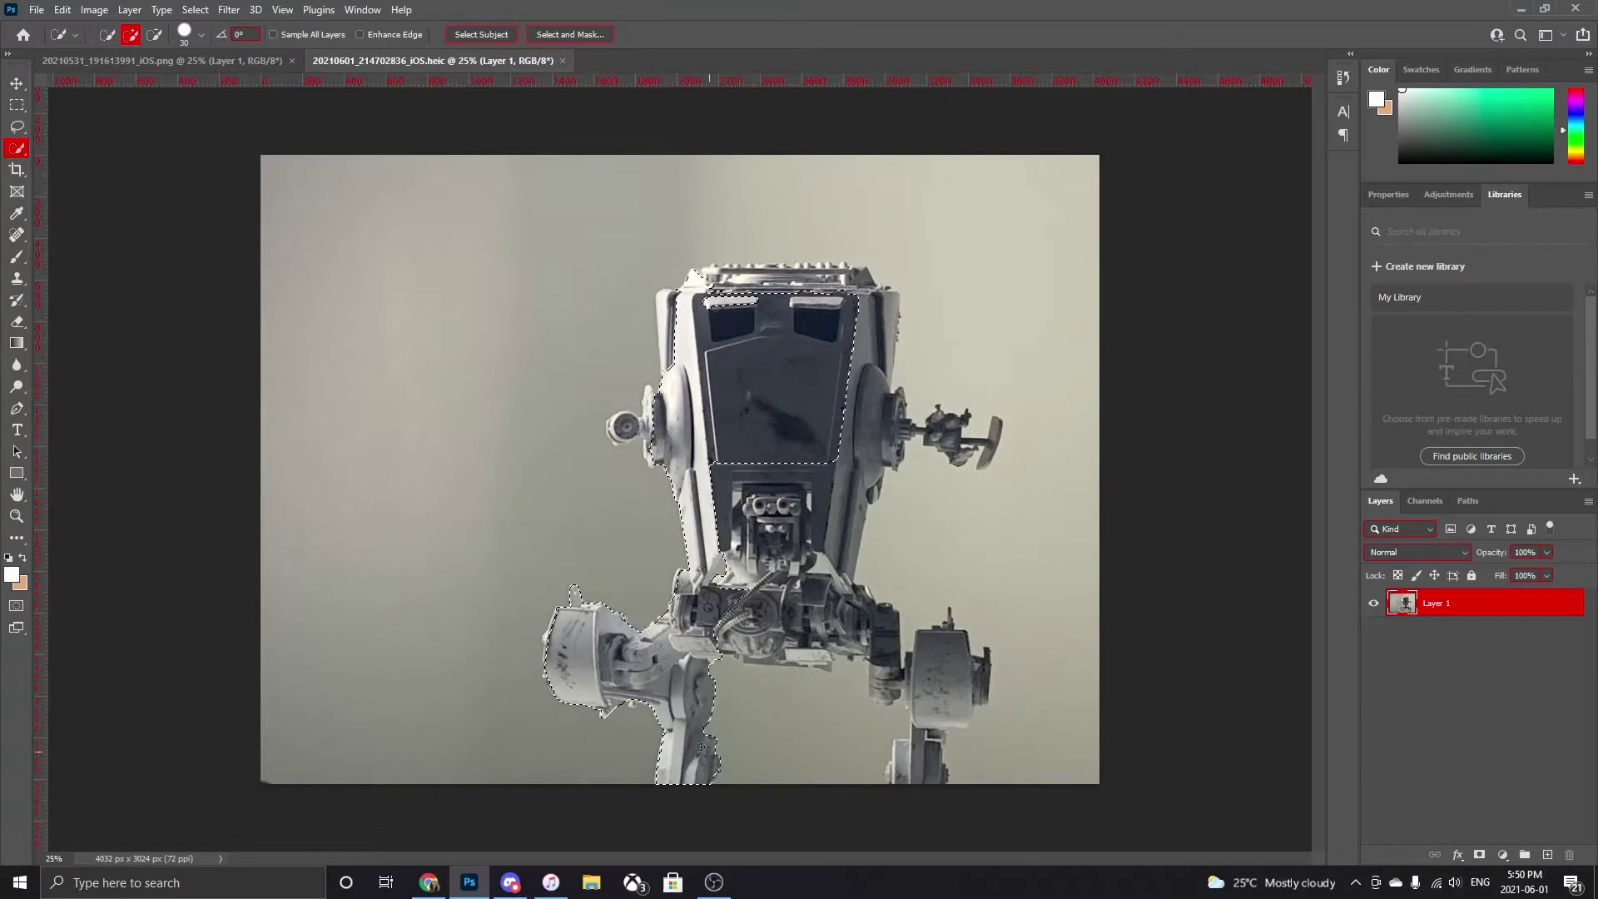
- Finish selecting the walker, copy it onto Layer 2, and hide the original Layer 1 photo
left_click_drag(857, 633, 884, 700)
key("alt")
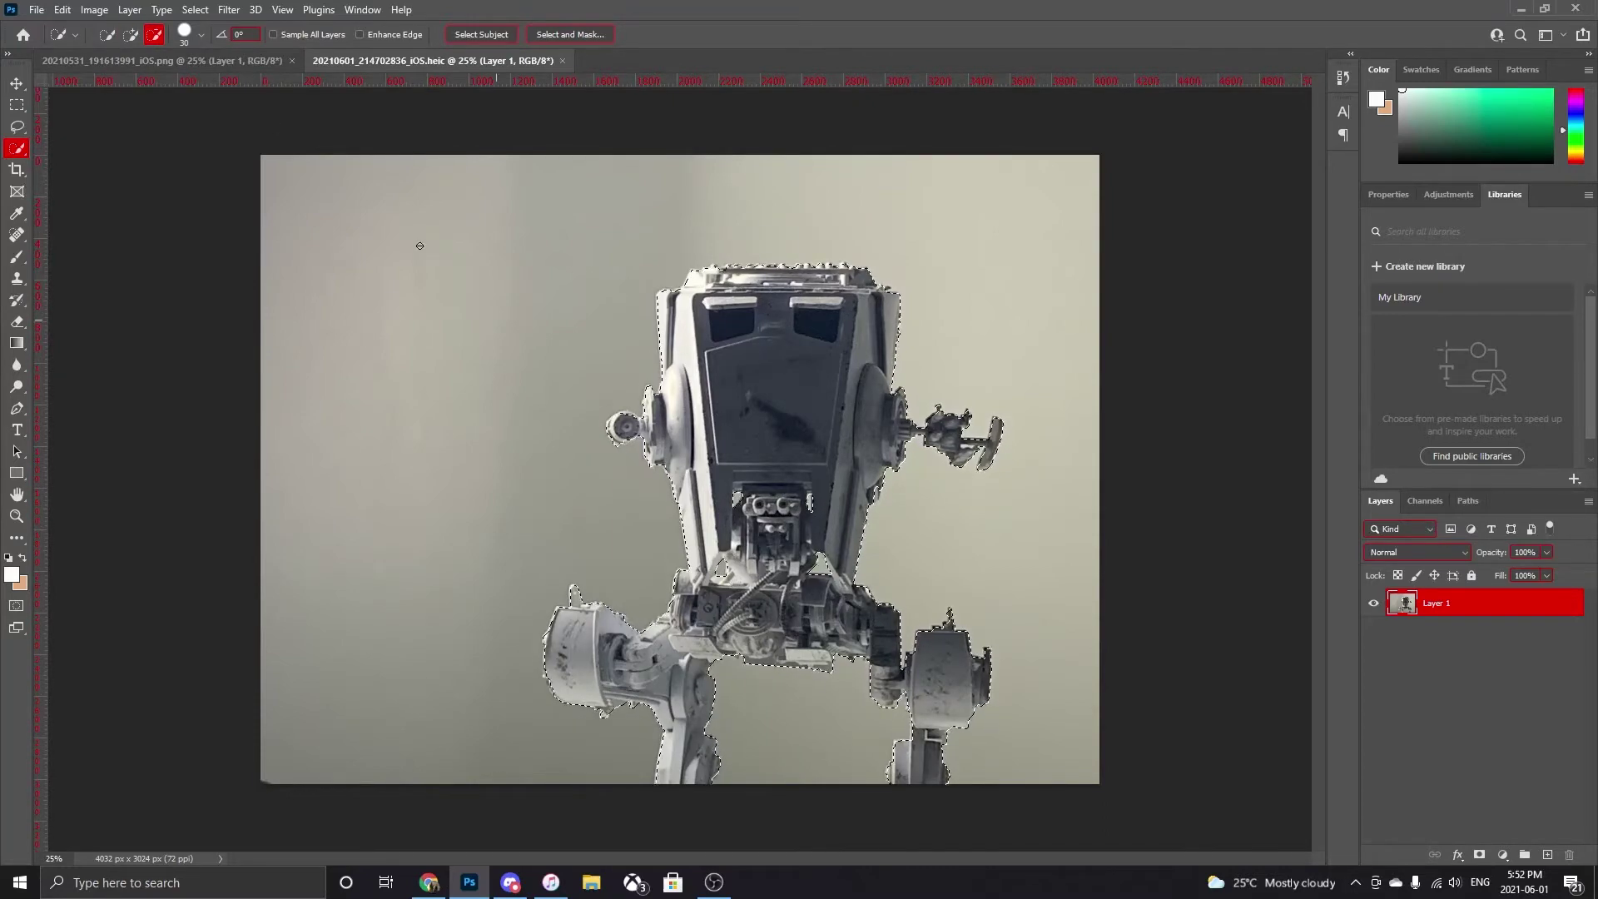
key("ctrl+j")
left_click(1373, 631)
- Place the second walker photo embedded and position it under the first cutout
left_click(36, 9)
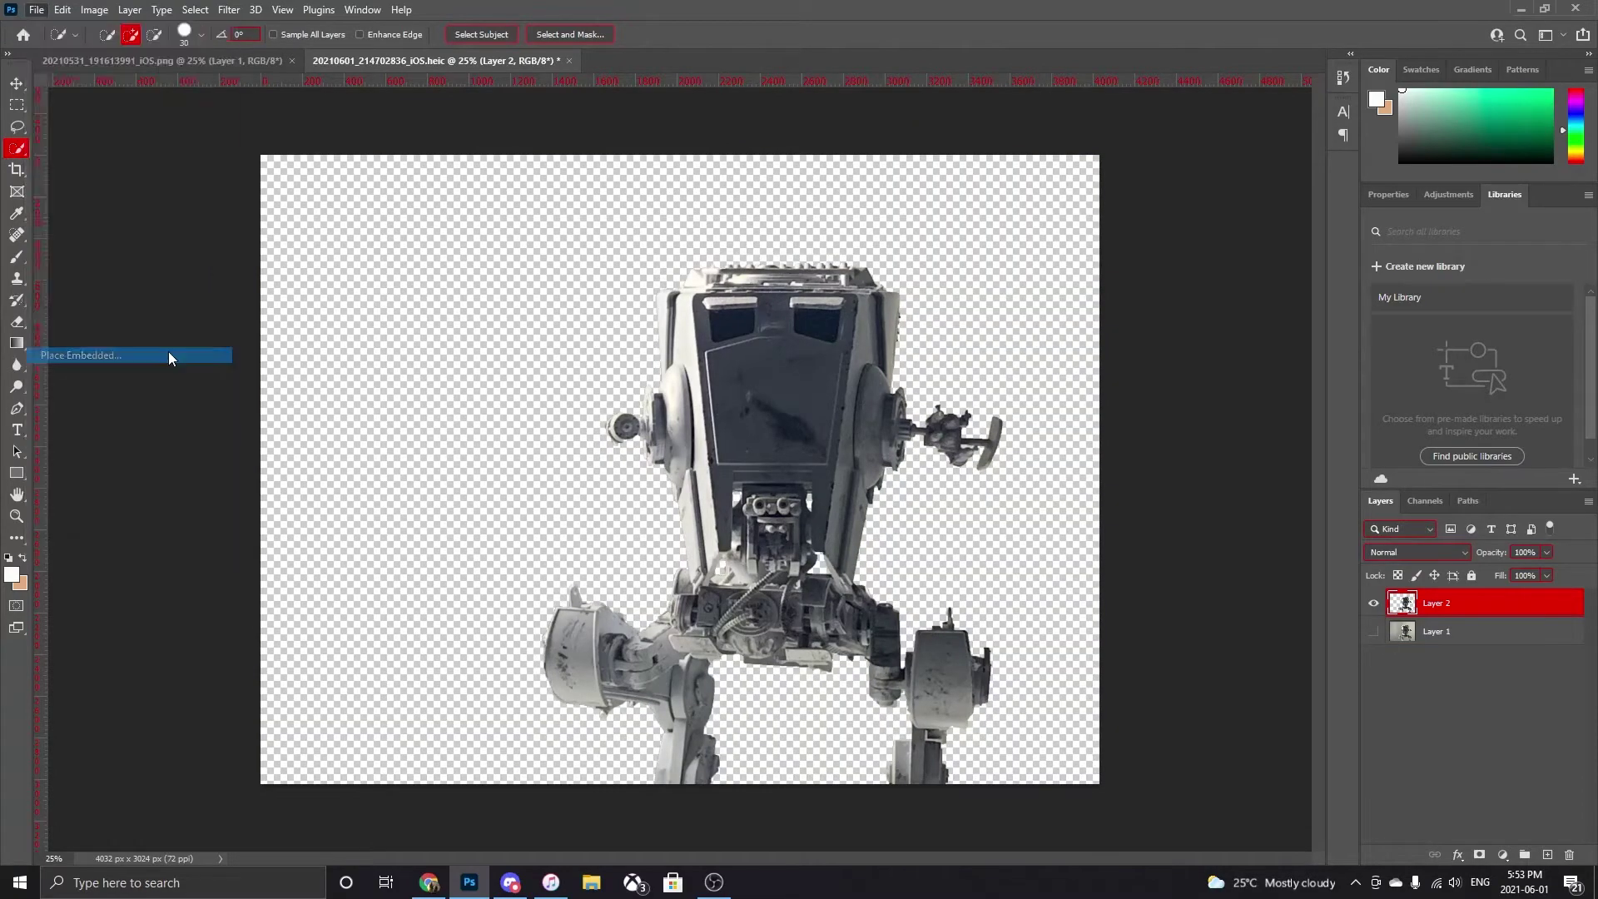
left_click_drag(1465, 602, 1465, 645)
left_click(1436, 603)
key("ctrl+t")
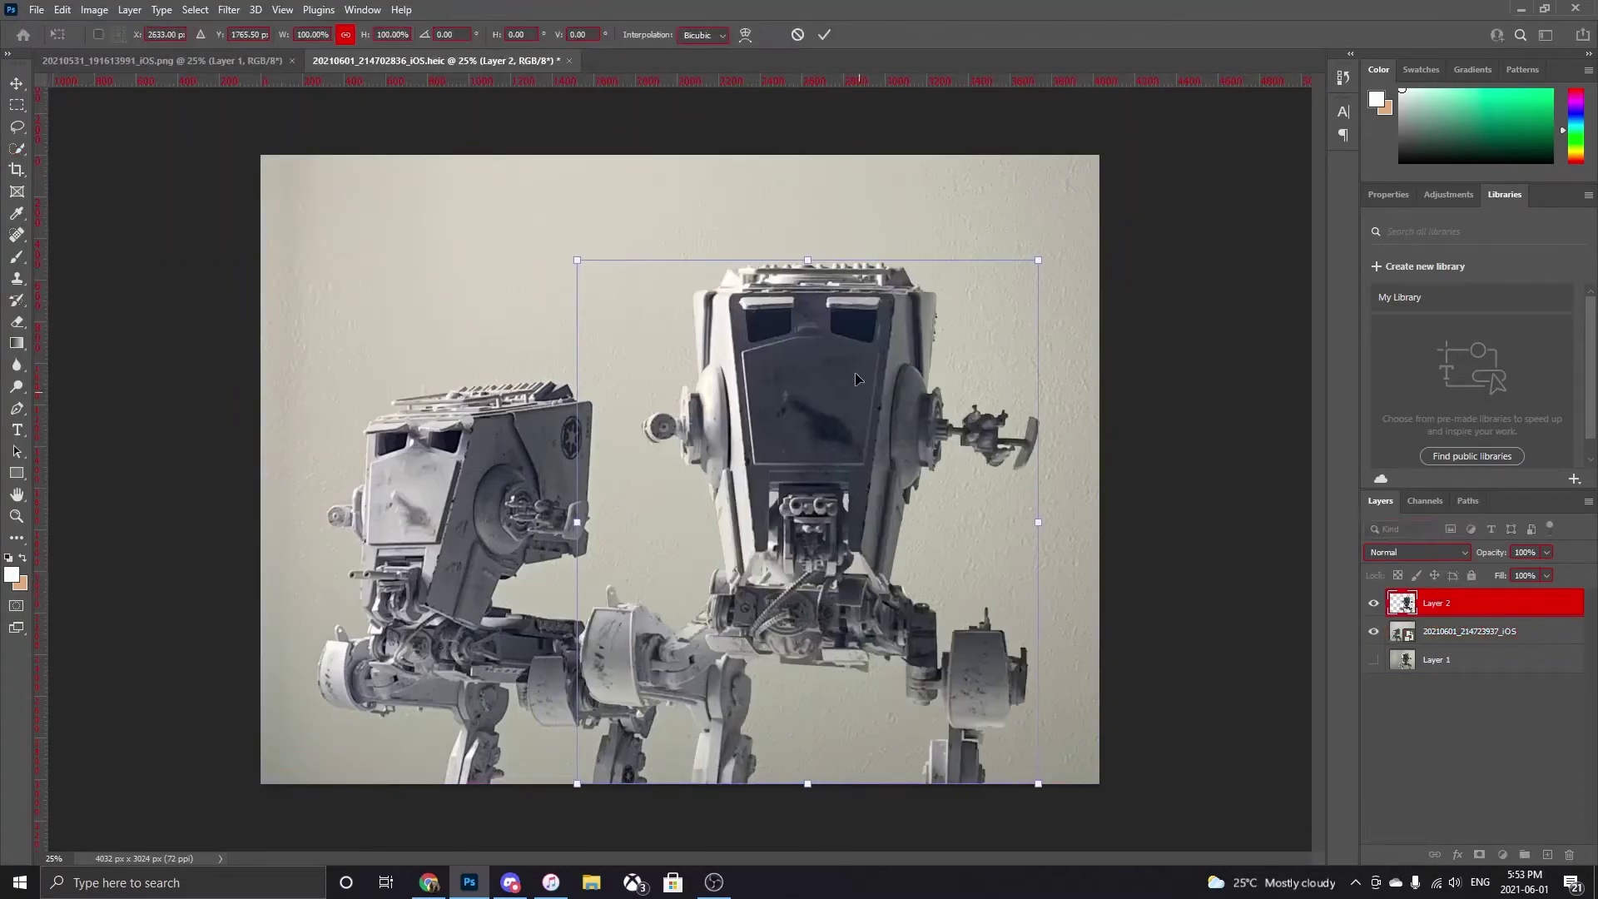
key("Return")
left_click(17, 148)
- Quick-select the left walker in the second photo, including head, hip and legs
key("alt+bracketleft")
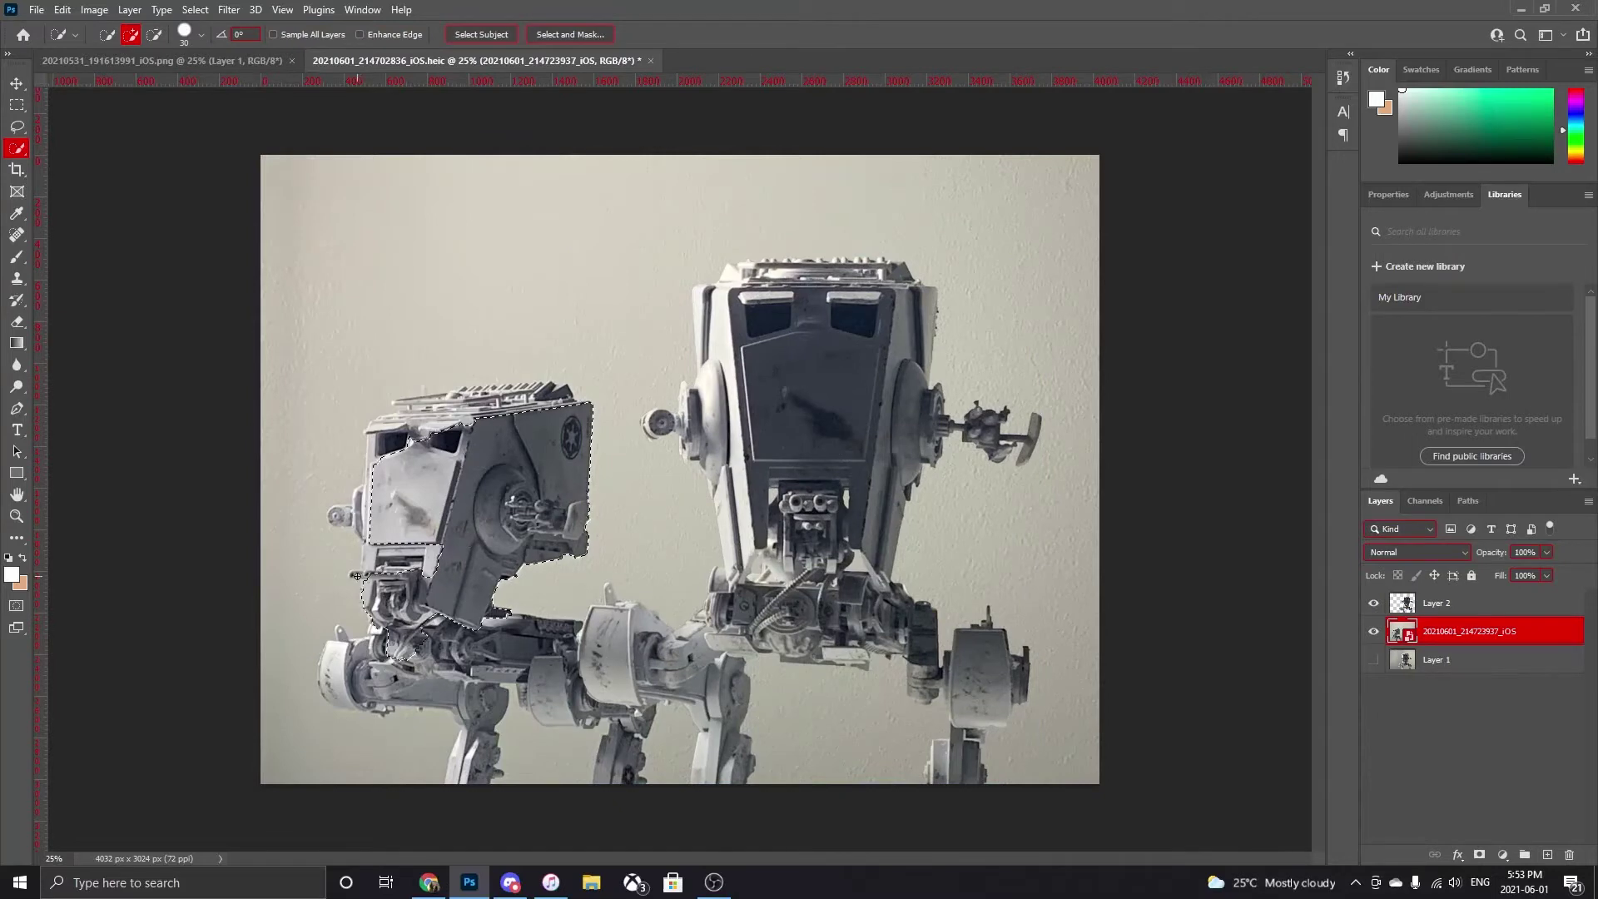
left_click_drag(342, 517, 377, 456)
left_click_drag(509, 392, 526, 387)
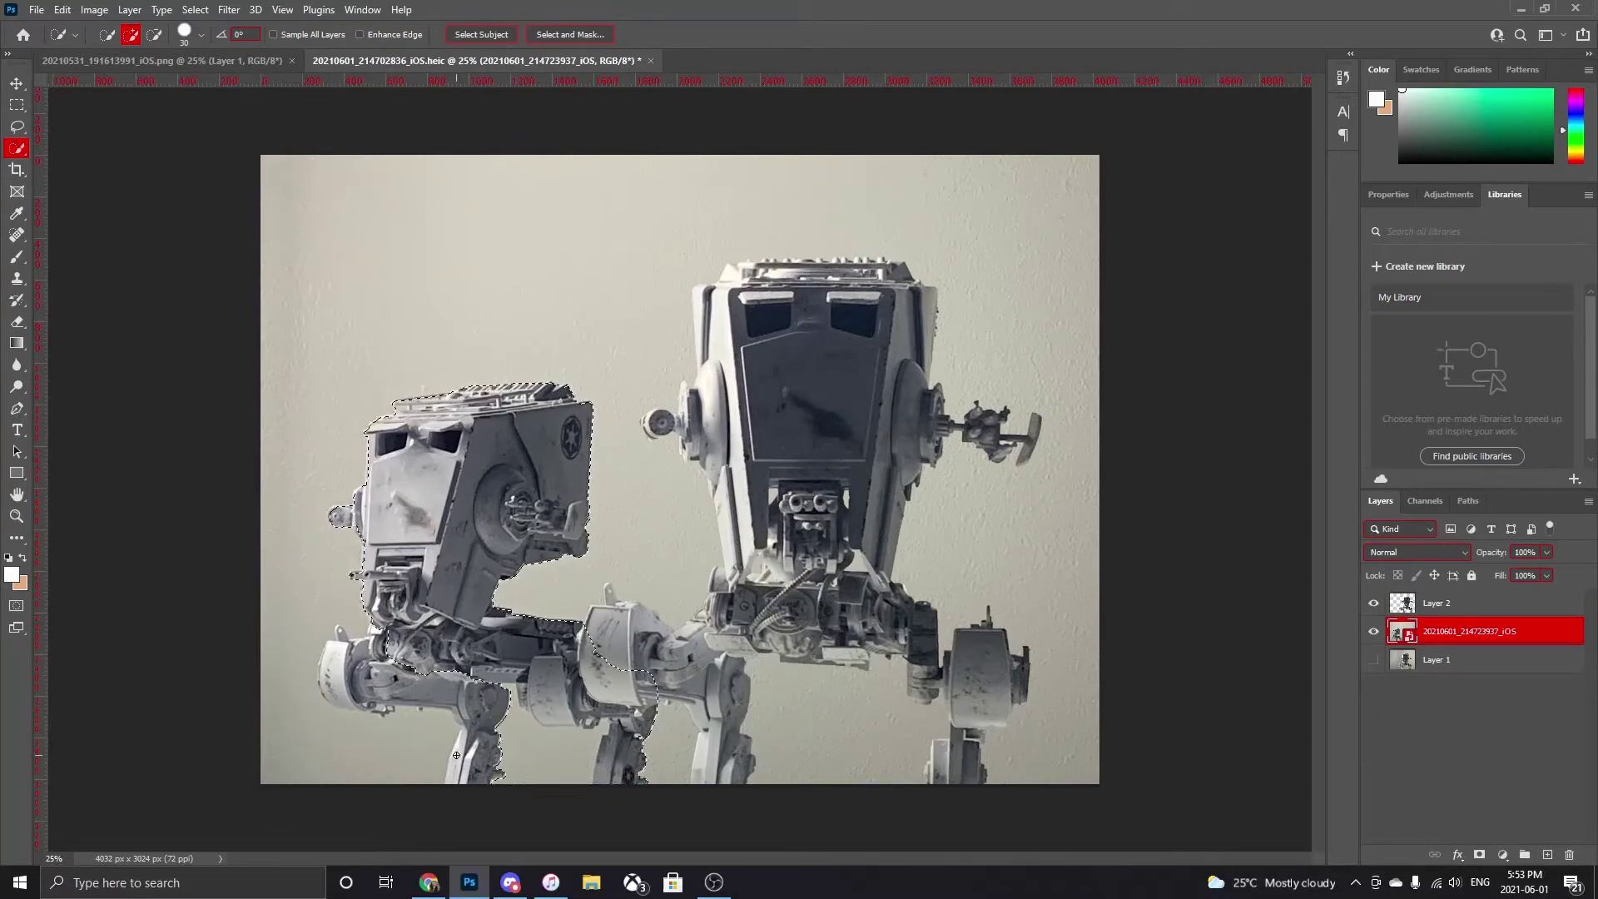
mouse_move(456, 755)
left_mouse_down()
mouse_move(350, 684)
mouse_move(366, 645)
left_mouse_up()
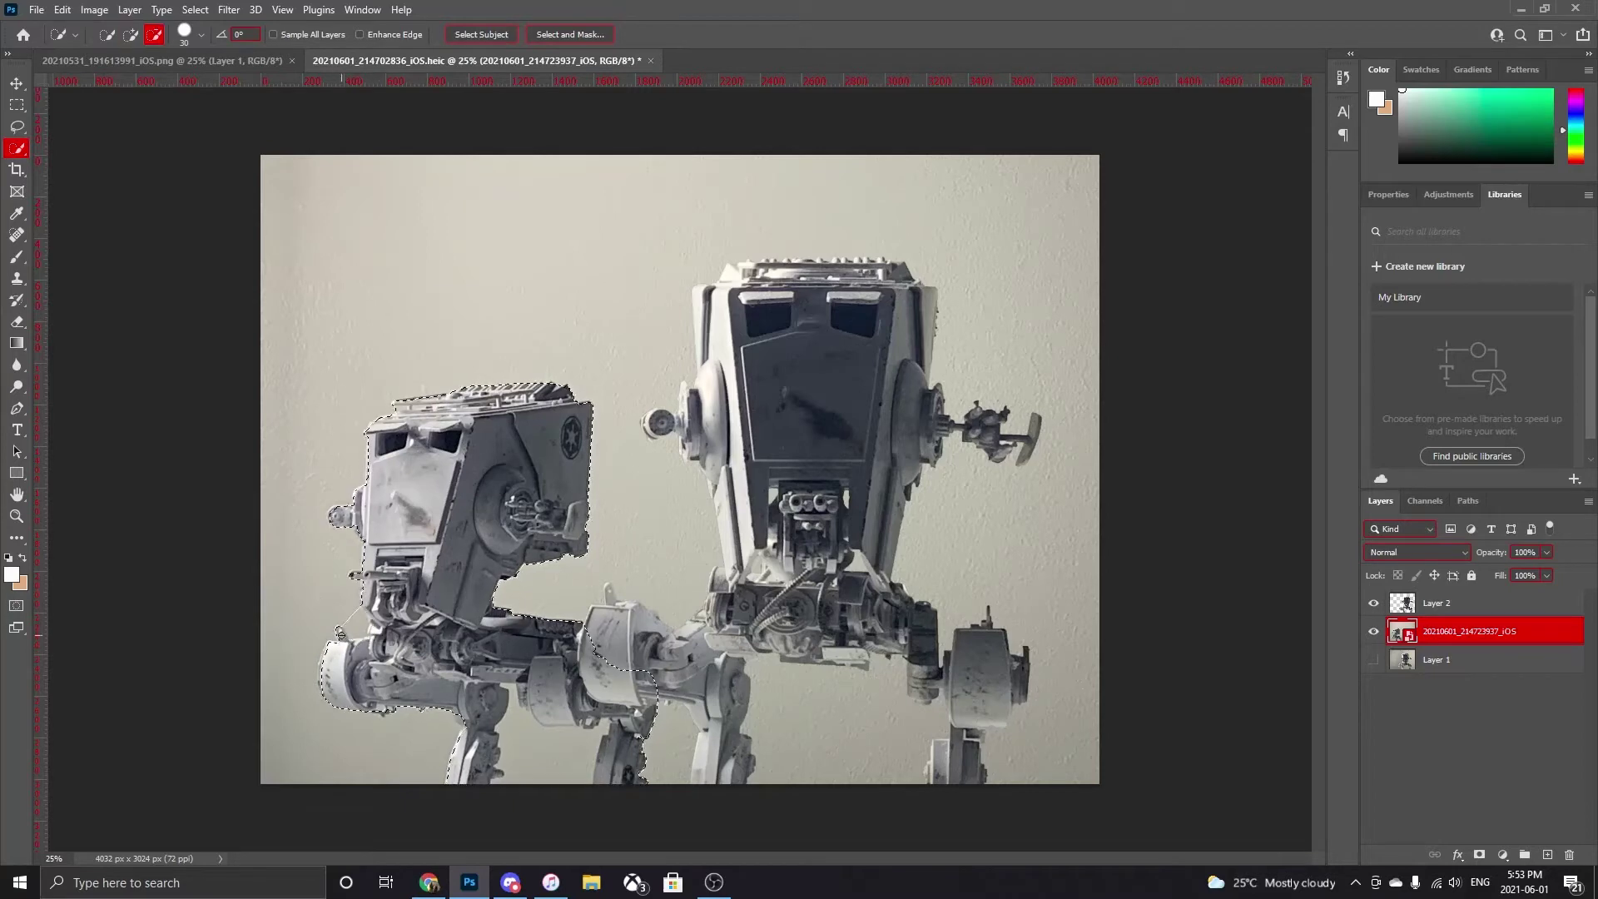
left_click_drag(516, 580, 441, 521)
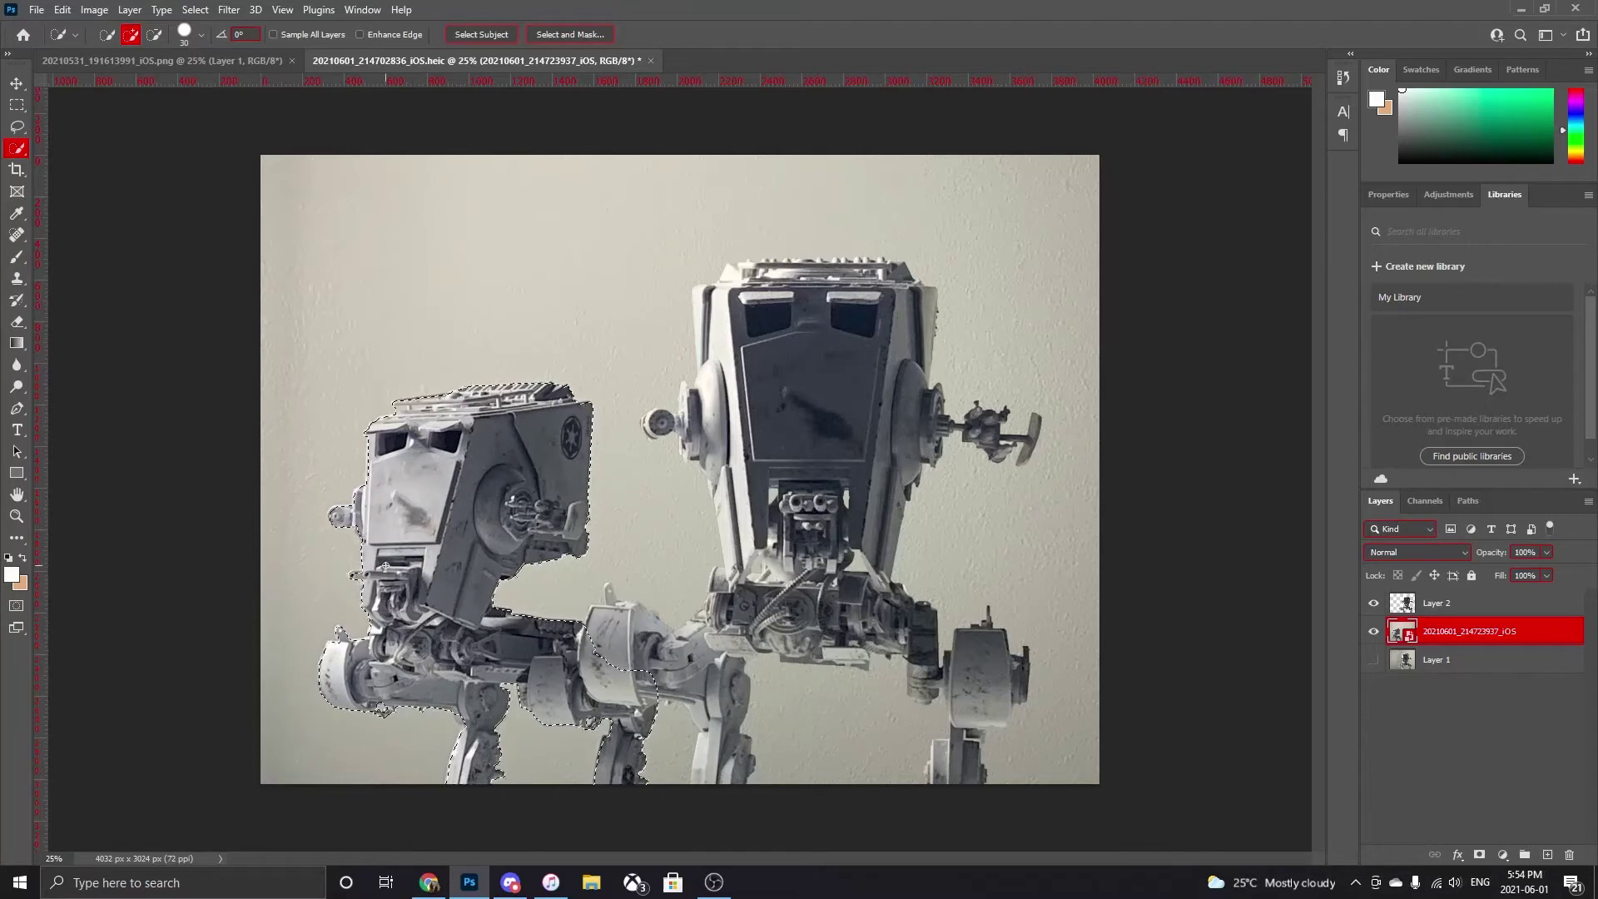
- Copy the left walker to Layer 3, hide its photo, and squash it vertically
key("ctrl+j")
left_click(1373, 660)
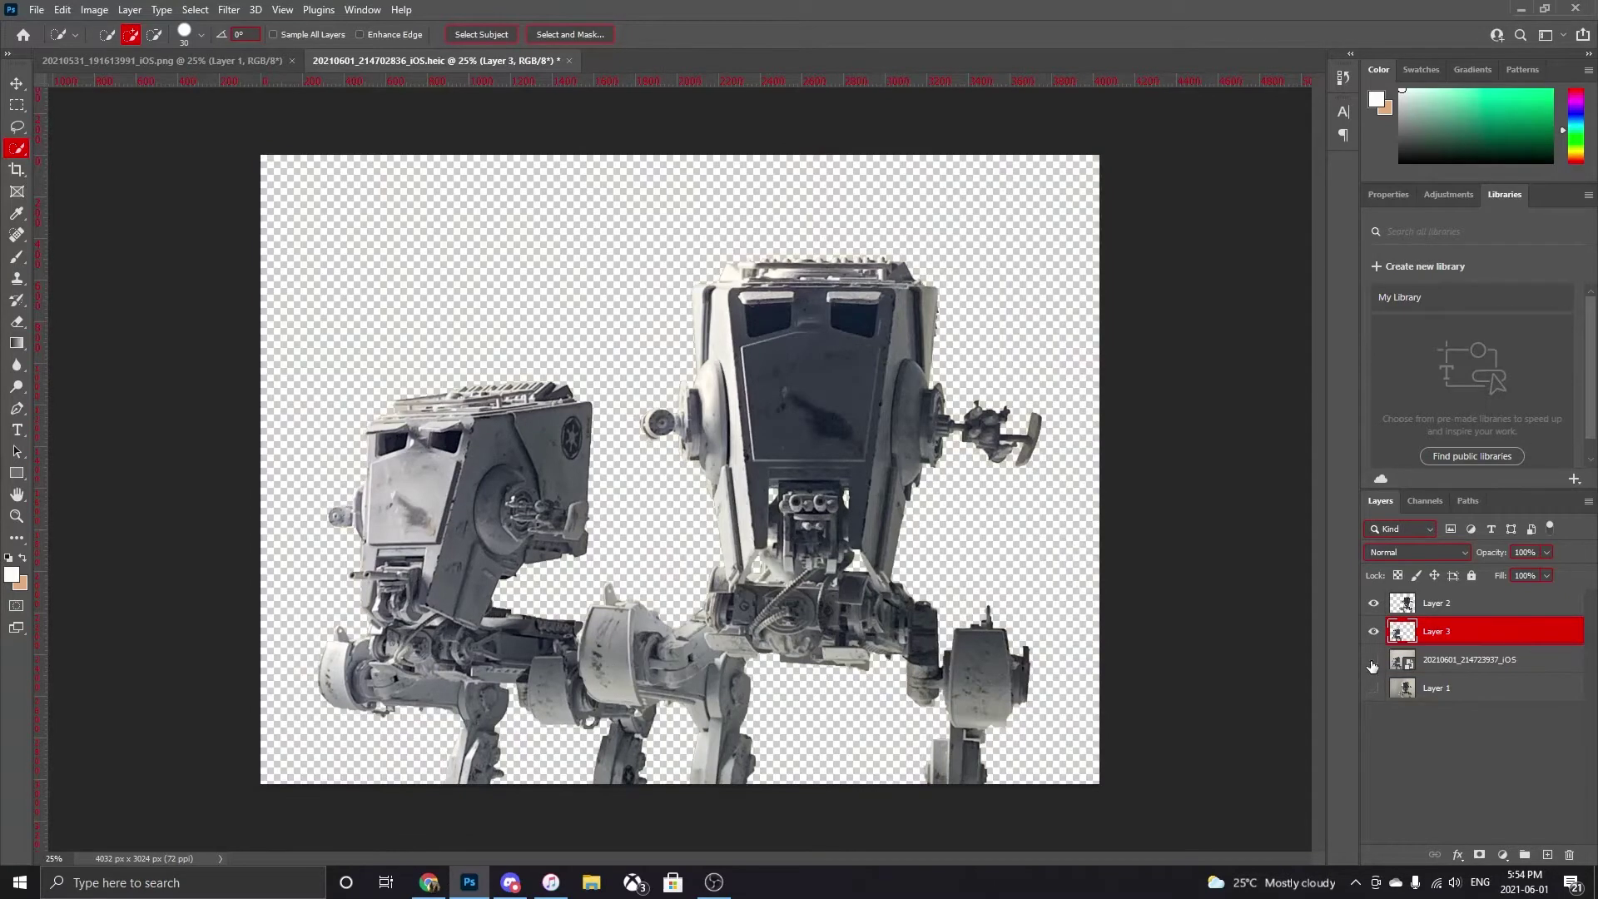
key("ctrl+t")
left_click_drag(454, 385, 456, 450)
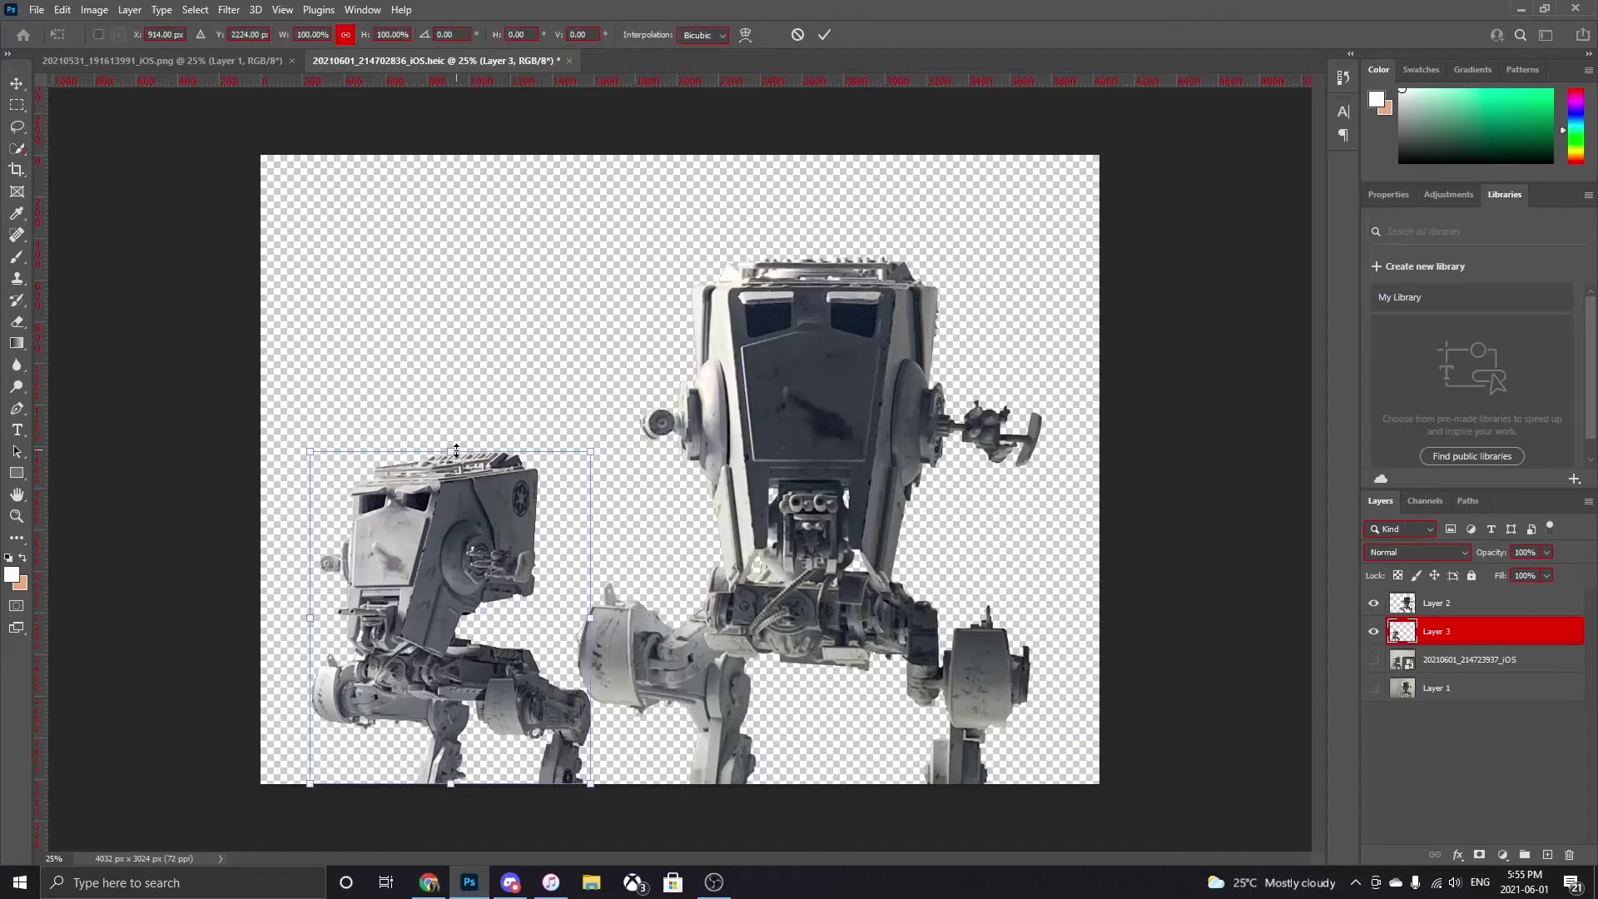
key("Return")
key("w")
key("alt+bracketright")
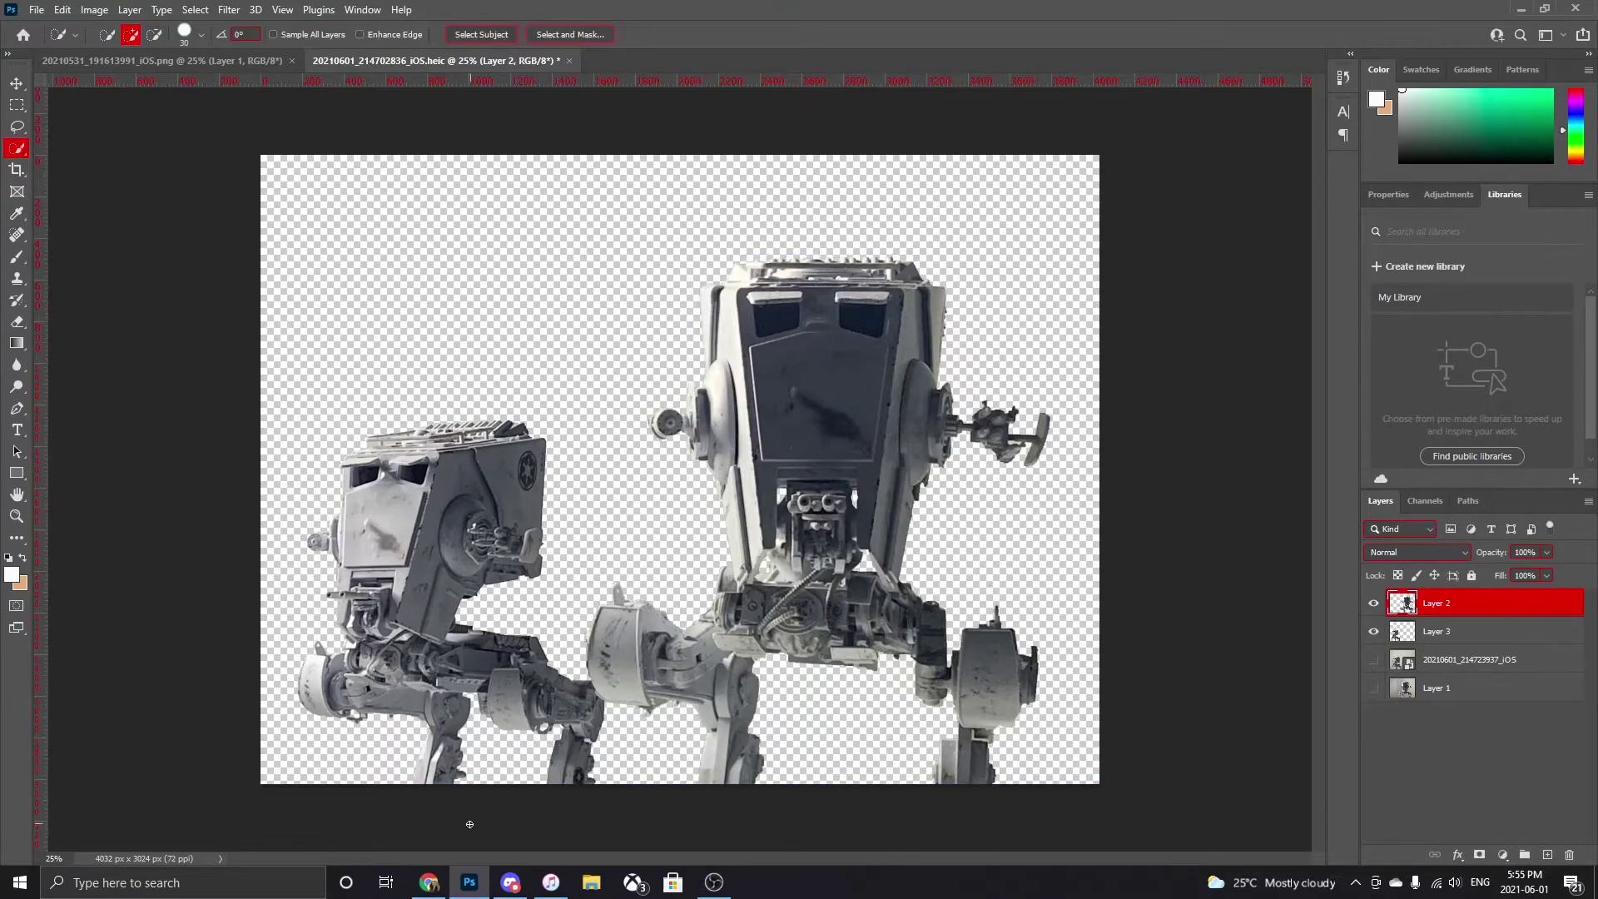
left_click(36, 9)
- Place the mountain image '1 (1)' from Photo Effects, scaled to fill the canvas
left_click(166, 354)
left_click(80, 209)
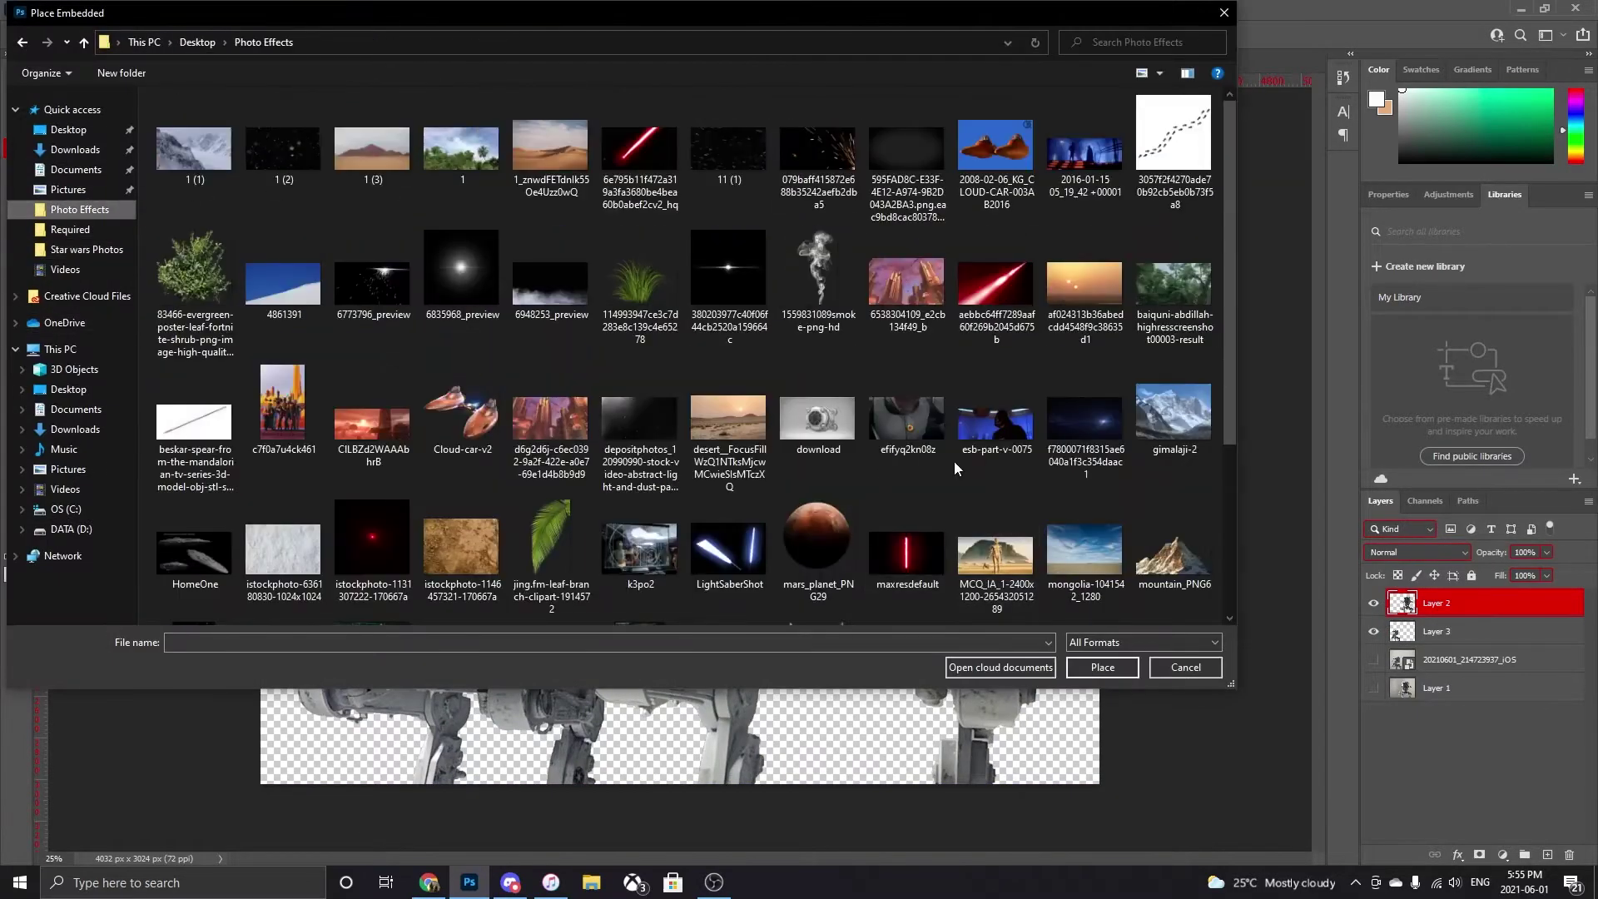
double_click(204, 179)
left_click_drag(982, 517, 1100, 789)
key("Return")
- Delete the old Layer 1 photo and erase the sky from the mountain image
left_click(1466, 701)
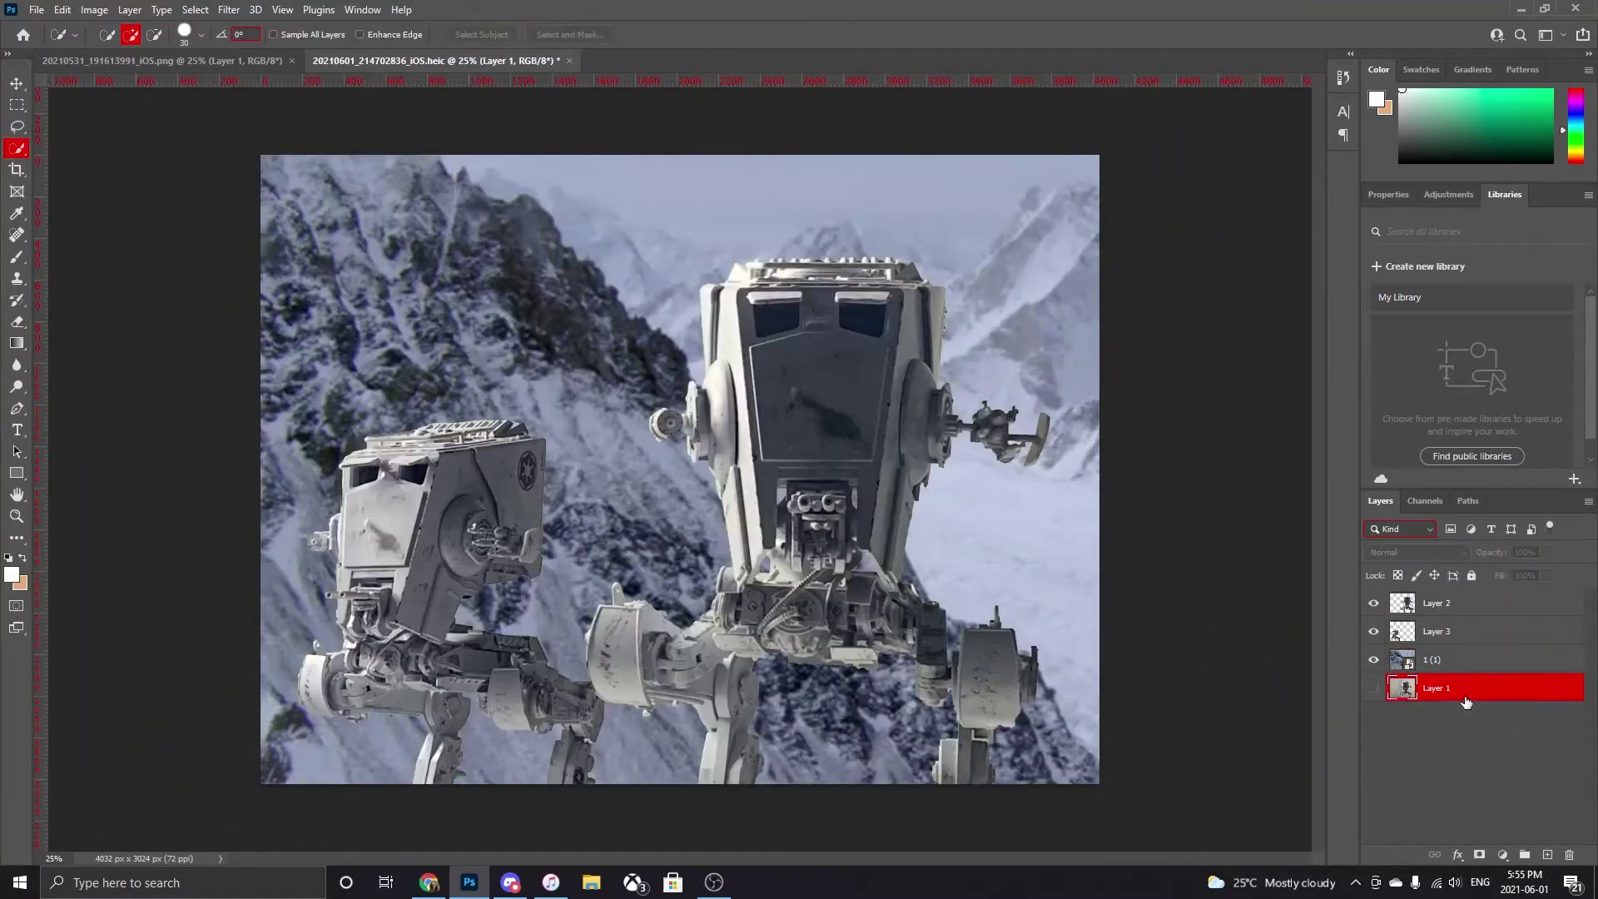
key("Delete")
key("e")
left_click_drag(646, 199, 1115, 724)
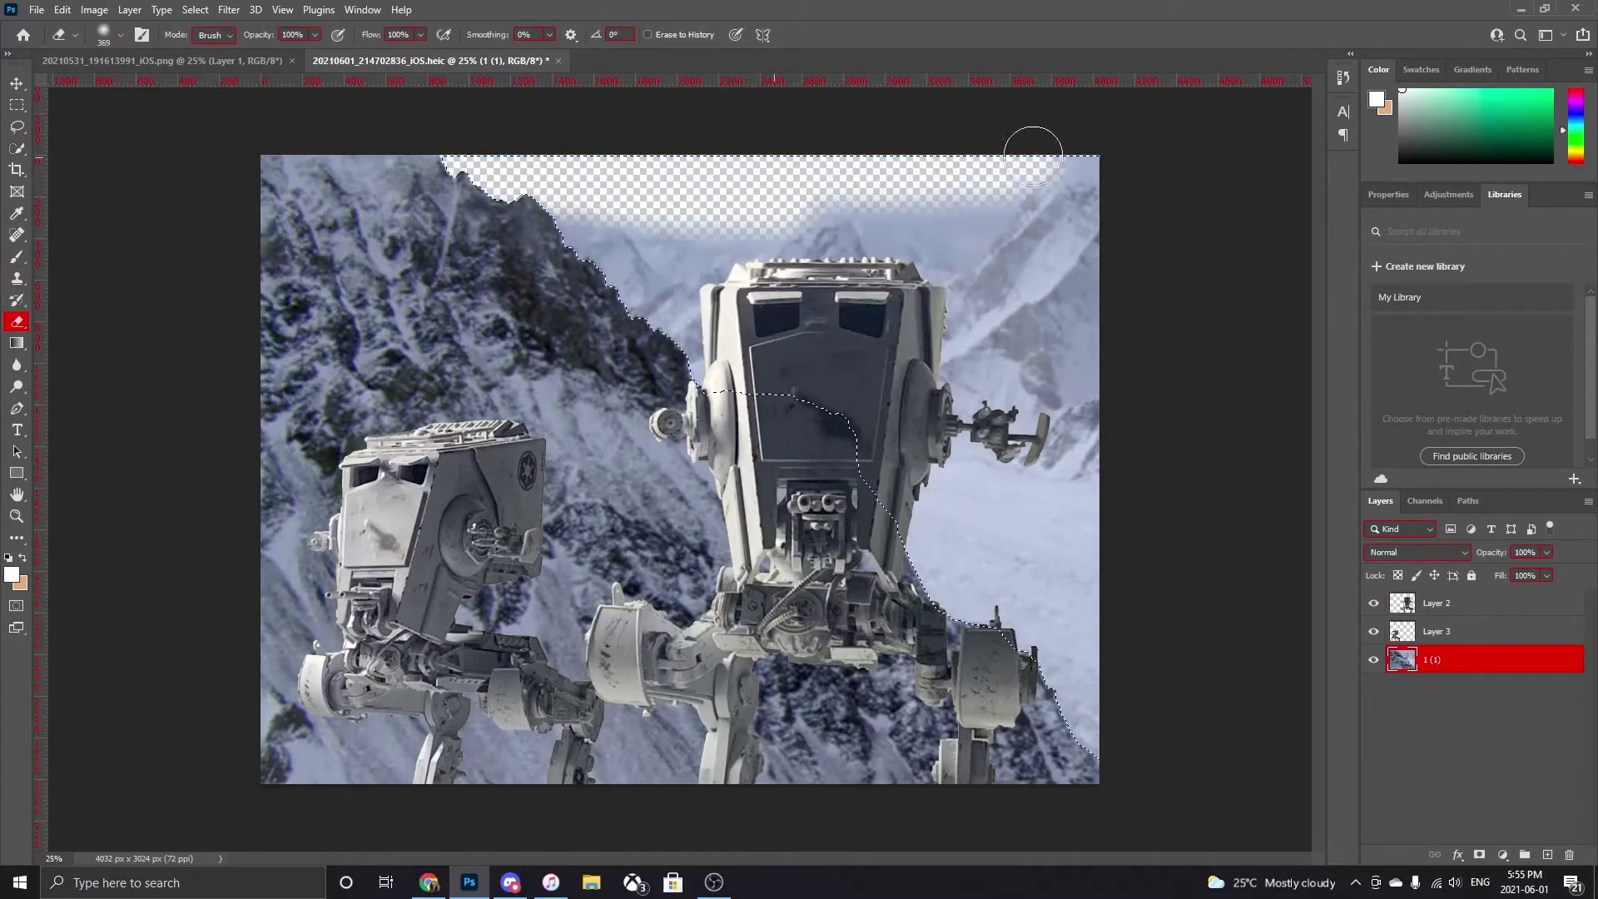
left_click(17, 148)
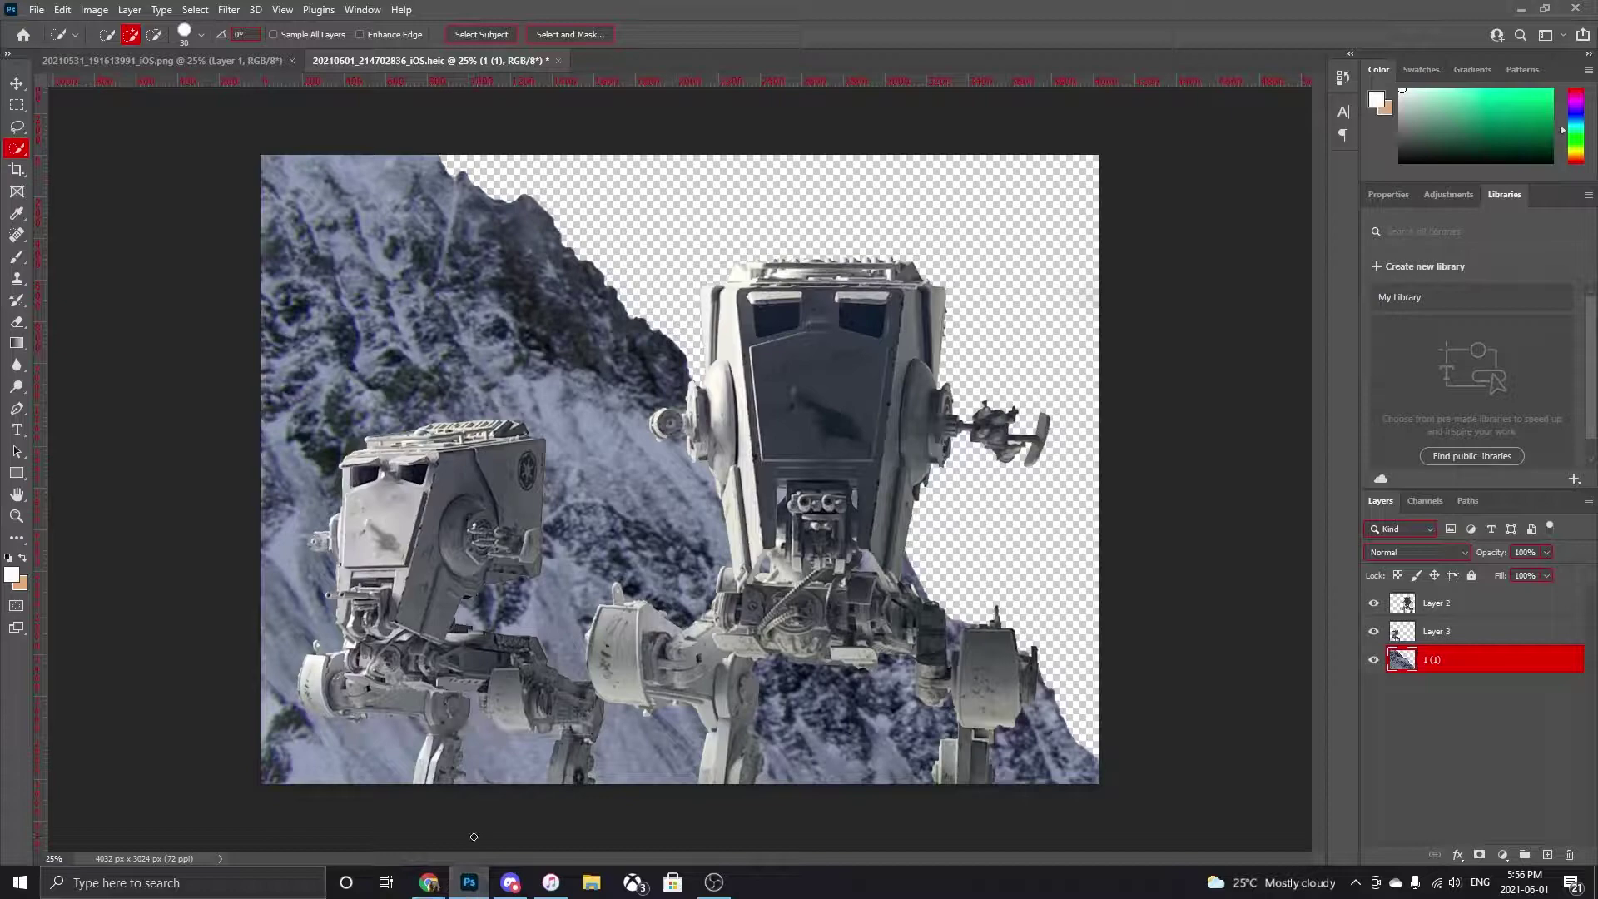
- Flip the mountain layer horizontally and reposition it behind the walkers
key("ctrl+t")
right_click(724, 360)
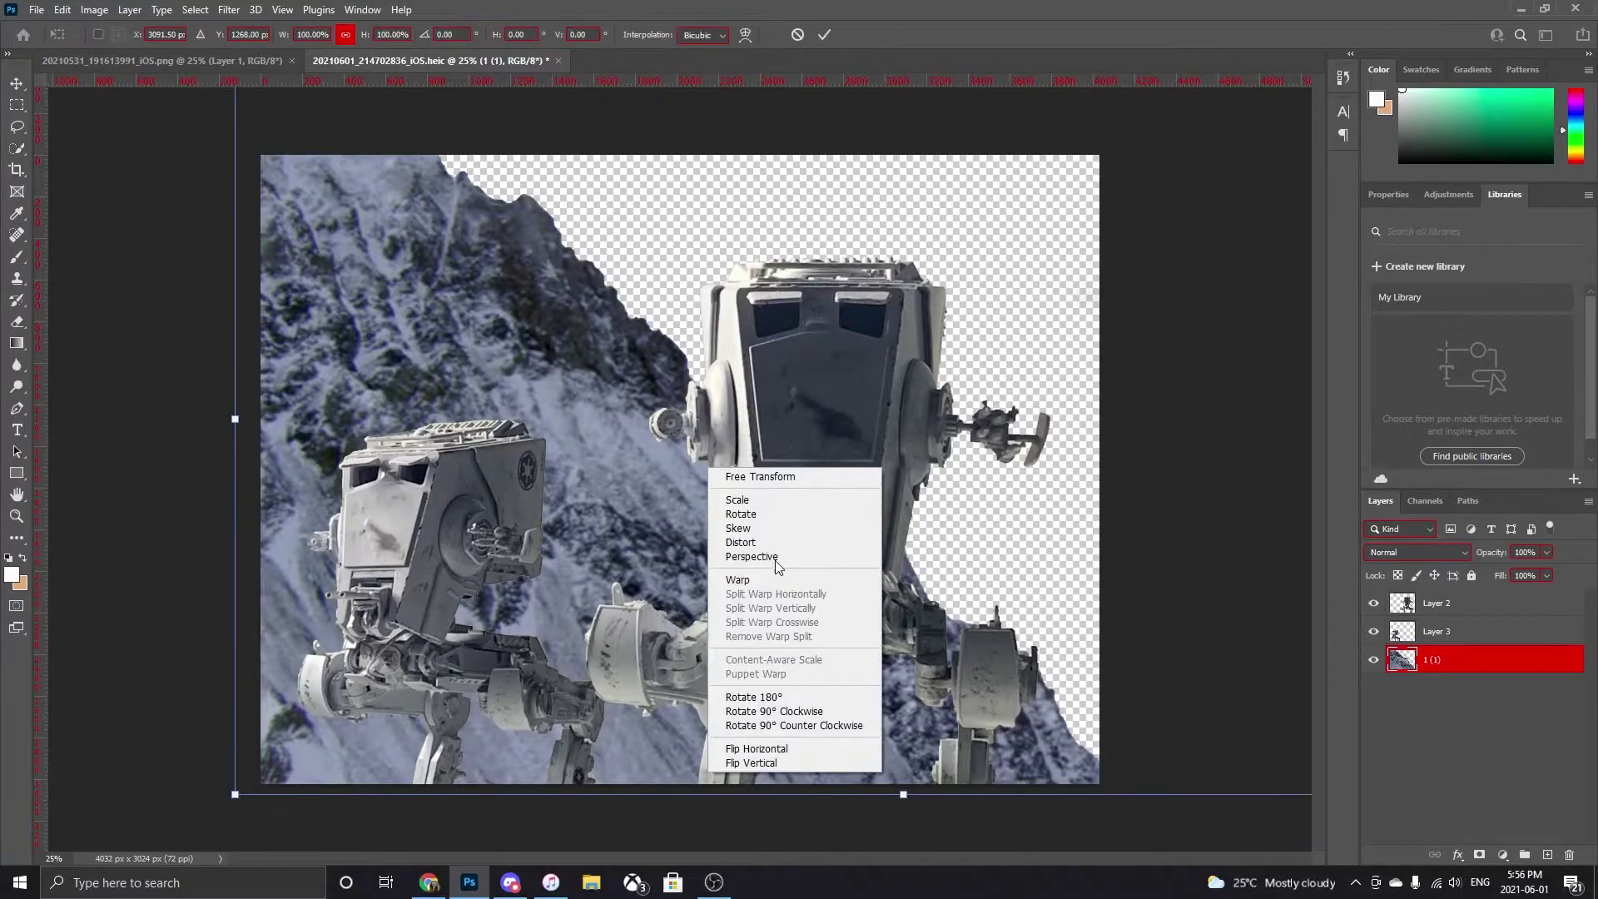
left_click(753, 745)
left_click_drag(948, 569, 467, 558)
key("Return")
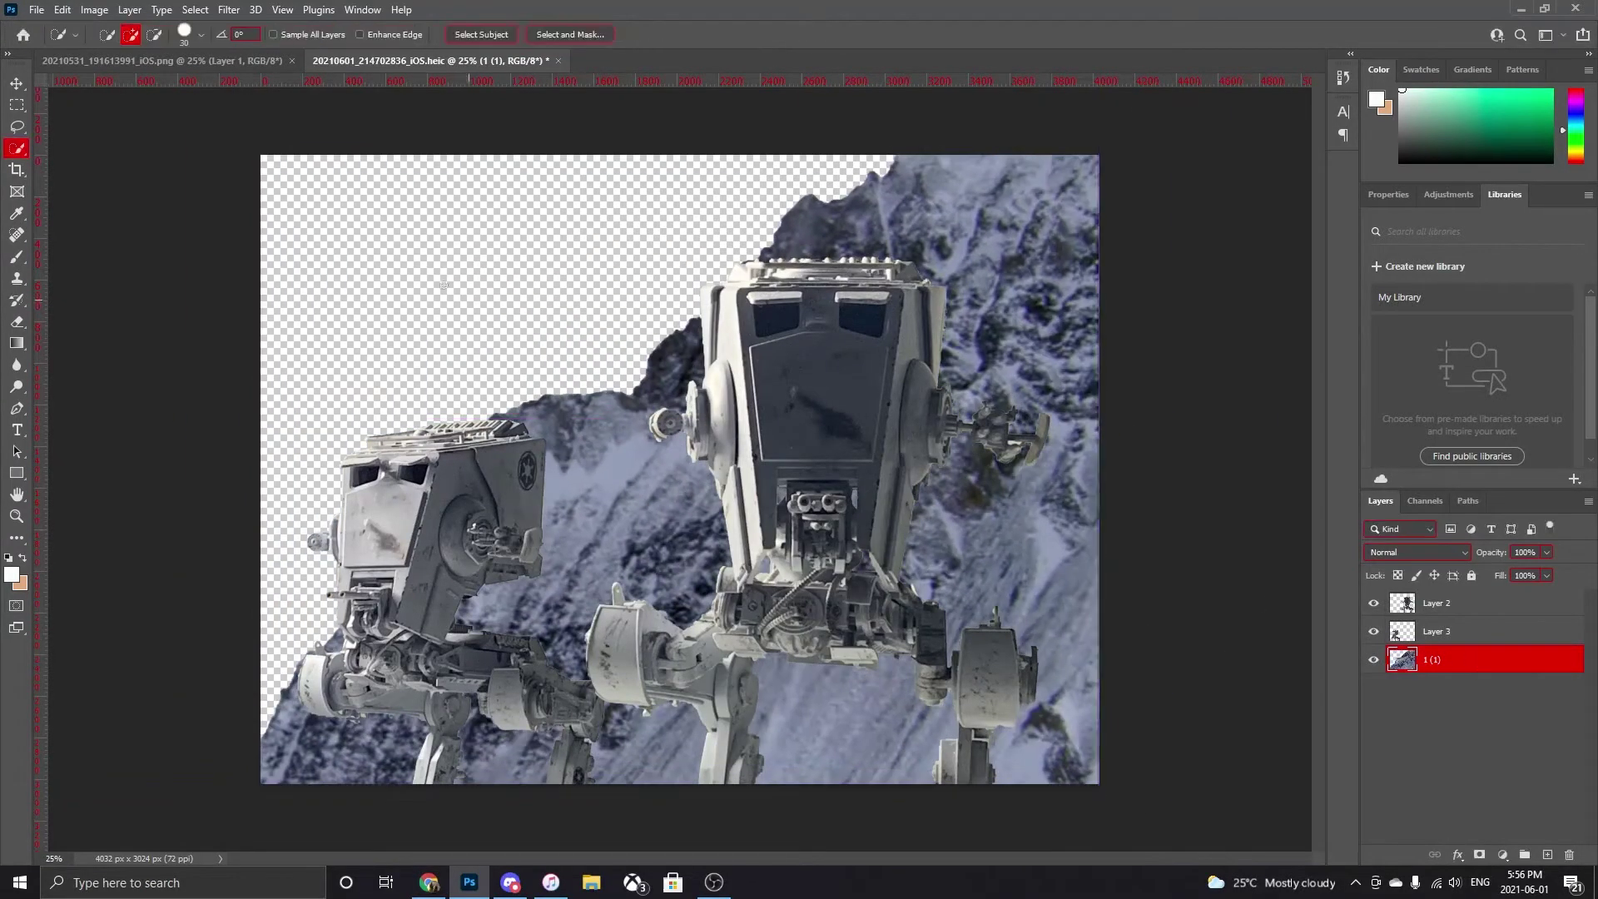
- Check the Levels adjustment without applying changes, then view the reference walker artwork
key("e")
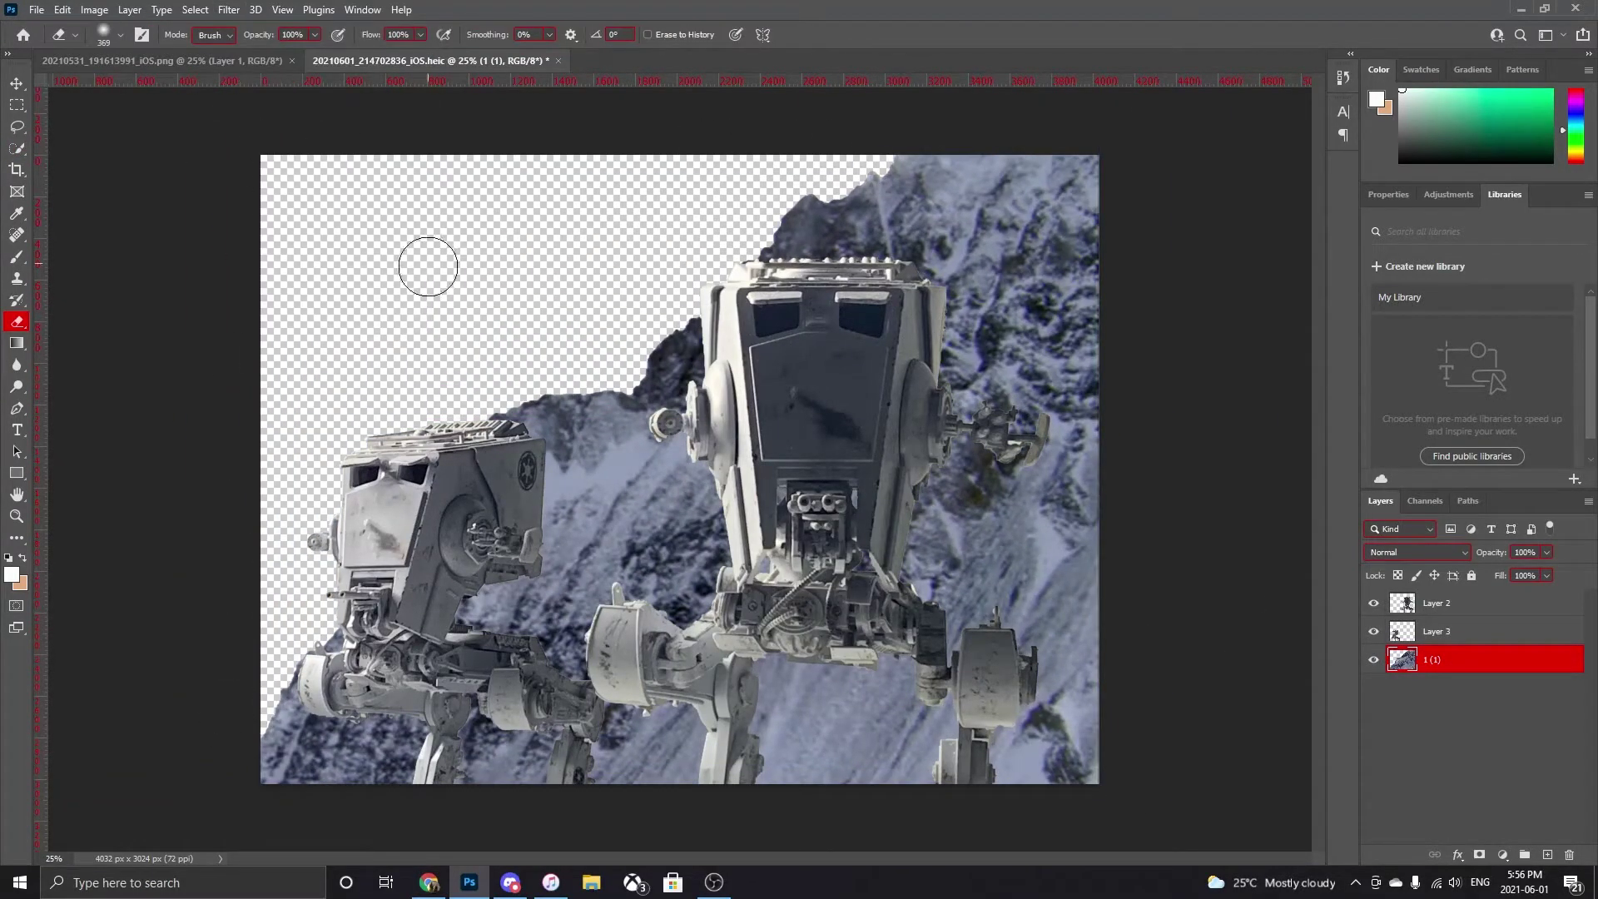
left_click(94, 10)
left_click(483, 58)
left_click(1341, 250)
left_click(428, 882)
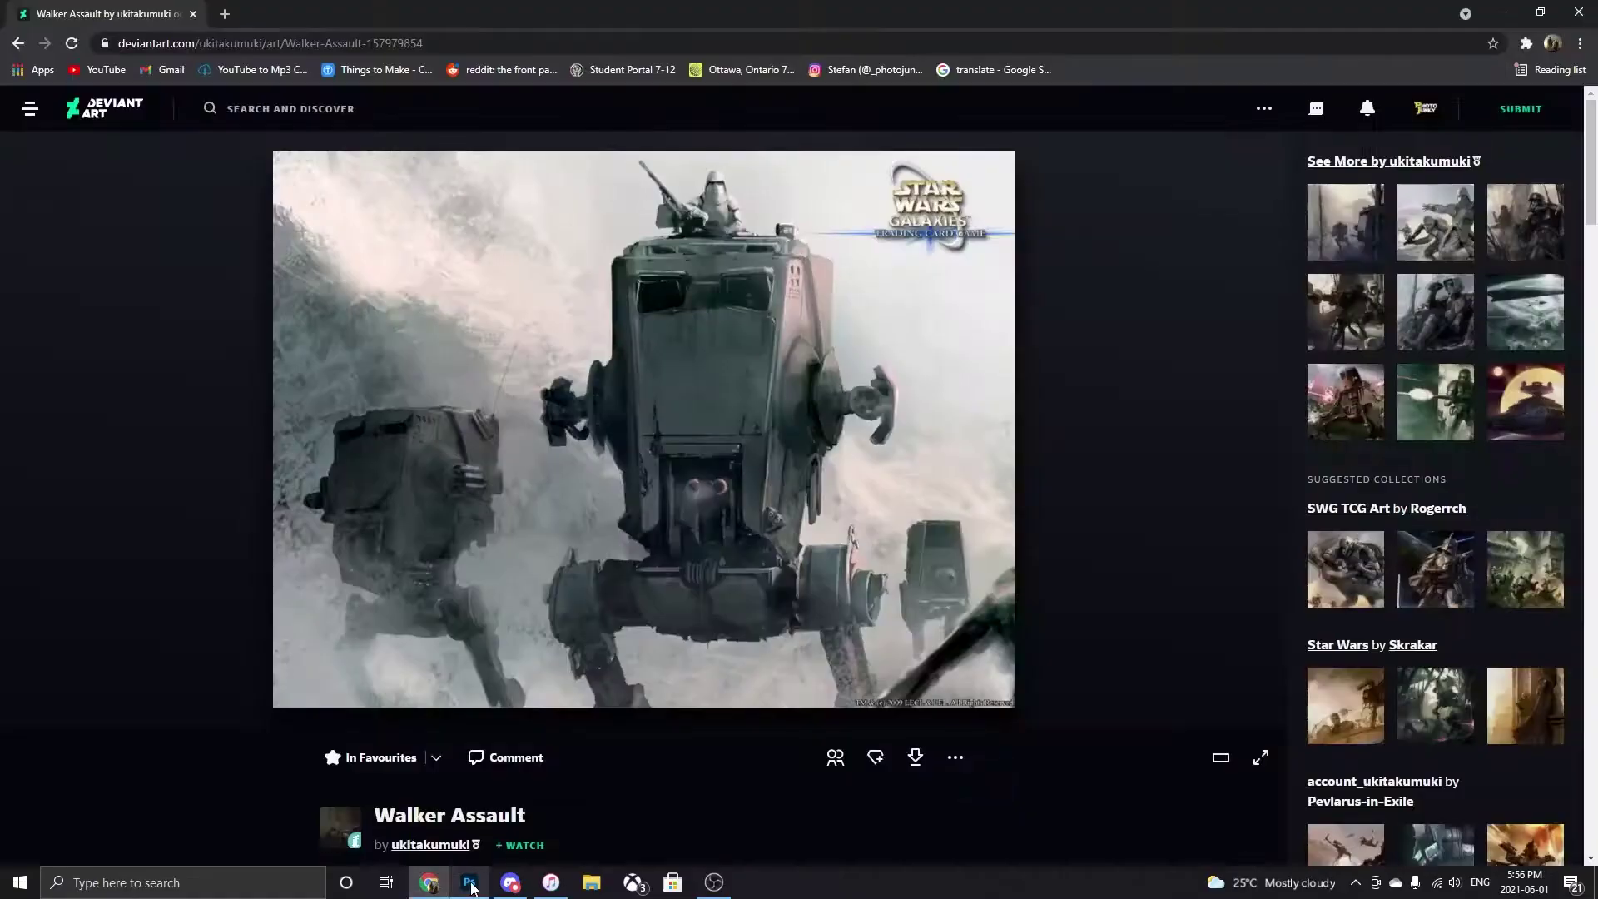
- Retouch the snow between the walkers and on the right side with the Dodge/Burn tool
key("o")
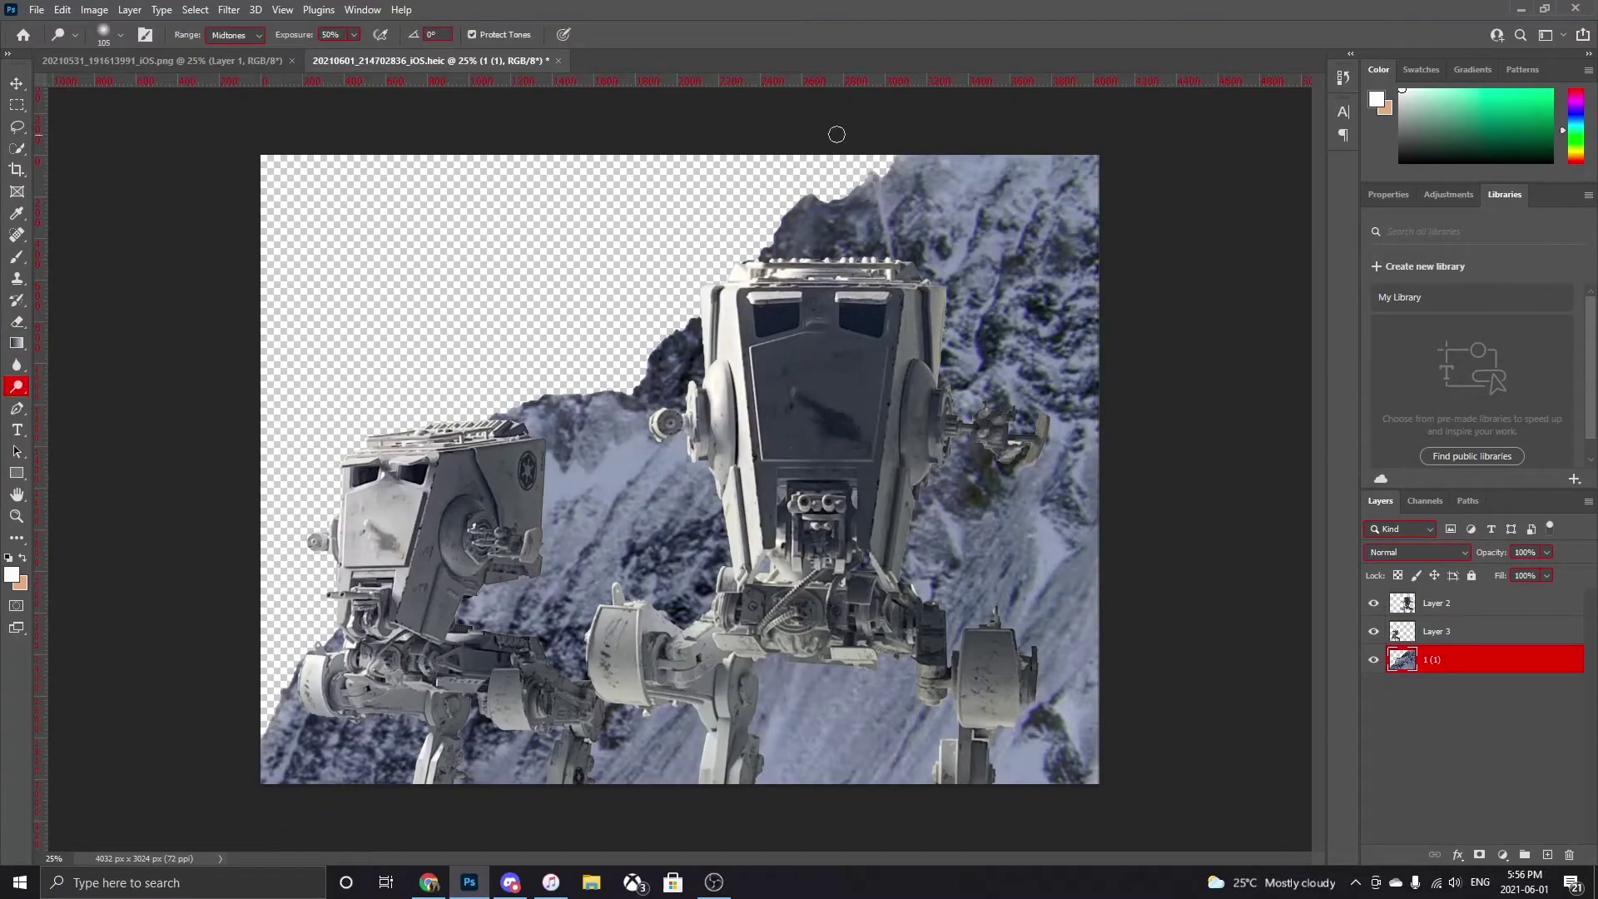
mouse_move(682, 347)
left_mouse_down()
mouse_move(574, 433)
mouse_move(507, 412)
mouse_move(300, 691)
mouse_move(399, 757)
left_mouse_up()
mouse_move(582, 471)
left_mouse_down()
mouse_move(624, 558)
mouse_move(538, 589)
left_mouse_up()
left_click_drag(677, 441, 582, 629)
left_click_drag(1040, 520, 1049, 612)
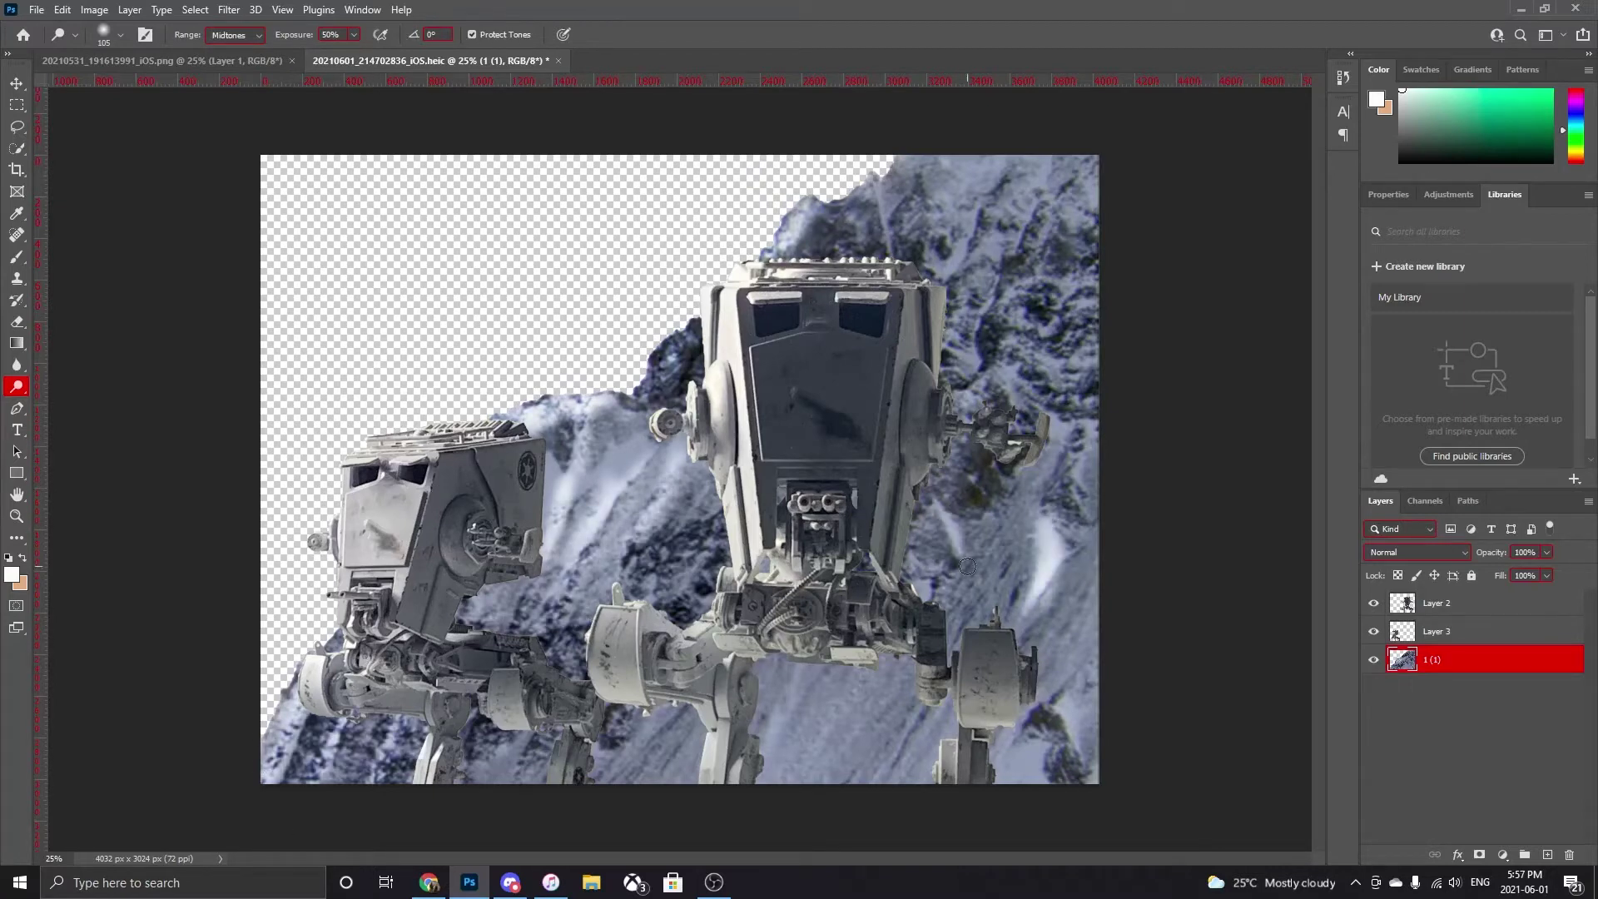
left_click_drag(949, 499, 965, 575)
left_click_drag(1082, 437, 1067, 519)
mouse_move(1051, 677)
left_mouse_down()
mouse_move(882, 732)
mouse_move(782, 708)
left_mouse_up()
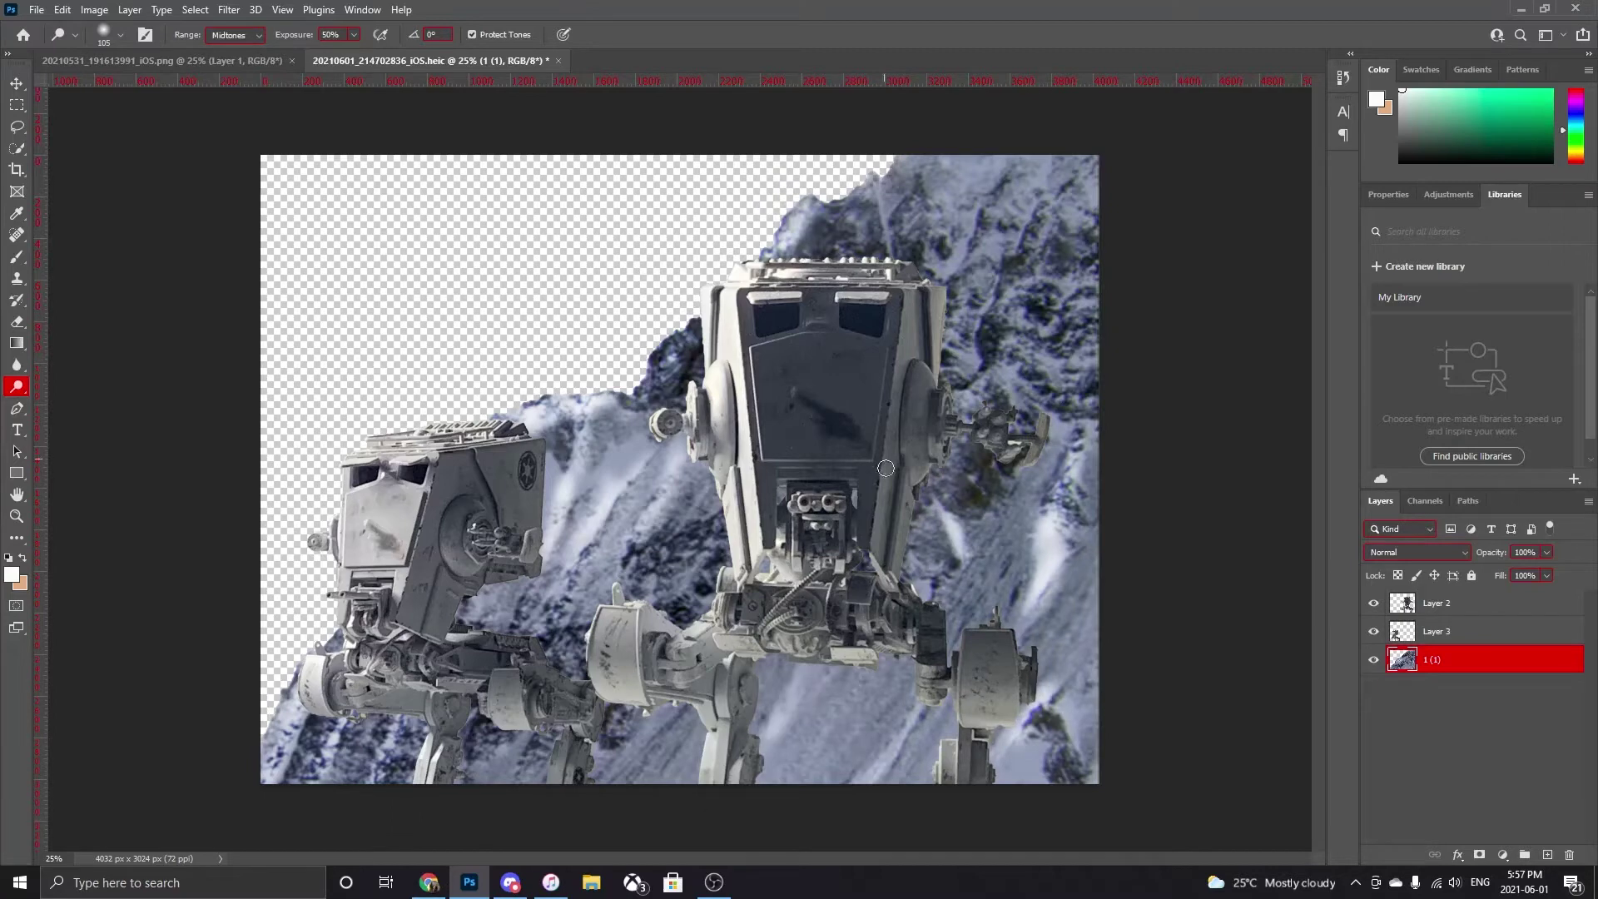
- Continue retouching the upper-right slope and the dark snow around the walkers' legs
left_click_drag(1032, 199, 973, 366)
mouse_move(973, 283)
left_mouse_down()
mouse_move(1001, 176)
mouse_move(886, 240)
left_mouse_up()
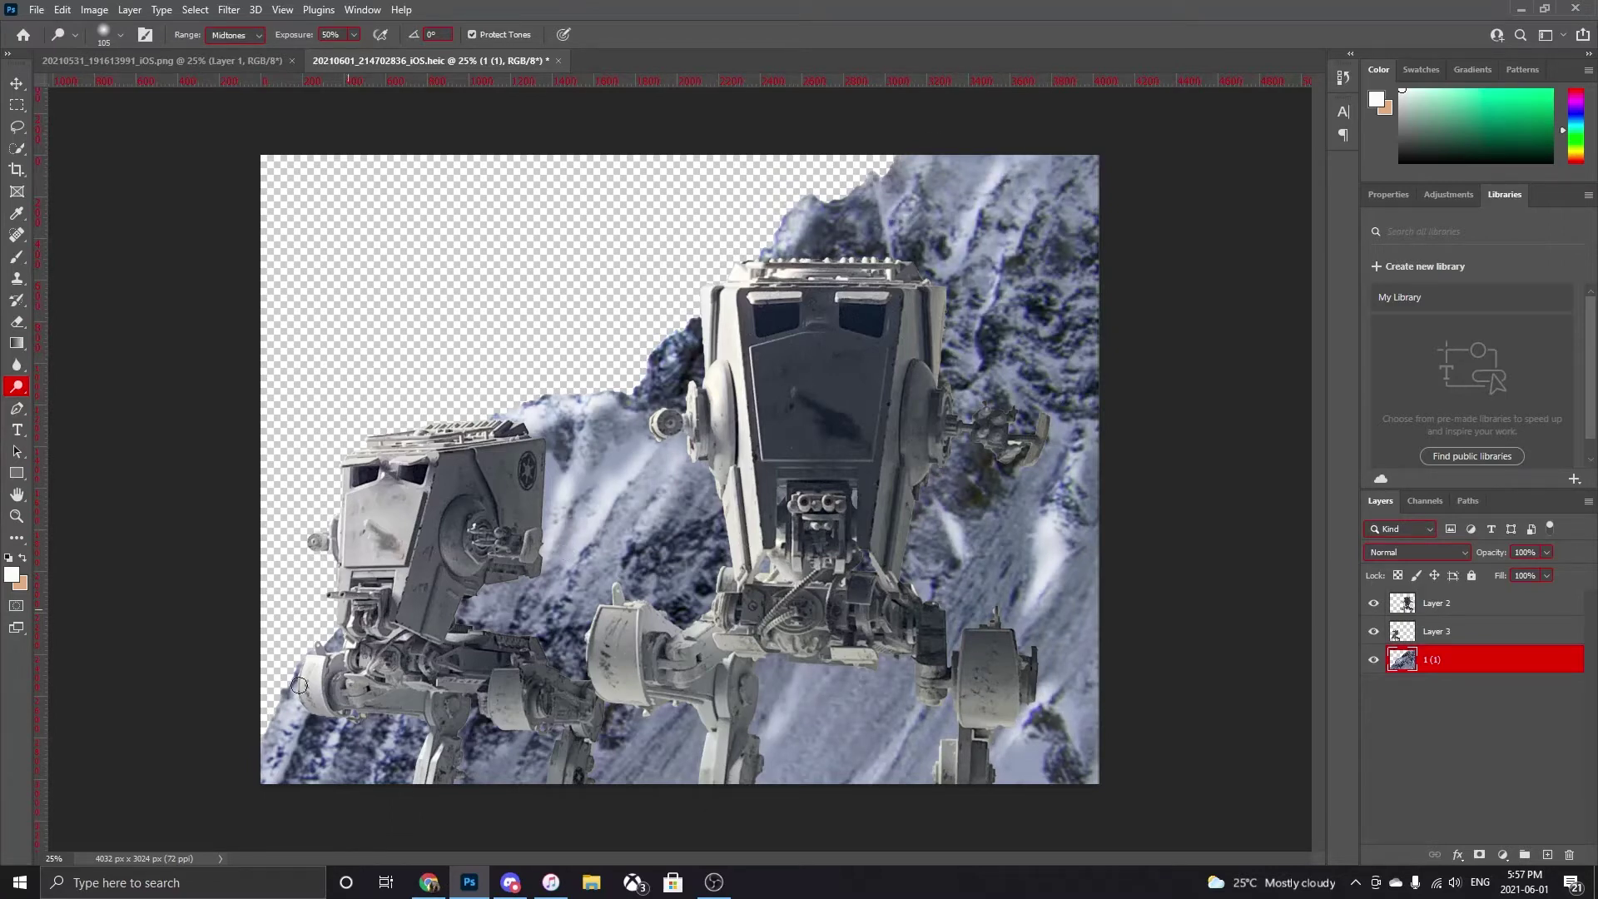
left_click_drag(671, 561, 674, 666)
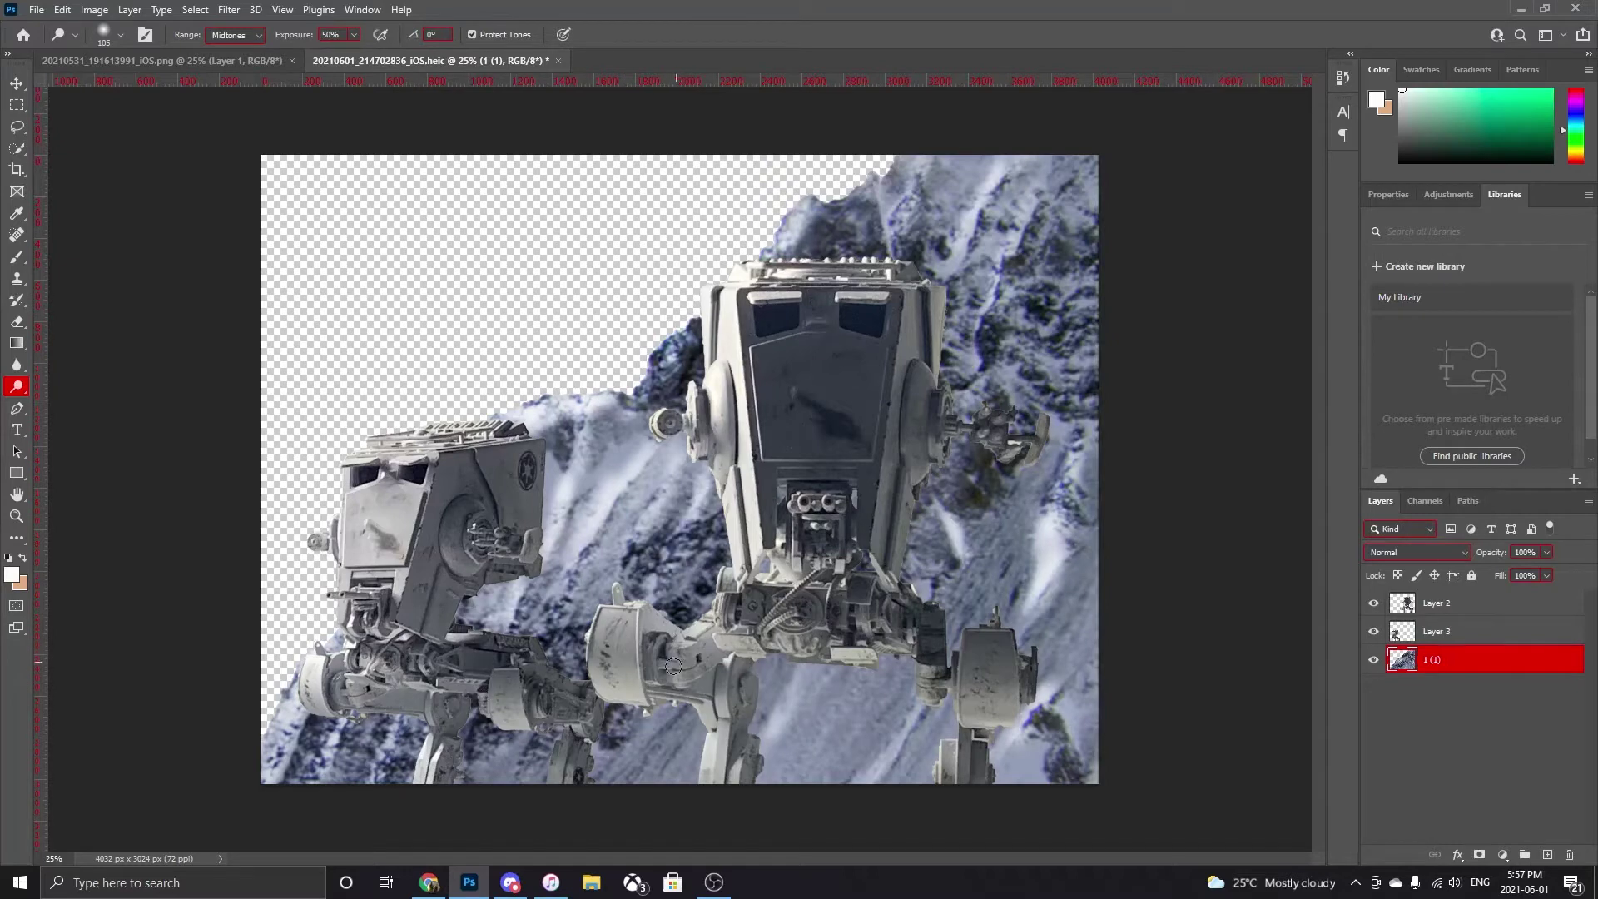
left_click_drag(730, 604, 681, 708)
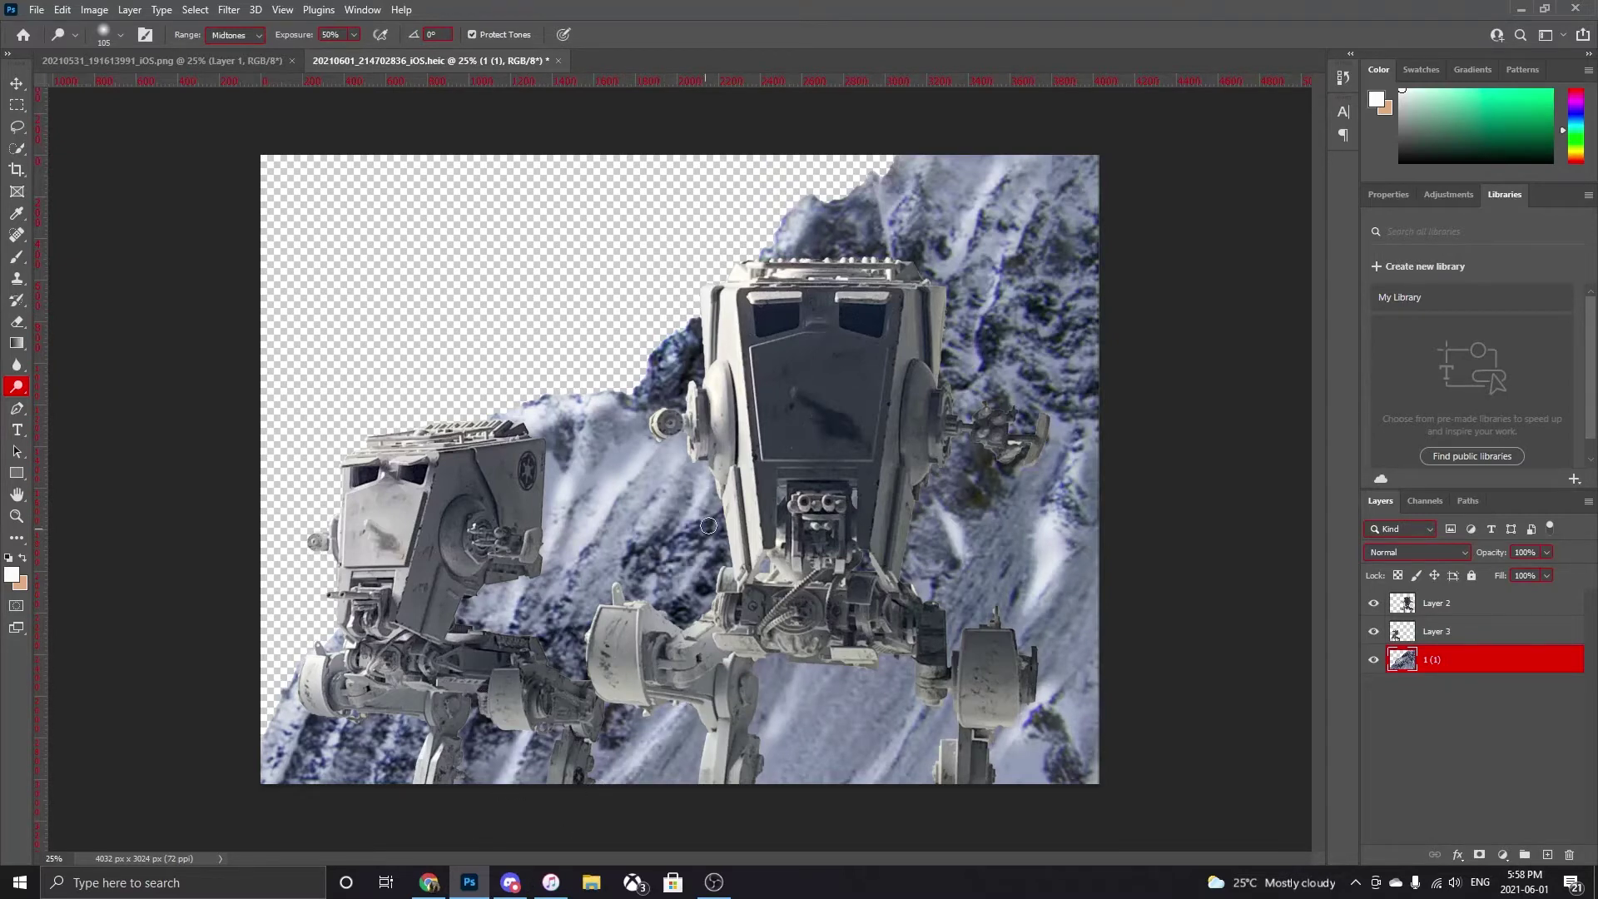
left_click_drag(708, 525, 620, 619)
left_click_drag(964, 208, 965, 304)
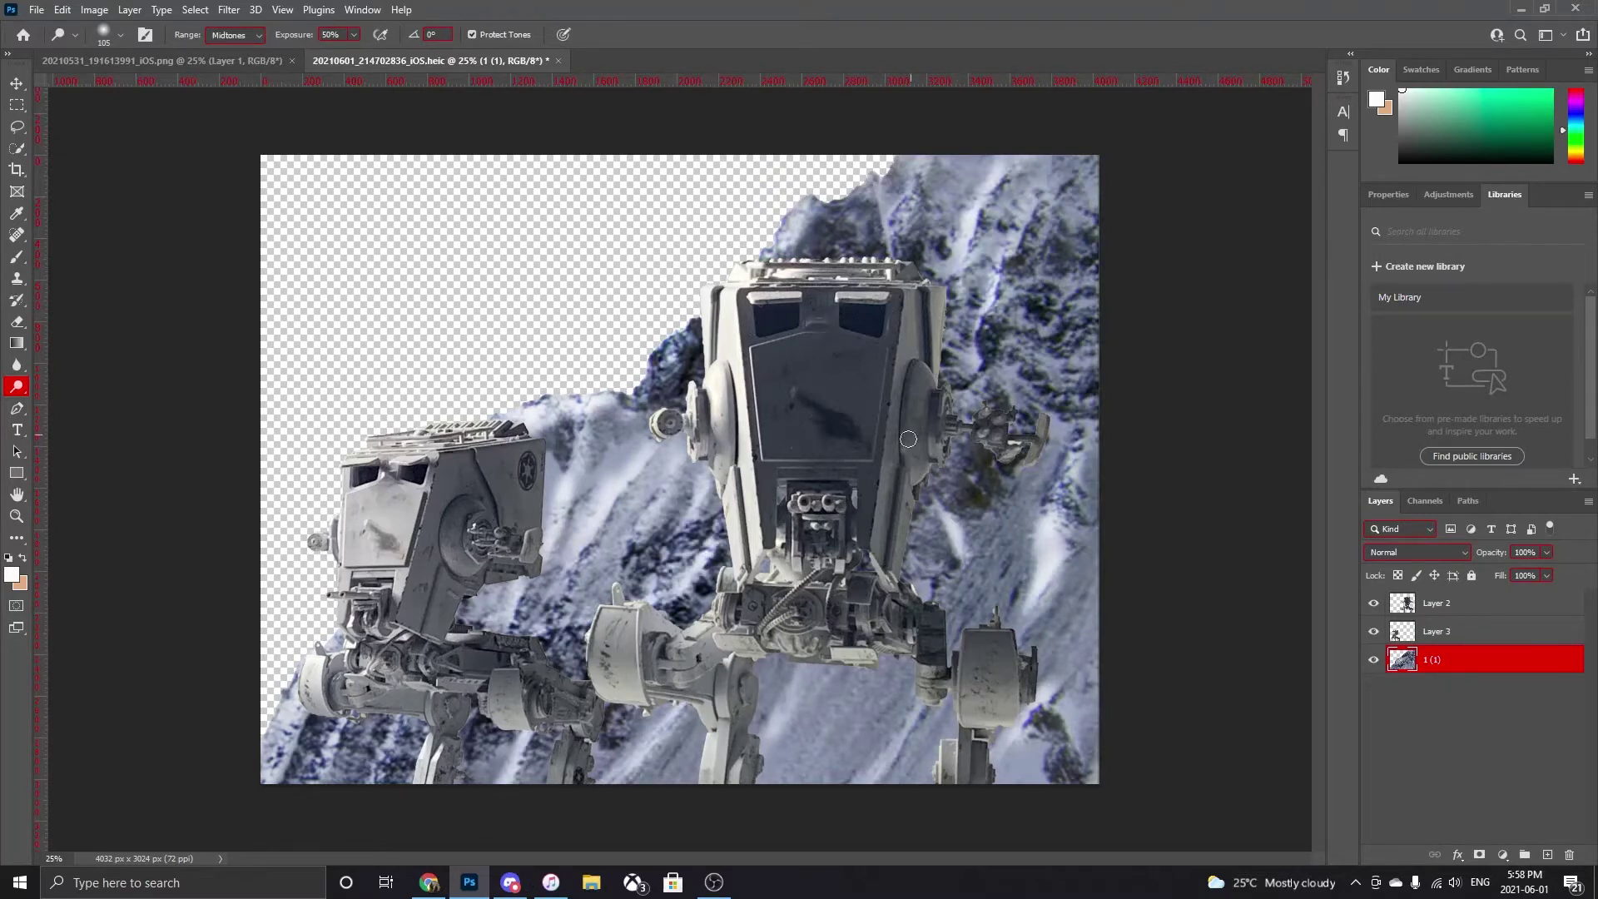
left_click_drag(676, 502, 680, 617)
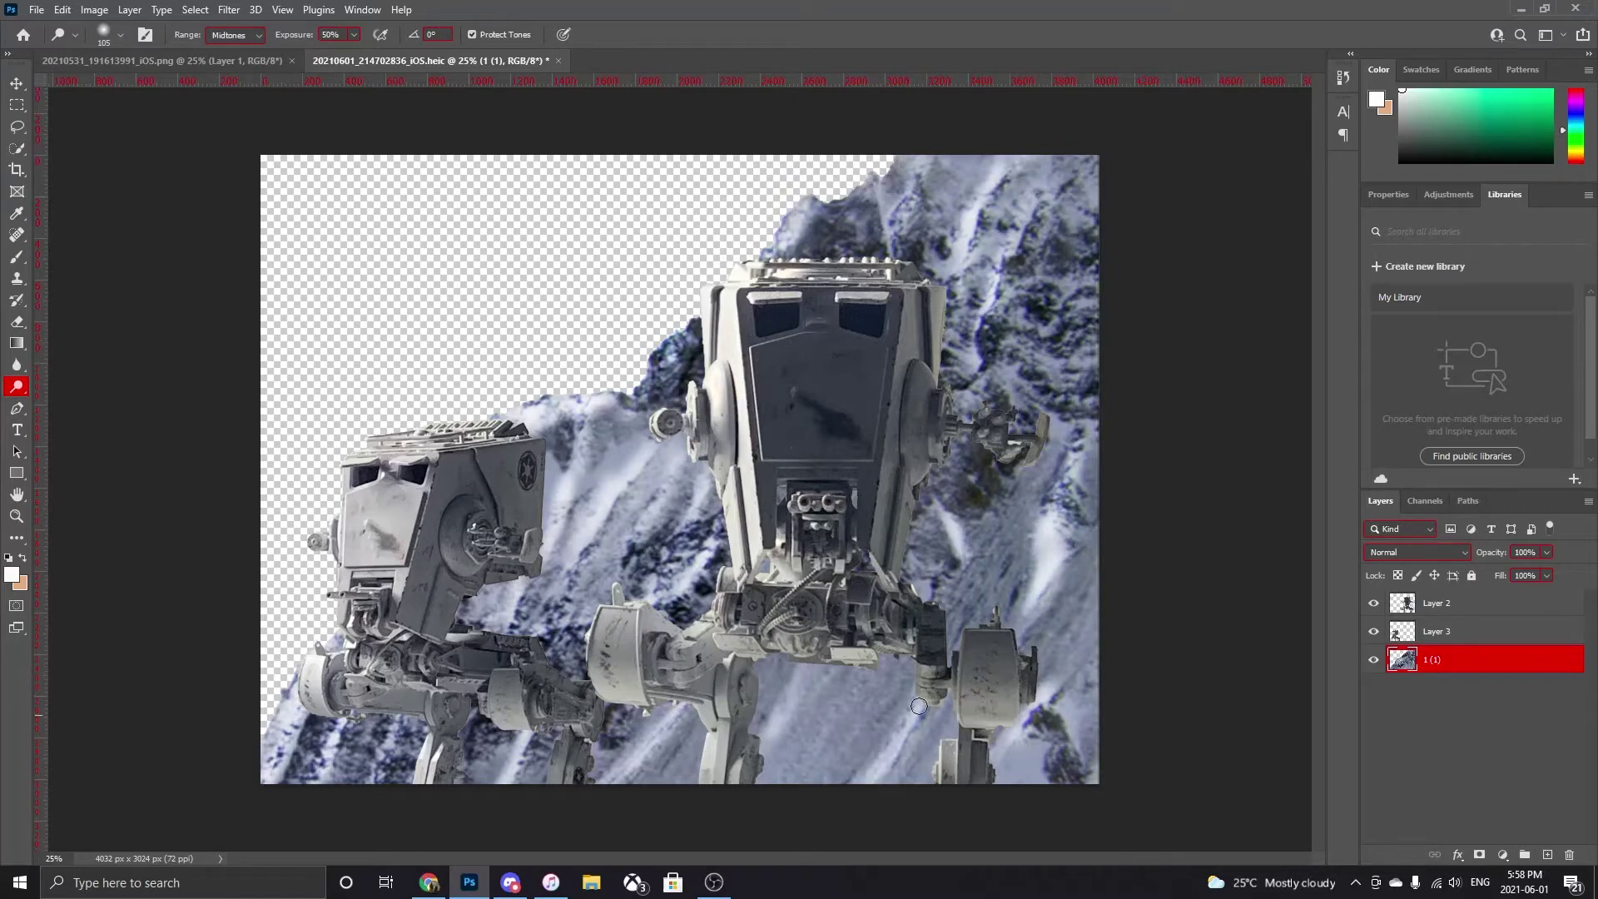
- Darken the mountain image with Brightness/Contrast set to brightness -70
left_click(94, 10)
left_click(300, 54)
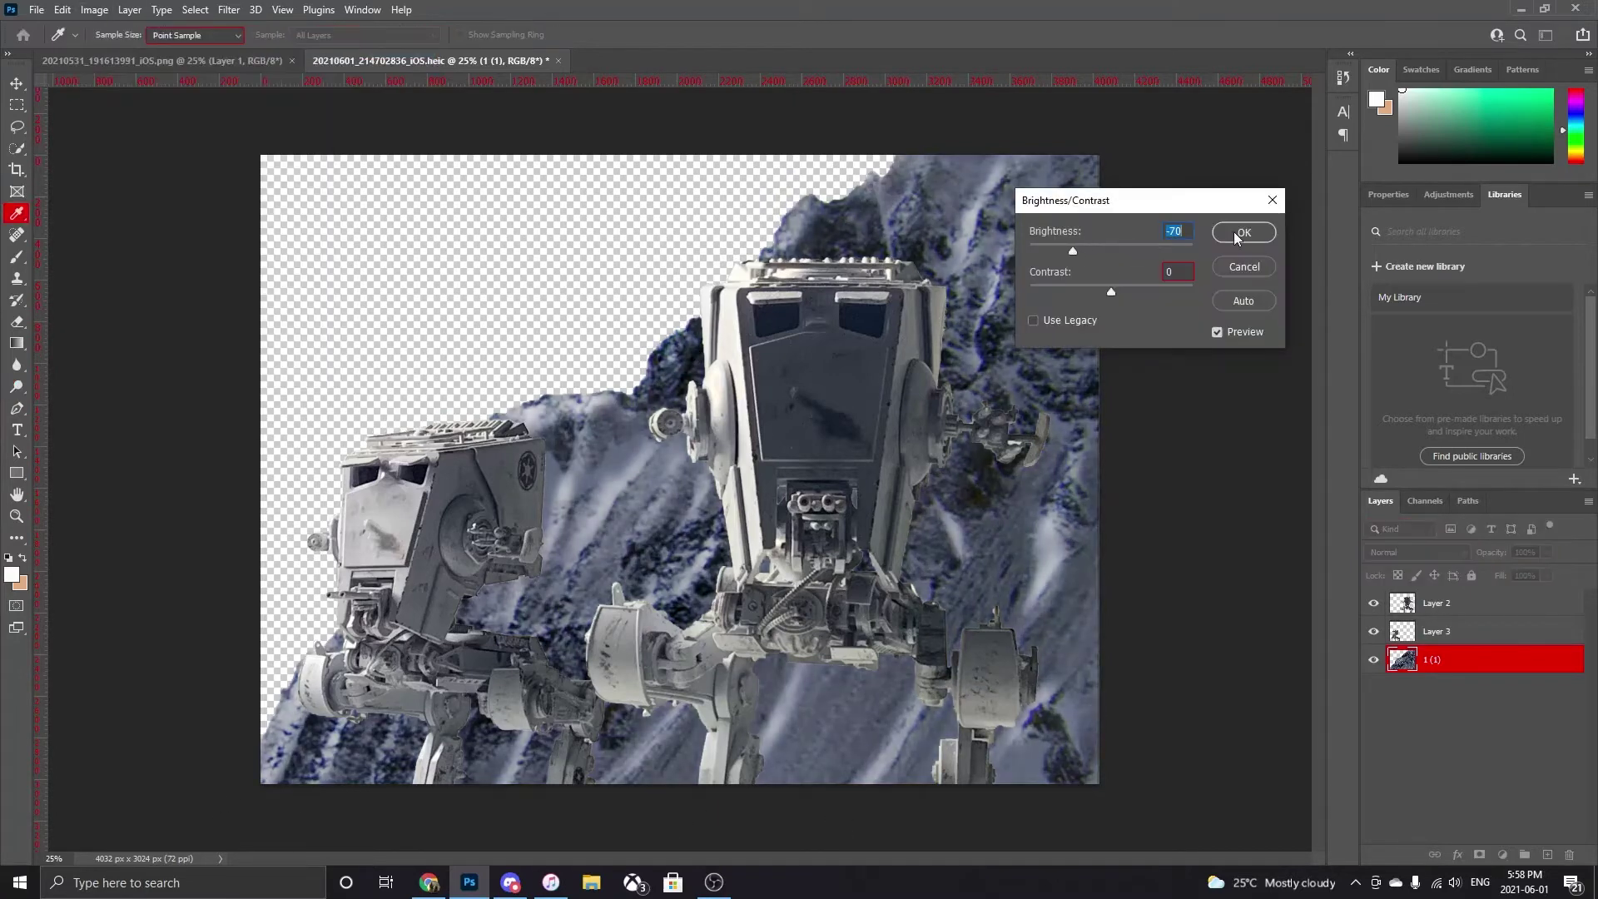
left_click(1234, 226)
left_click(1436, 602)
left_click(1436, 631, "shift")
- Select the mountain layer 1 (1) and browse images for Place Embedded
left_click(94, 9)
key("Escape")
left_click(1436, 659)
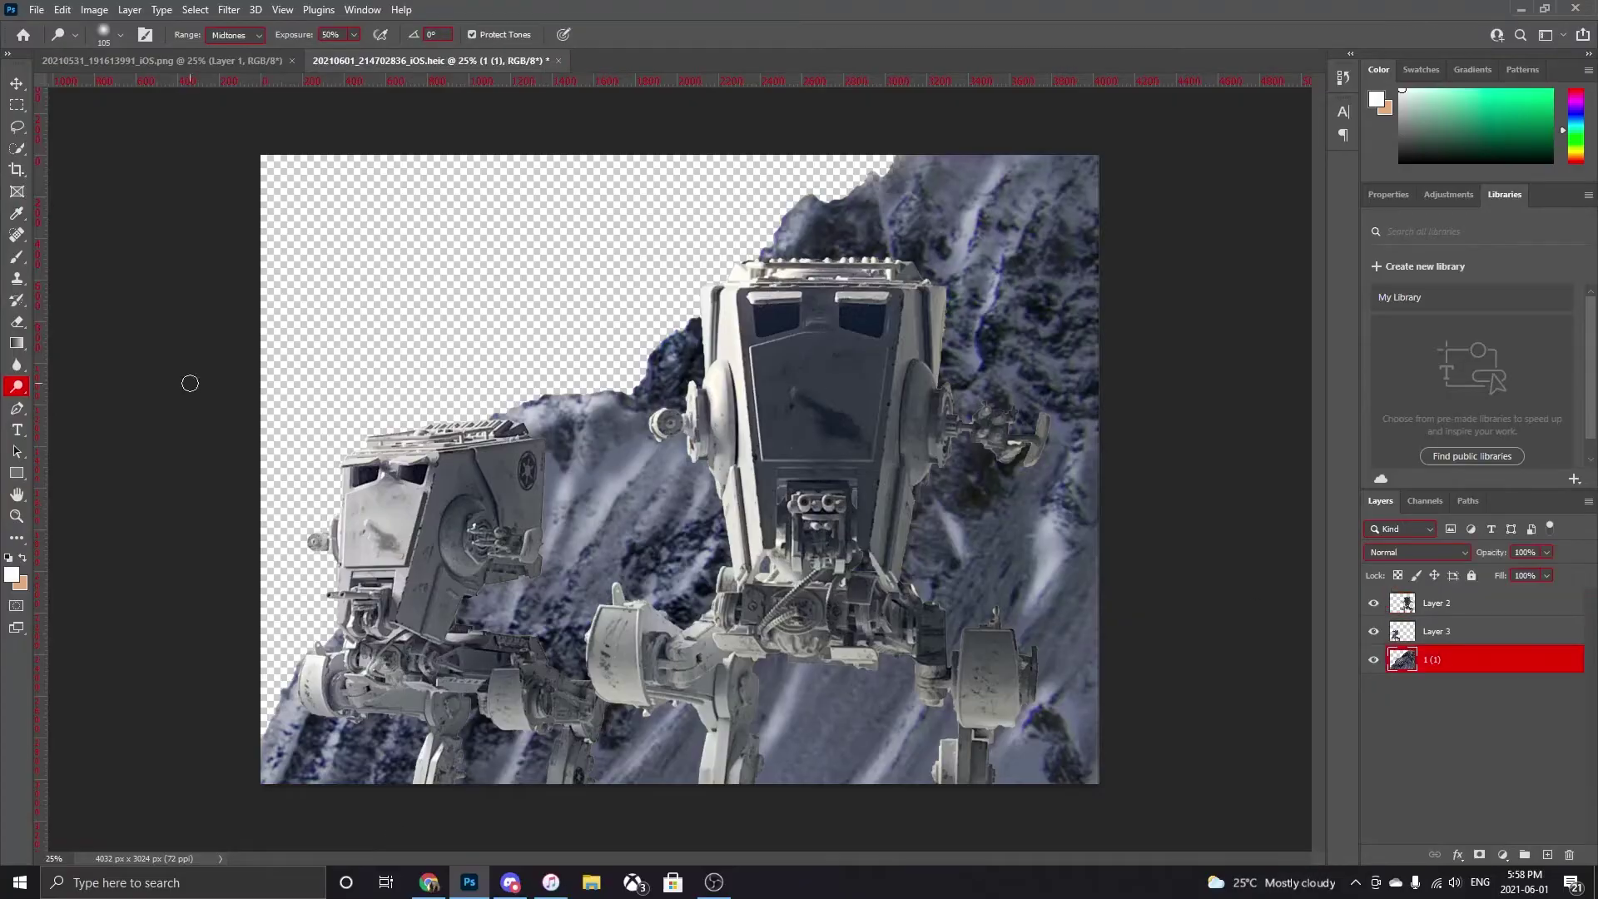
left_click(37, 9)
left_click(143, 354)
- Cancel the Photoshop file browser and search Google Images for 'snow sky' in Chrome
scroll(729, 557, "down", 5)
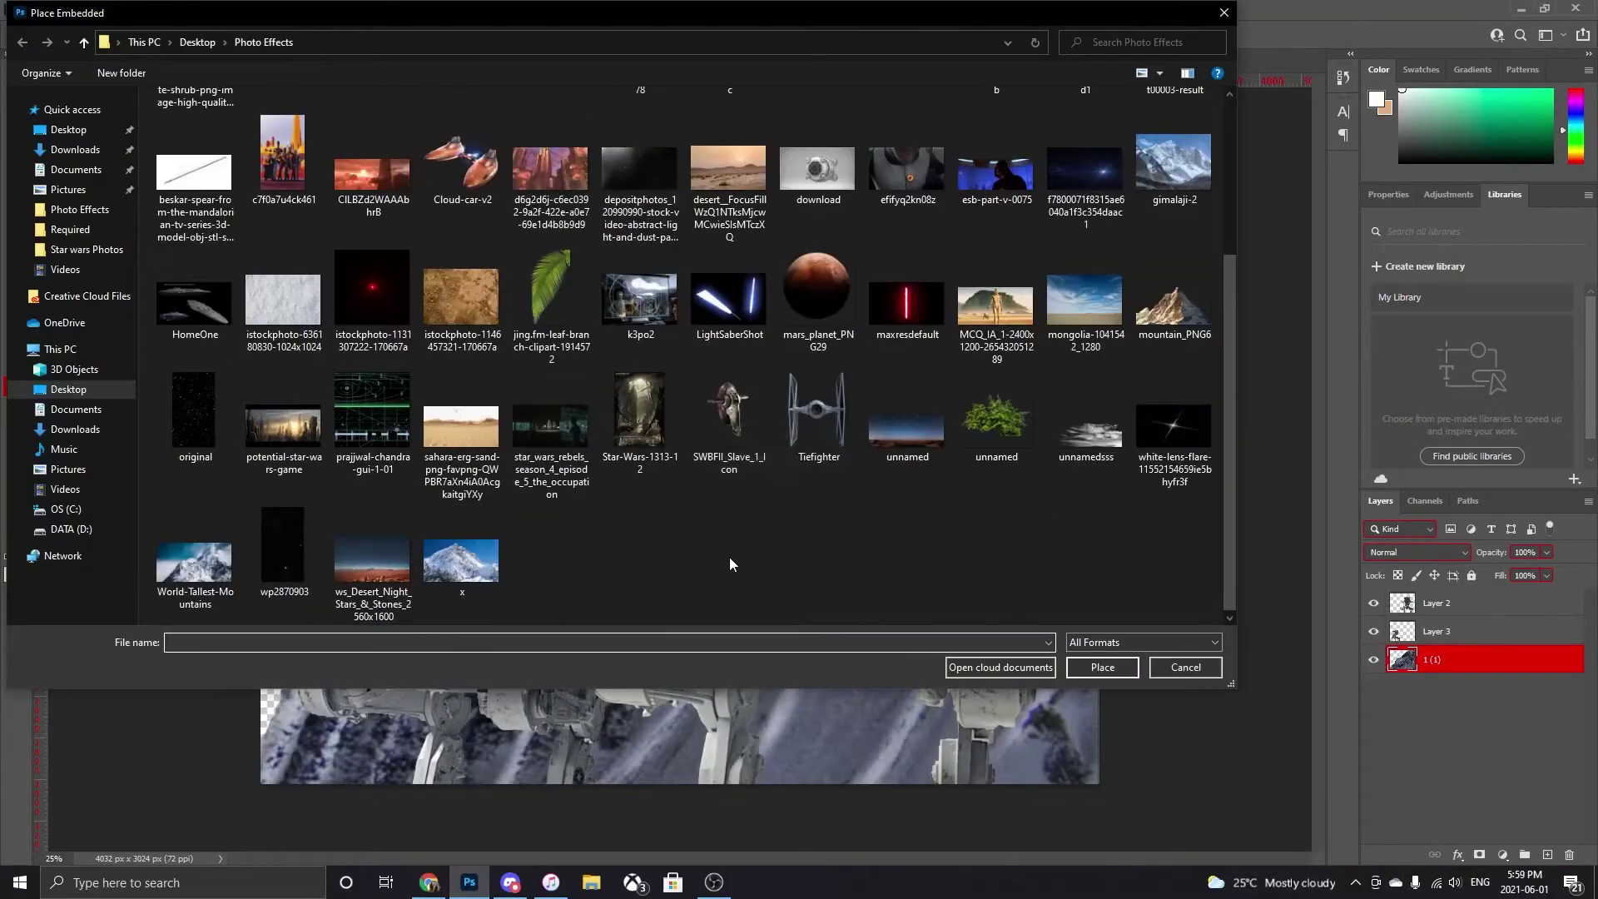
scroll(545, 121, "up", 5)
left_click(1205, 673)
key("alt+Tab")
left_click(218, 22)
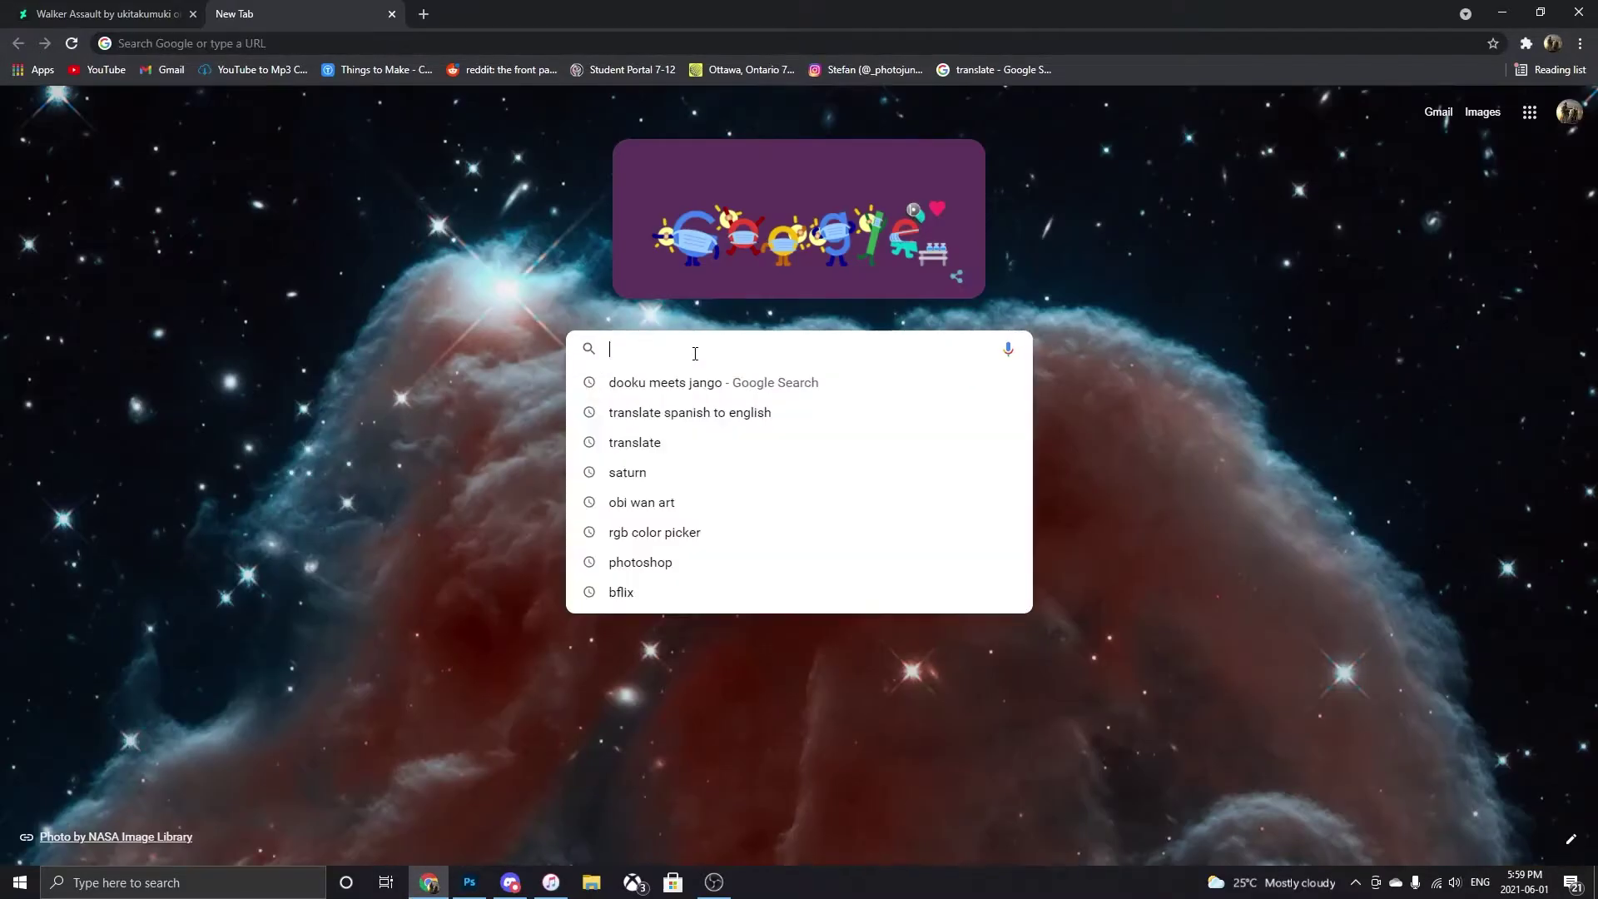
left_click(522, 381)
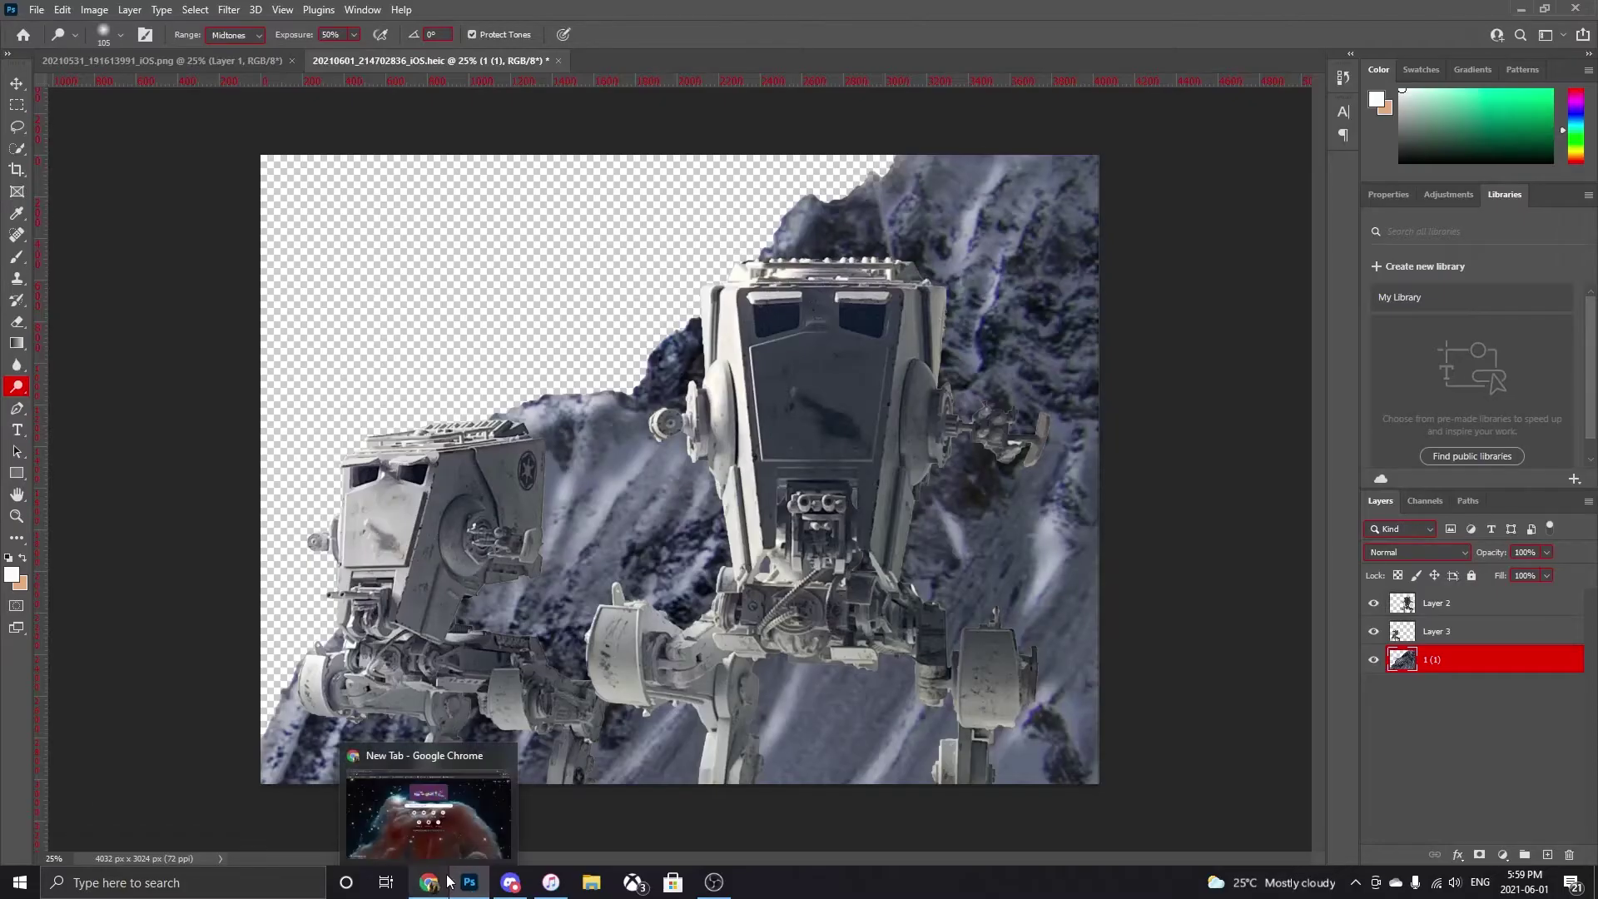
left_click(635, 349)
type("s")
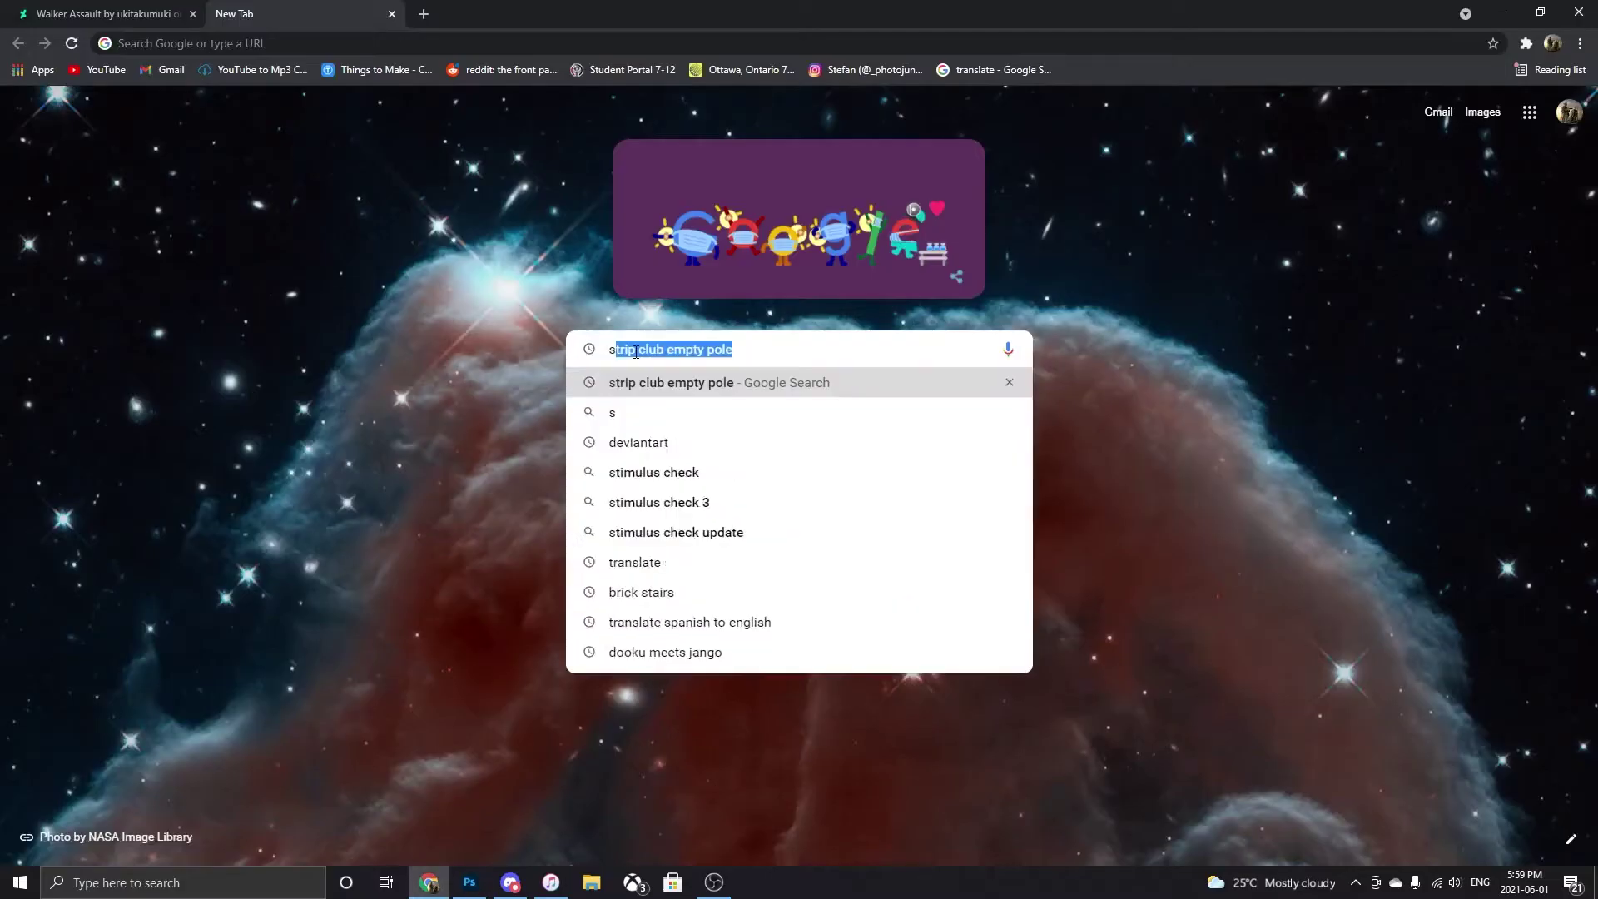
type("now sky")
key("Return")
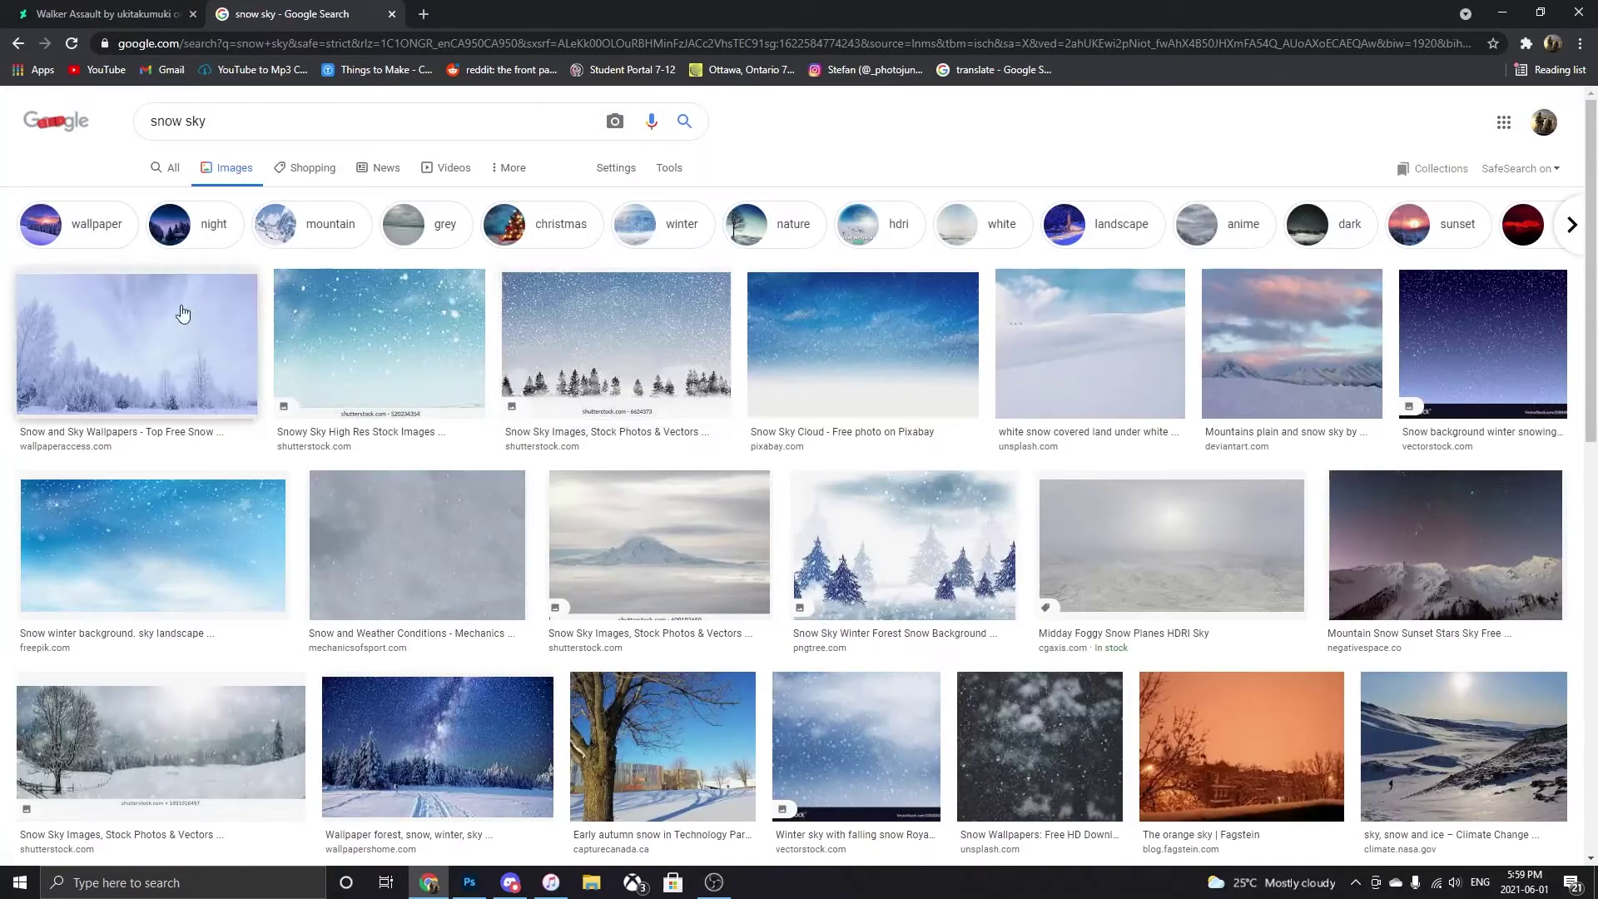
- Save the wide snowy sky wallpaper to the Desktop and return to Photoshop
left_click(184, 313)
right_click(998, 417)
left_click(1048, 450)
left_click(657, 421)
right_click(998, 374)
left_click(1049, 408)
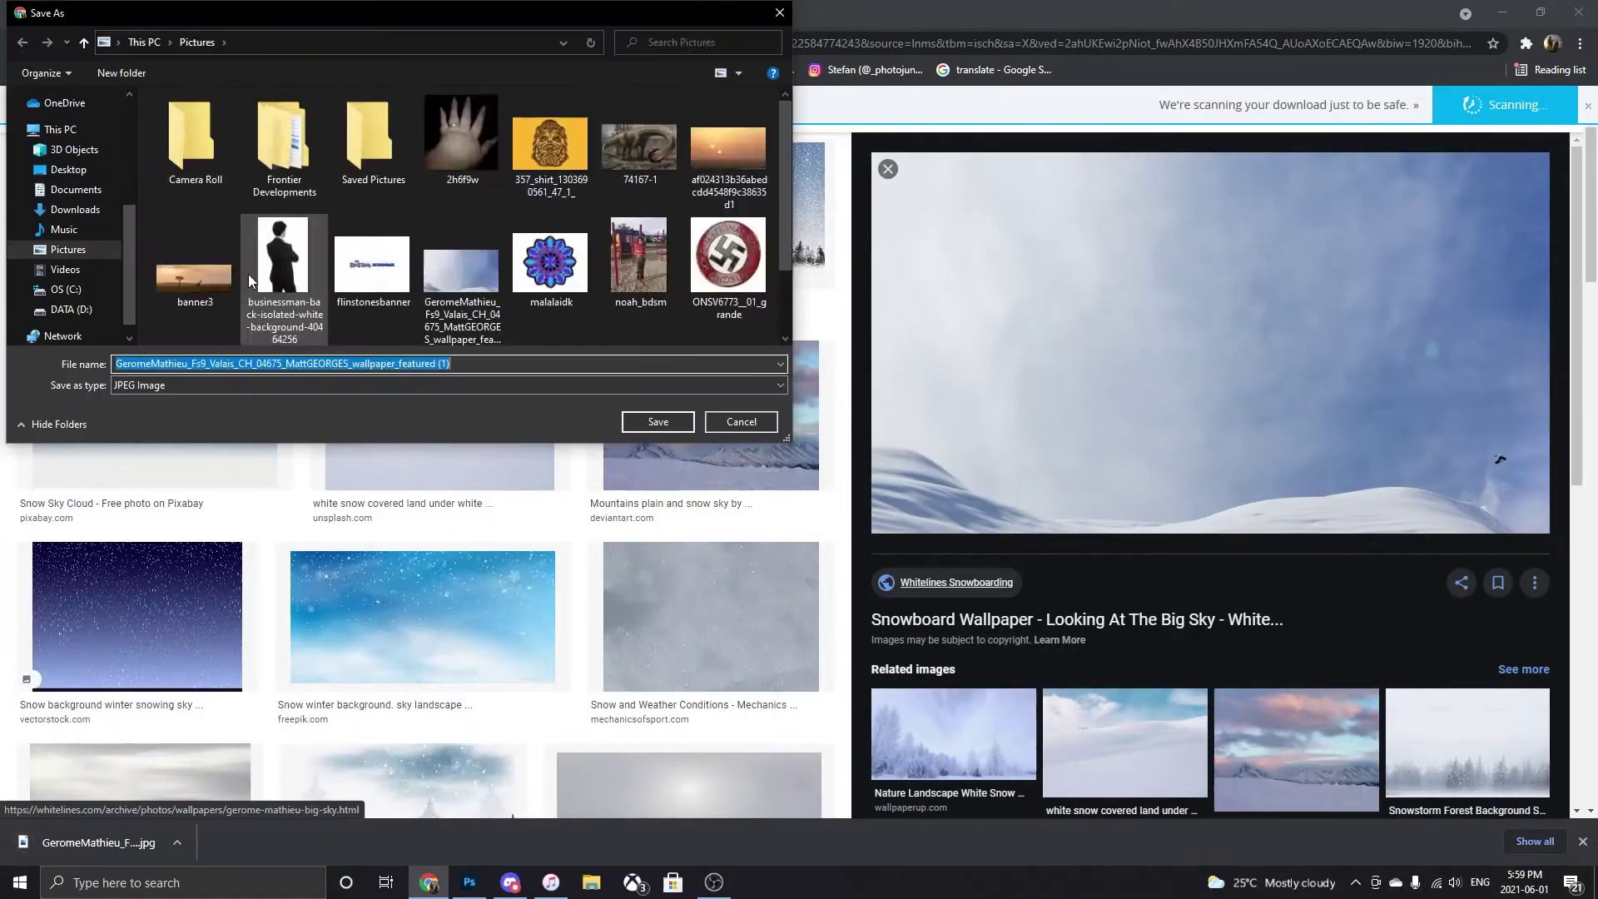
left_click(68, 169)
left_click(657, 421)
key("alt+Tab")
- Place the downloaded sky image, stretch it over the canvas, and move it to the bottom layer
key("ctrl+shift+p")
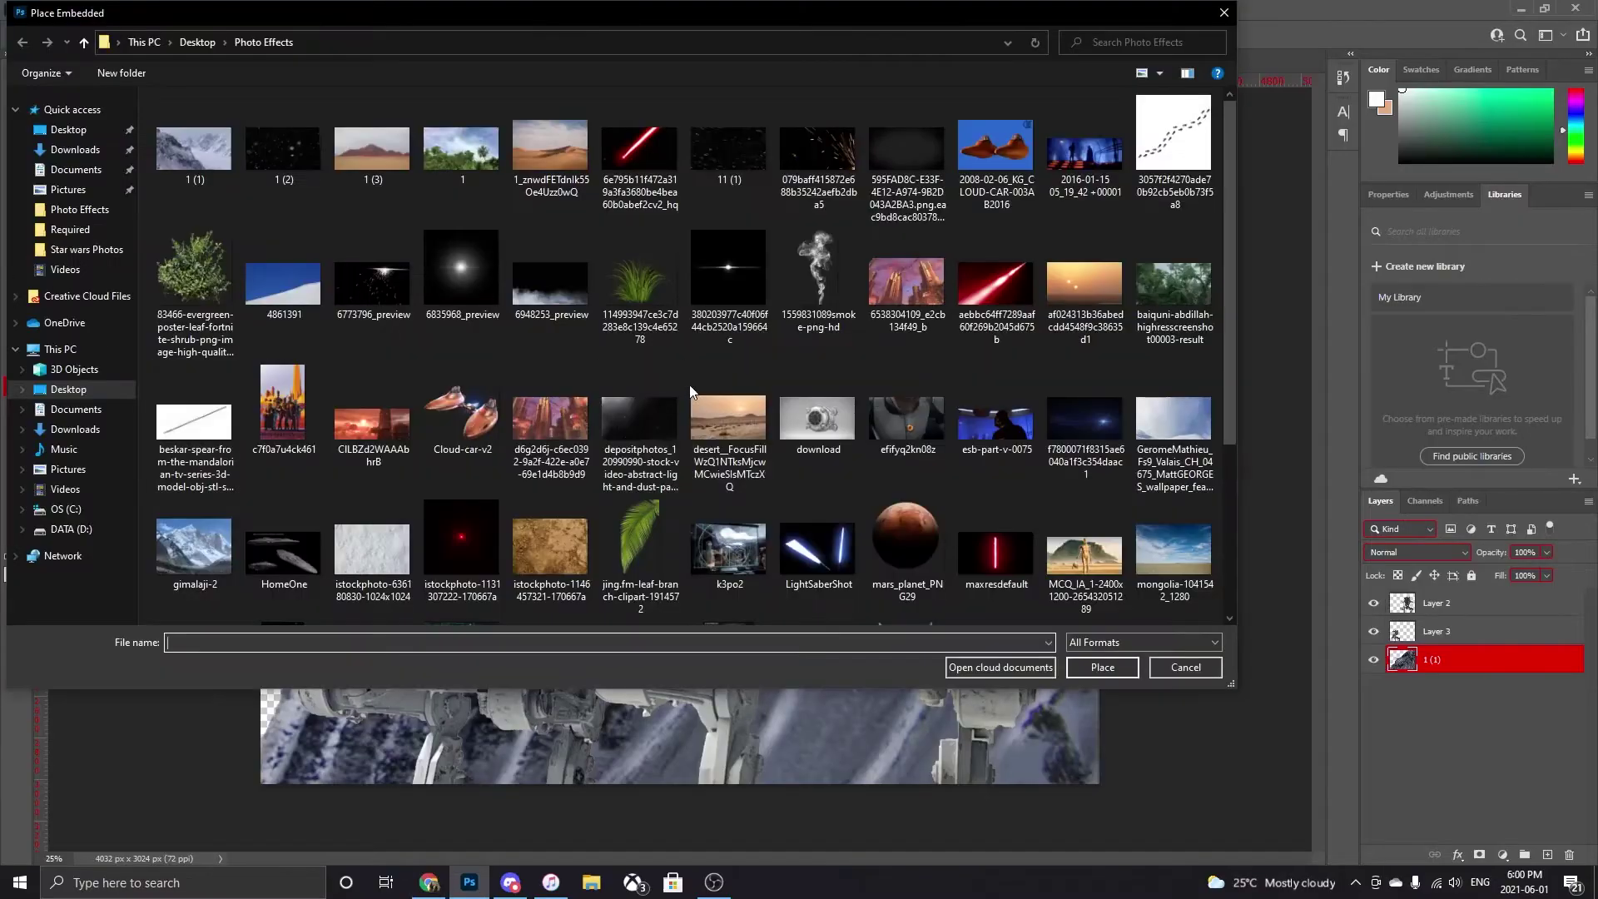
double_click(1173, 416)
left_click_drag(664, 196, 526, 158)
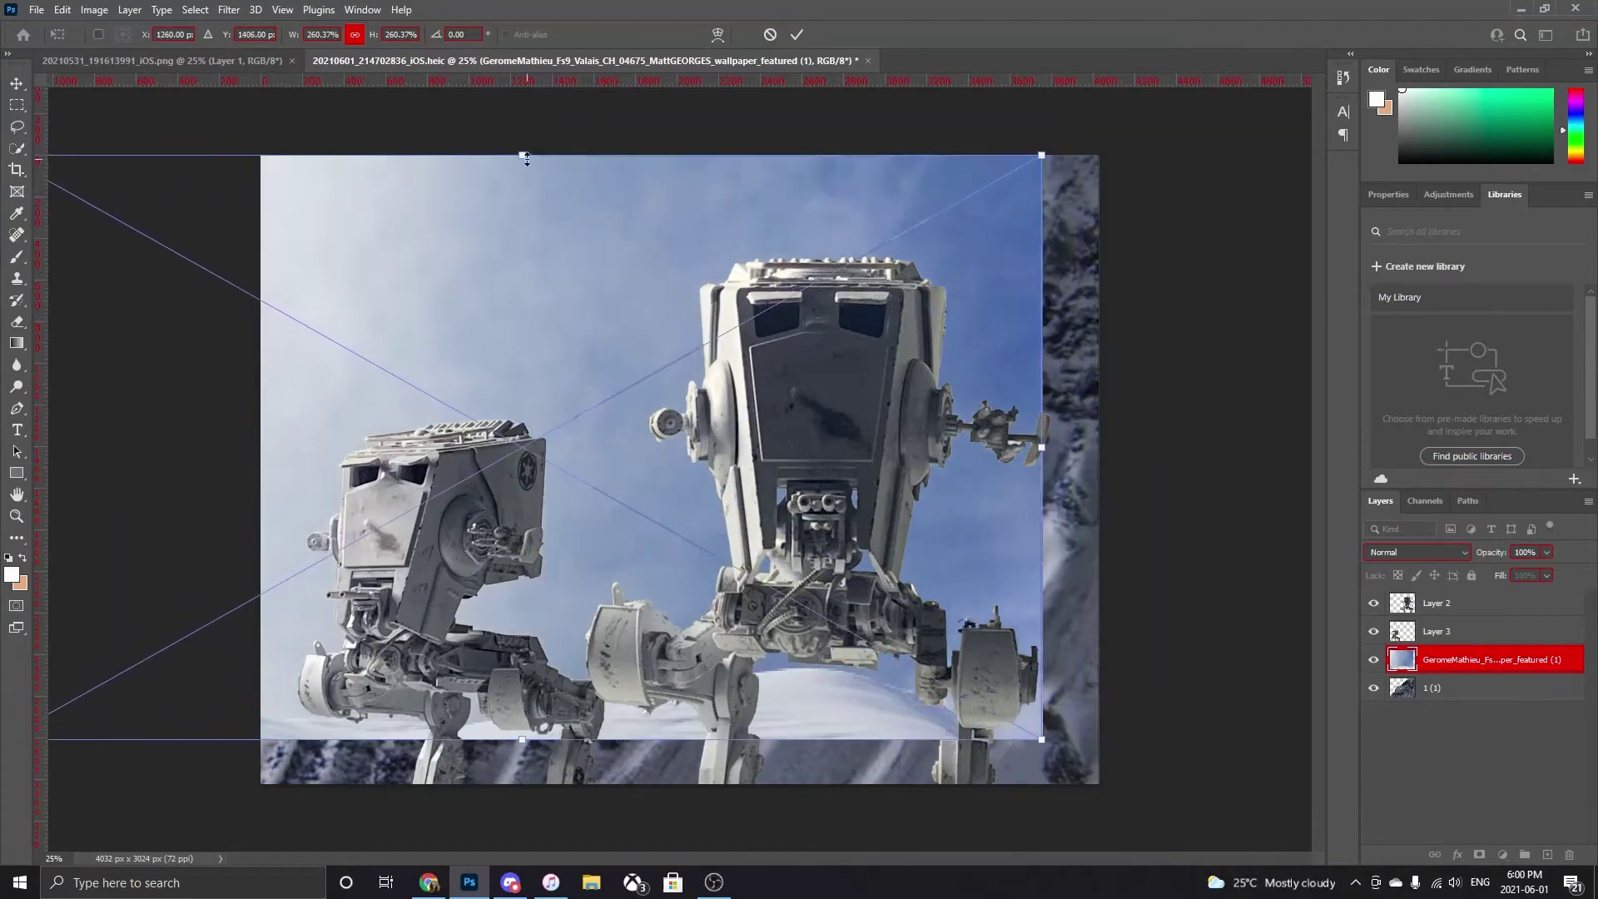
key("Return")
left_click_drag(1490, 660, 1490, 699)
left_click(1431, 659)
left_click(1489, 688)
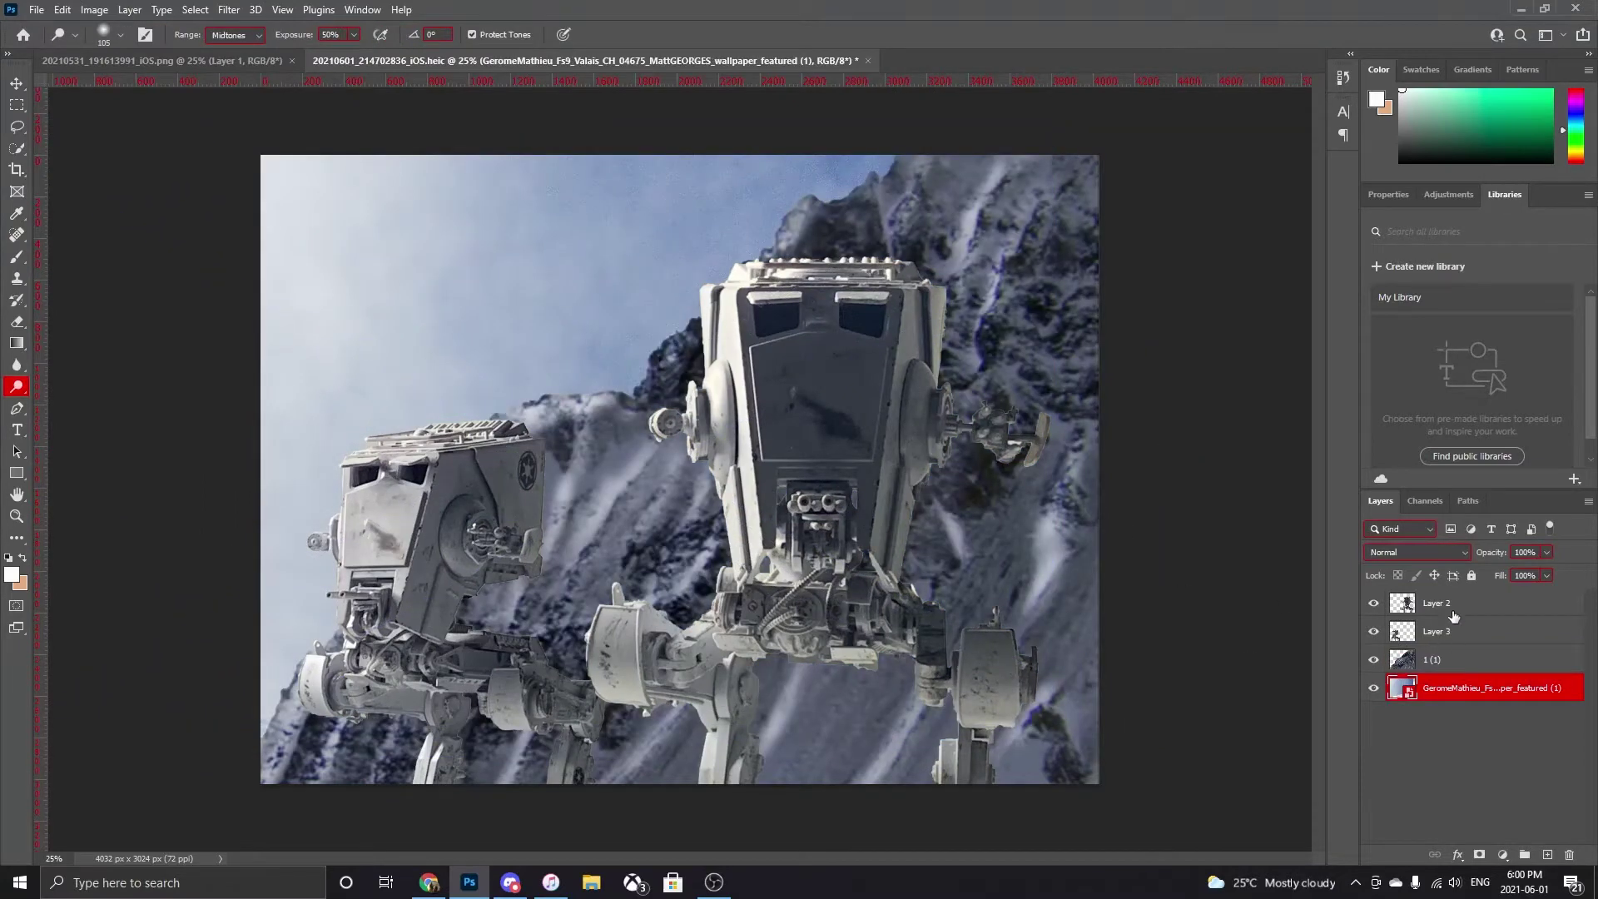
- Darken Layer 3's left walker with a Curves adjustment
left_click(1436, 631)
key("ctrl+m")
left_click_drag(1153, 317, 1160, 329)
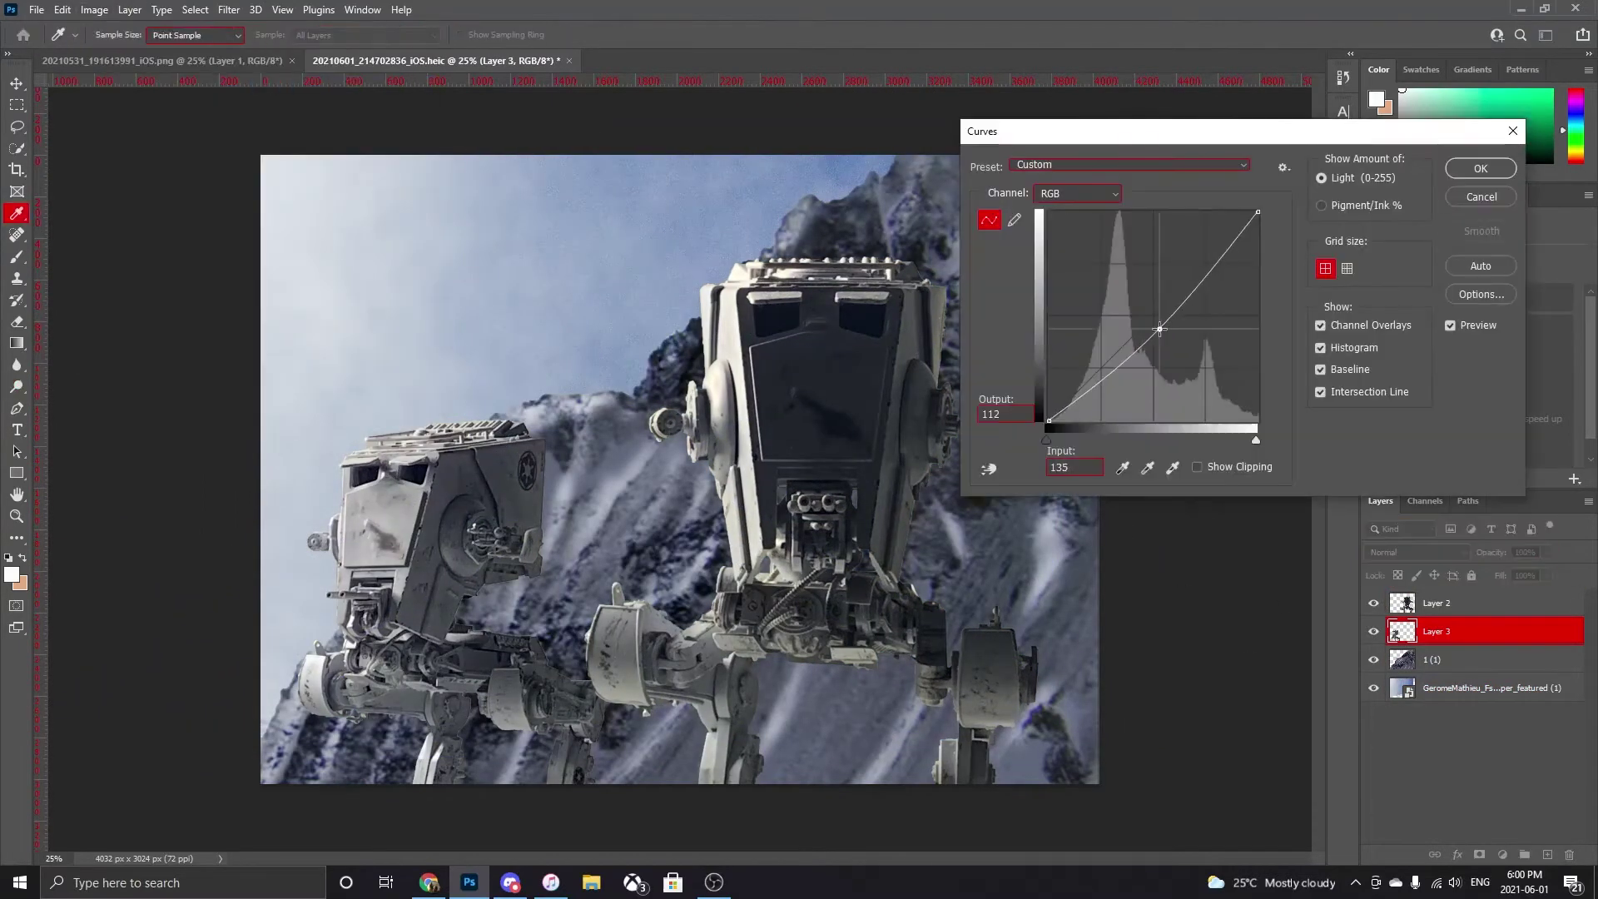
key("Return")
- Clone Stamp away the mark on the left walker's face using a small brush
key("s")
key("ctrl+plus")
scroll(466, 361, "left", 5)
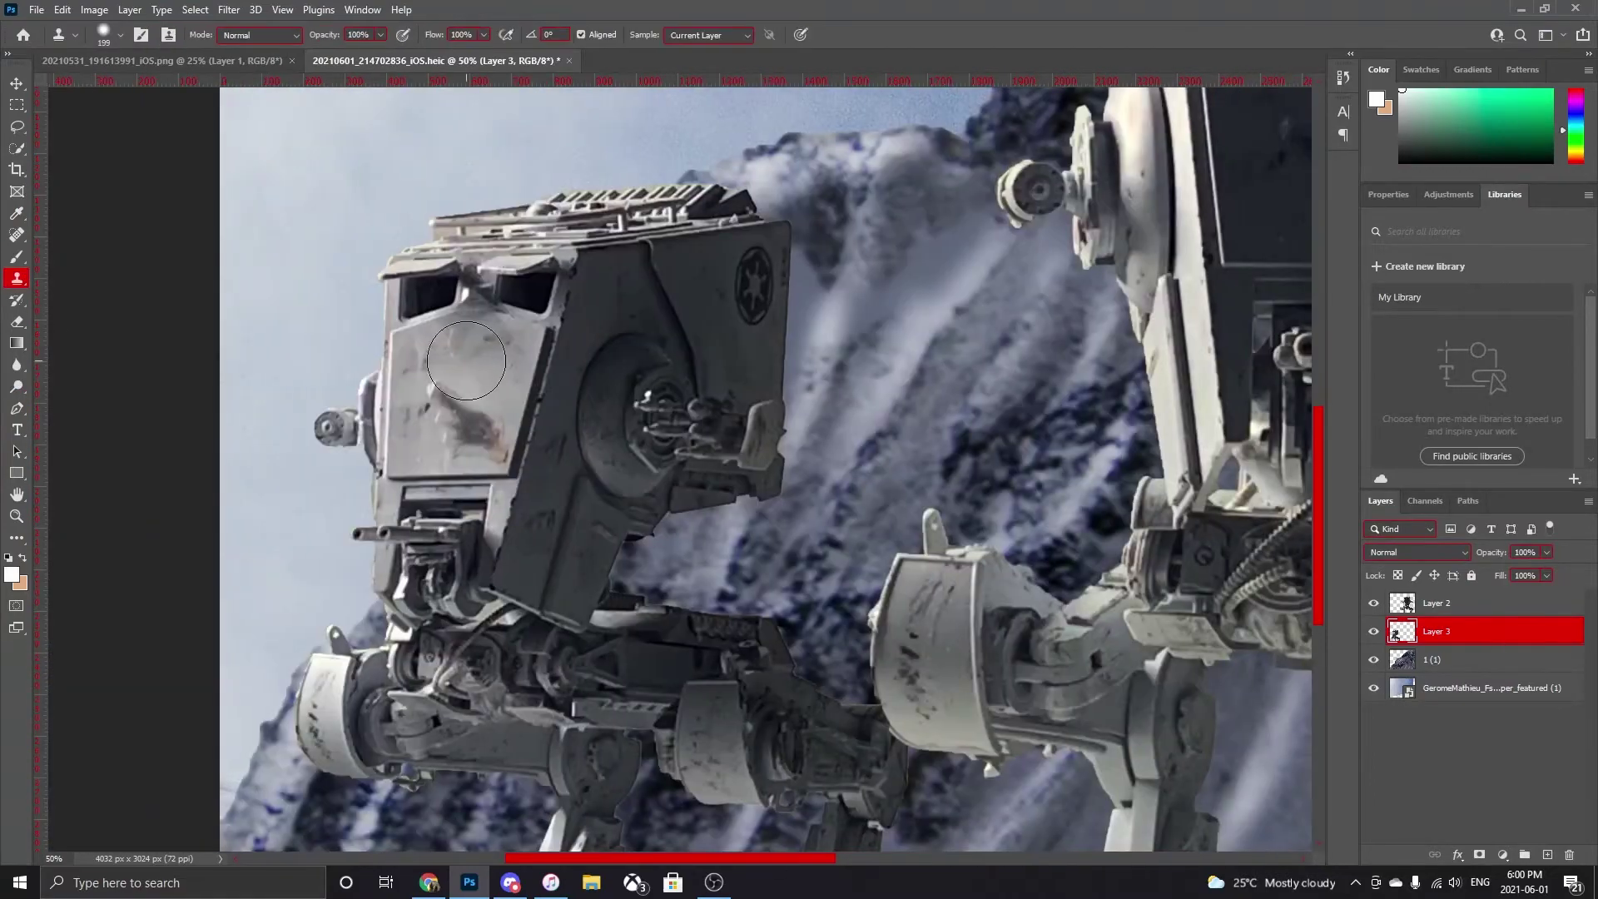
key("bracketleft")
key("bracketleft")
key("bracketleft")
left_click(447, 427, "alt")
left_click(474, 438)
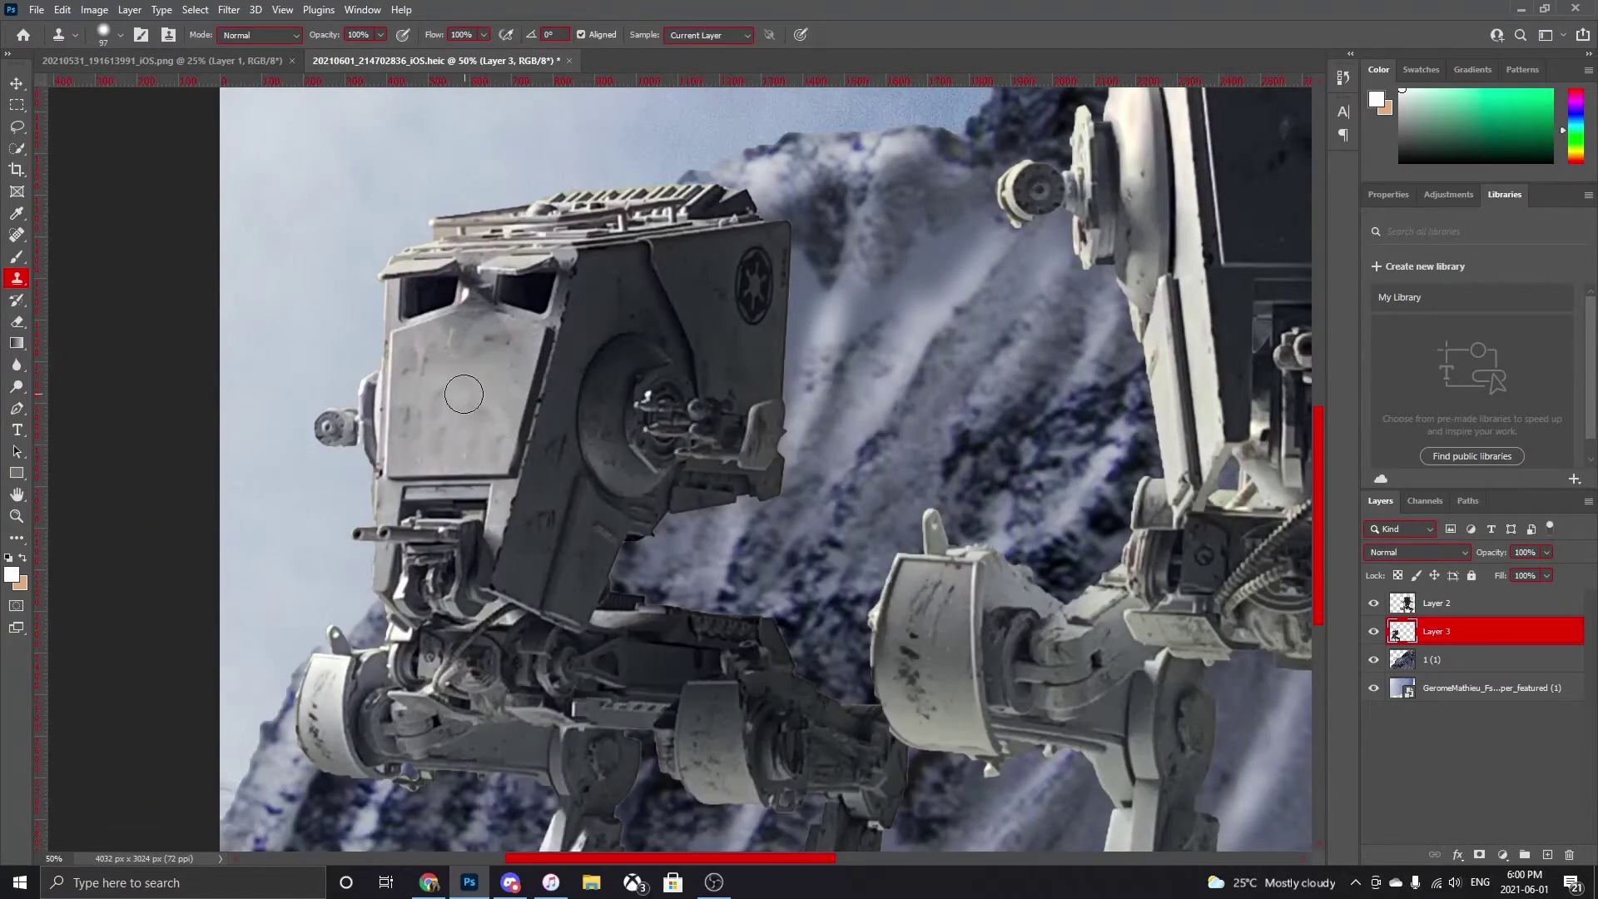
key("ctrl+minus")
- Add a new empty fog layer and choose the cloud-shaped brush preset
left_click(836, 450, "ctrl")
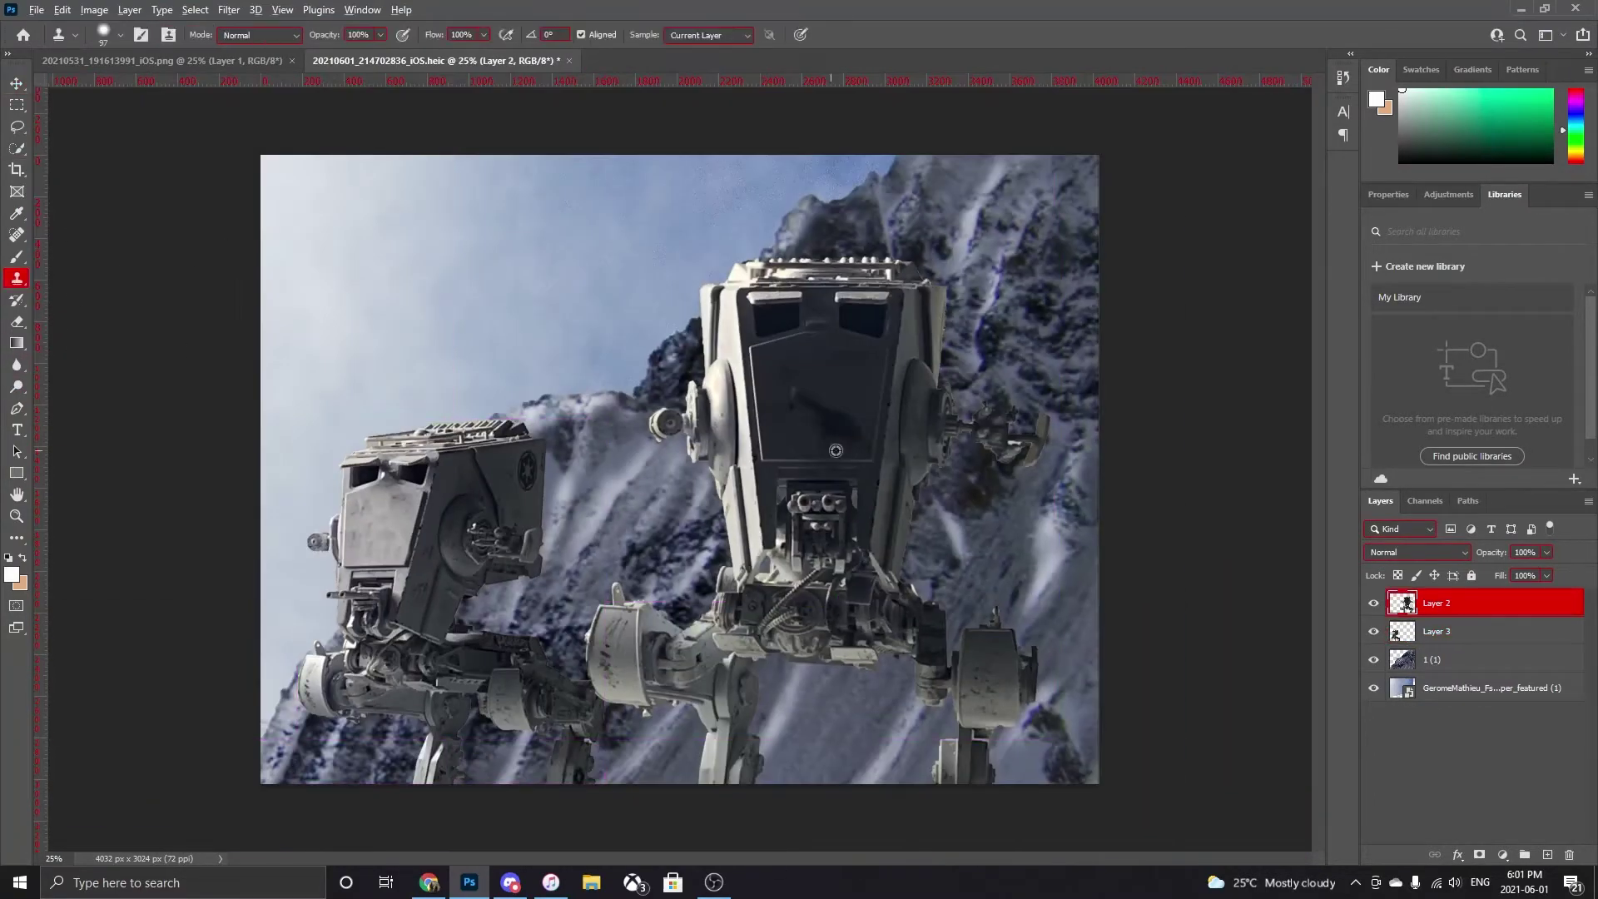
key("ctrl+shift+alt+n")
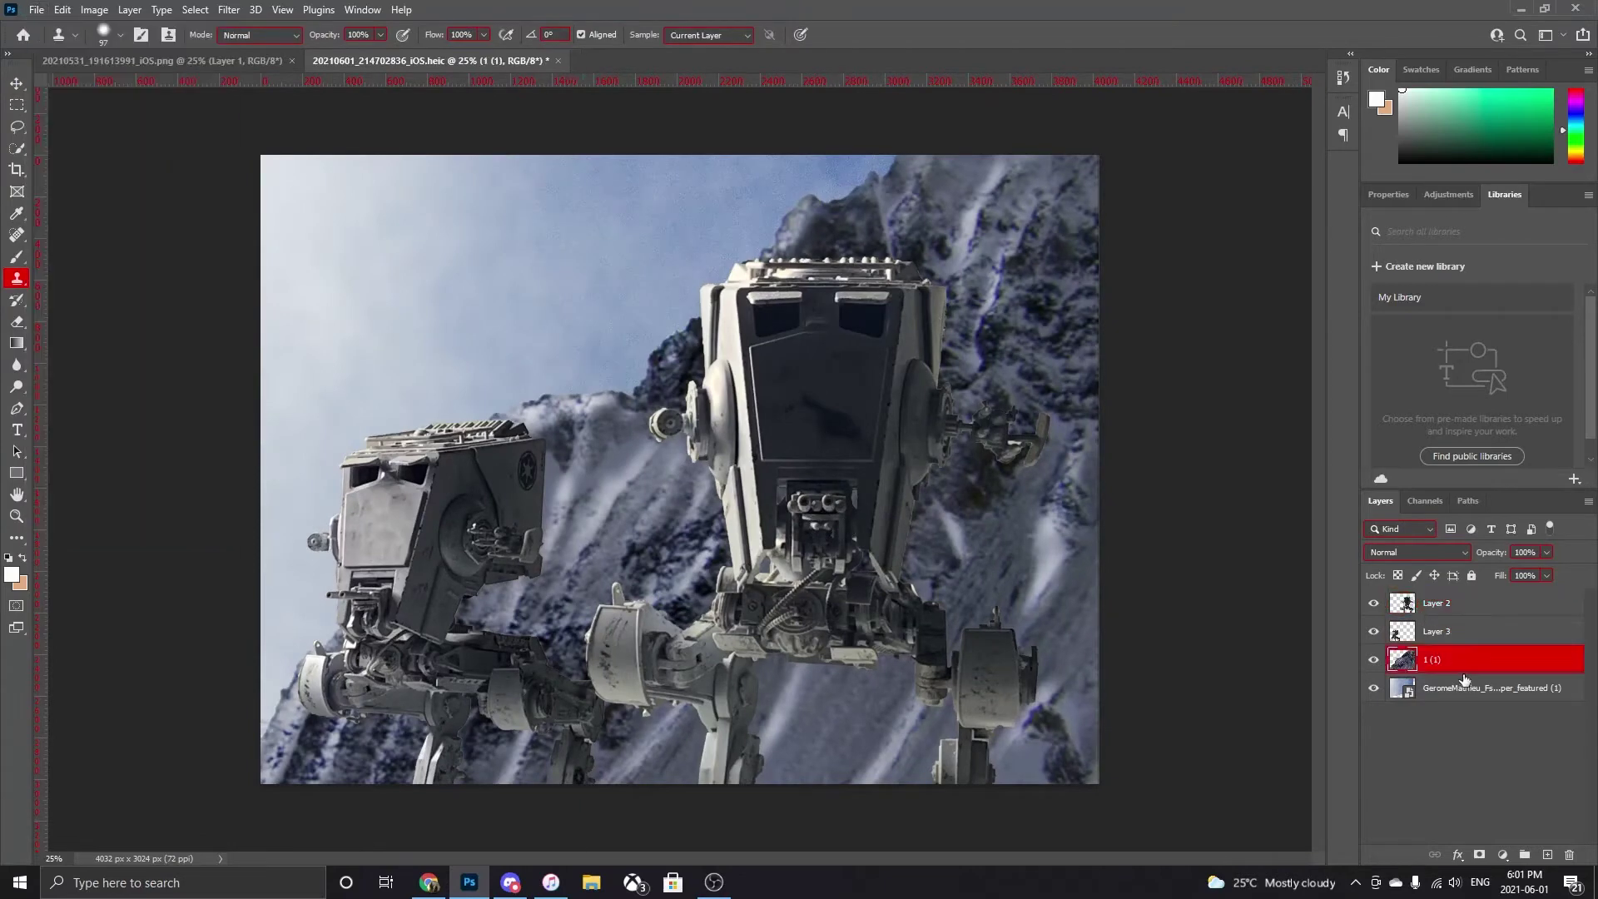
key("b")
left_click(102, 35)
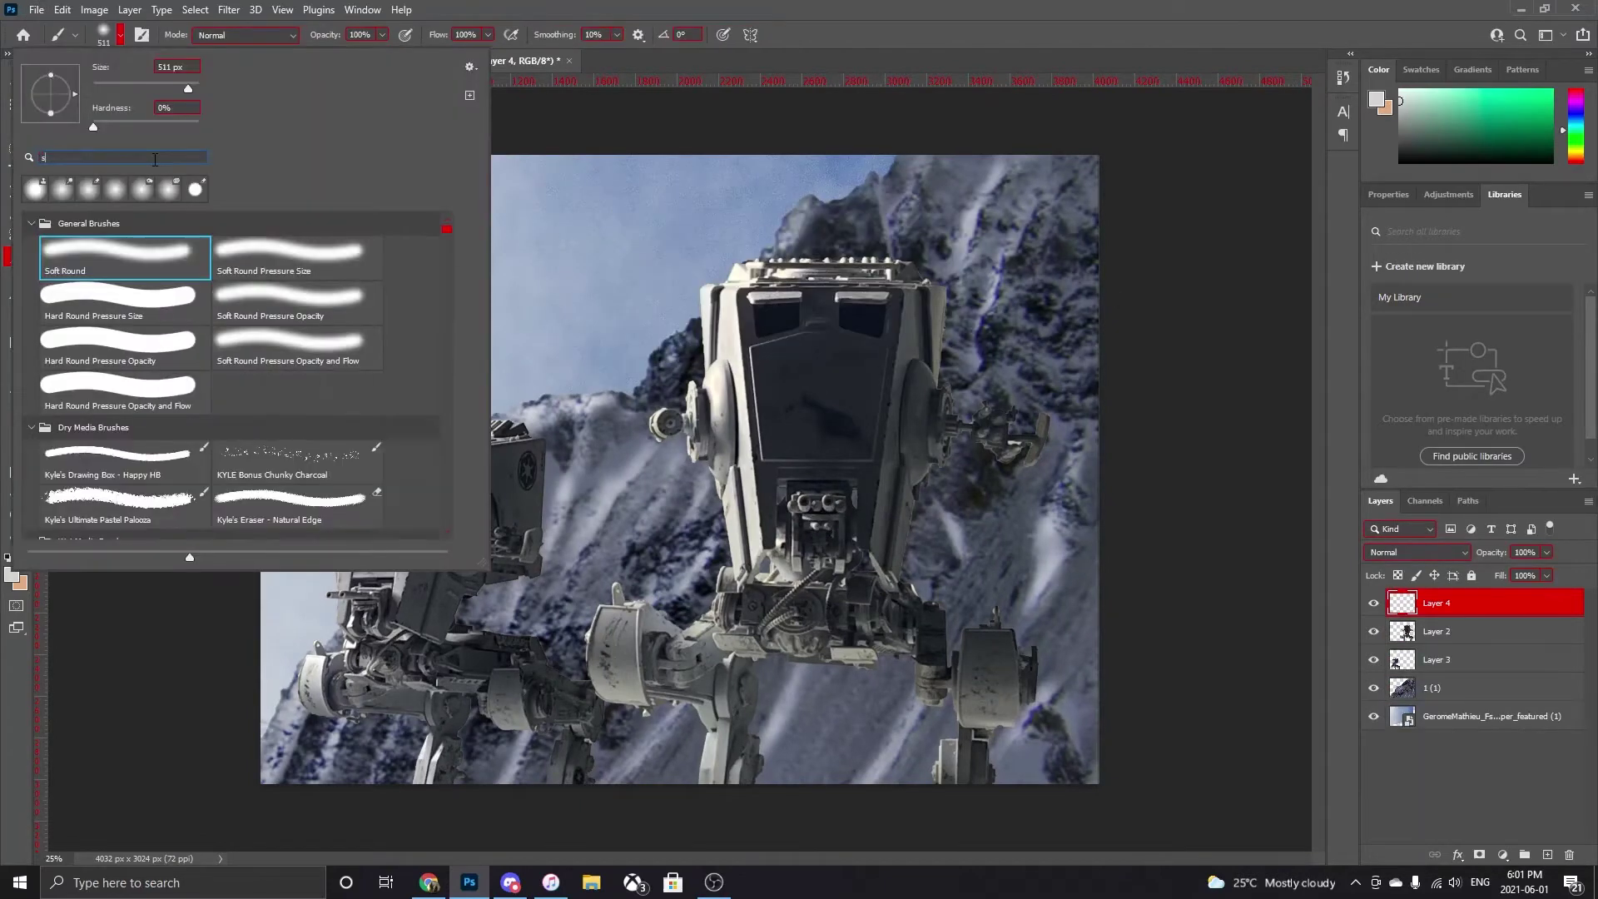
double_click(43, 168)
- Paint cloud fog over the walkers' lower legs along the bottom of the image
left_click(887, 756)
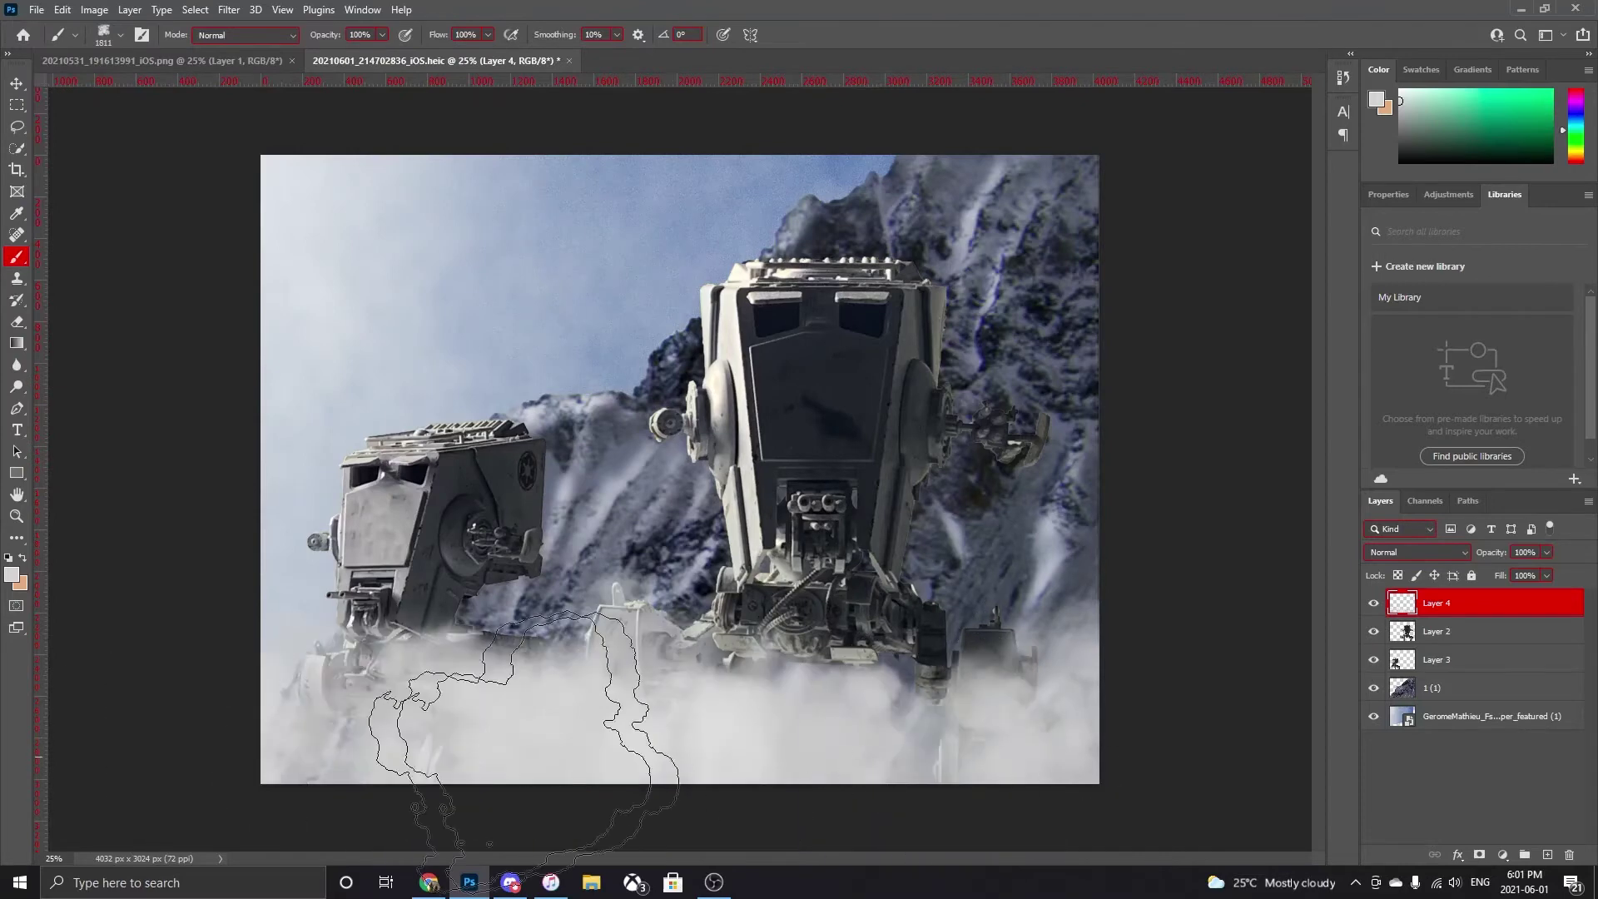
key("ctrl+z")
left_click(1481, 697)
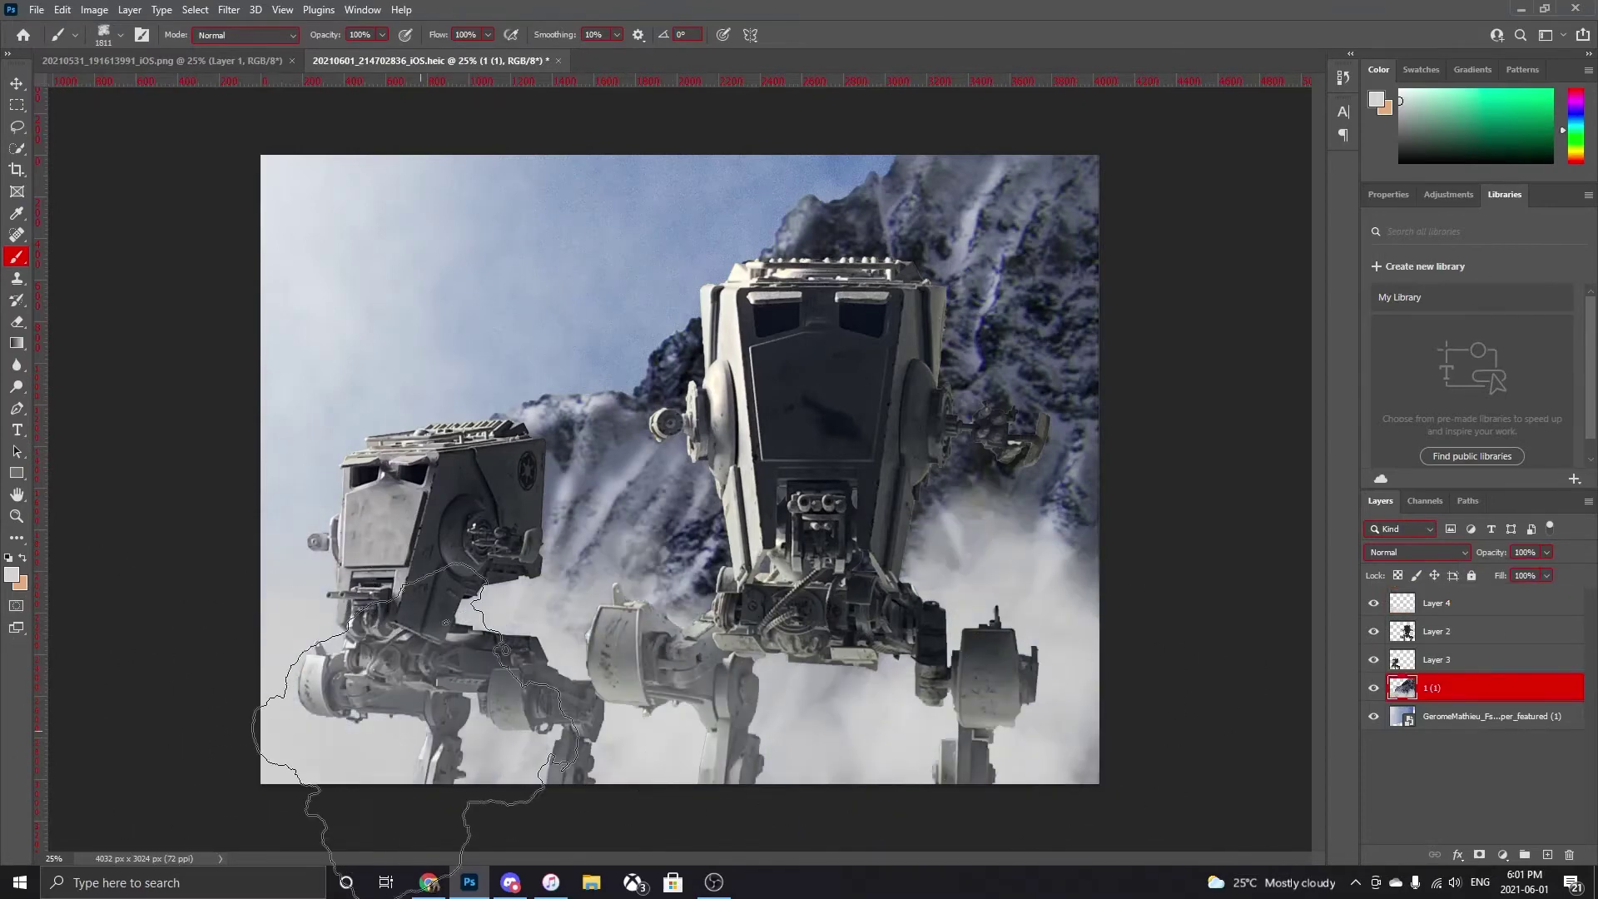
left_click(1546, 551)
left_click(1465, 661)
left_click(466, 832)
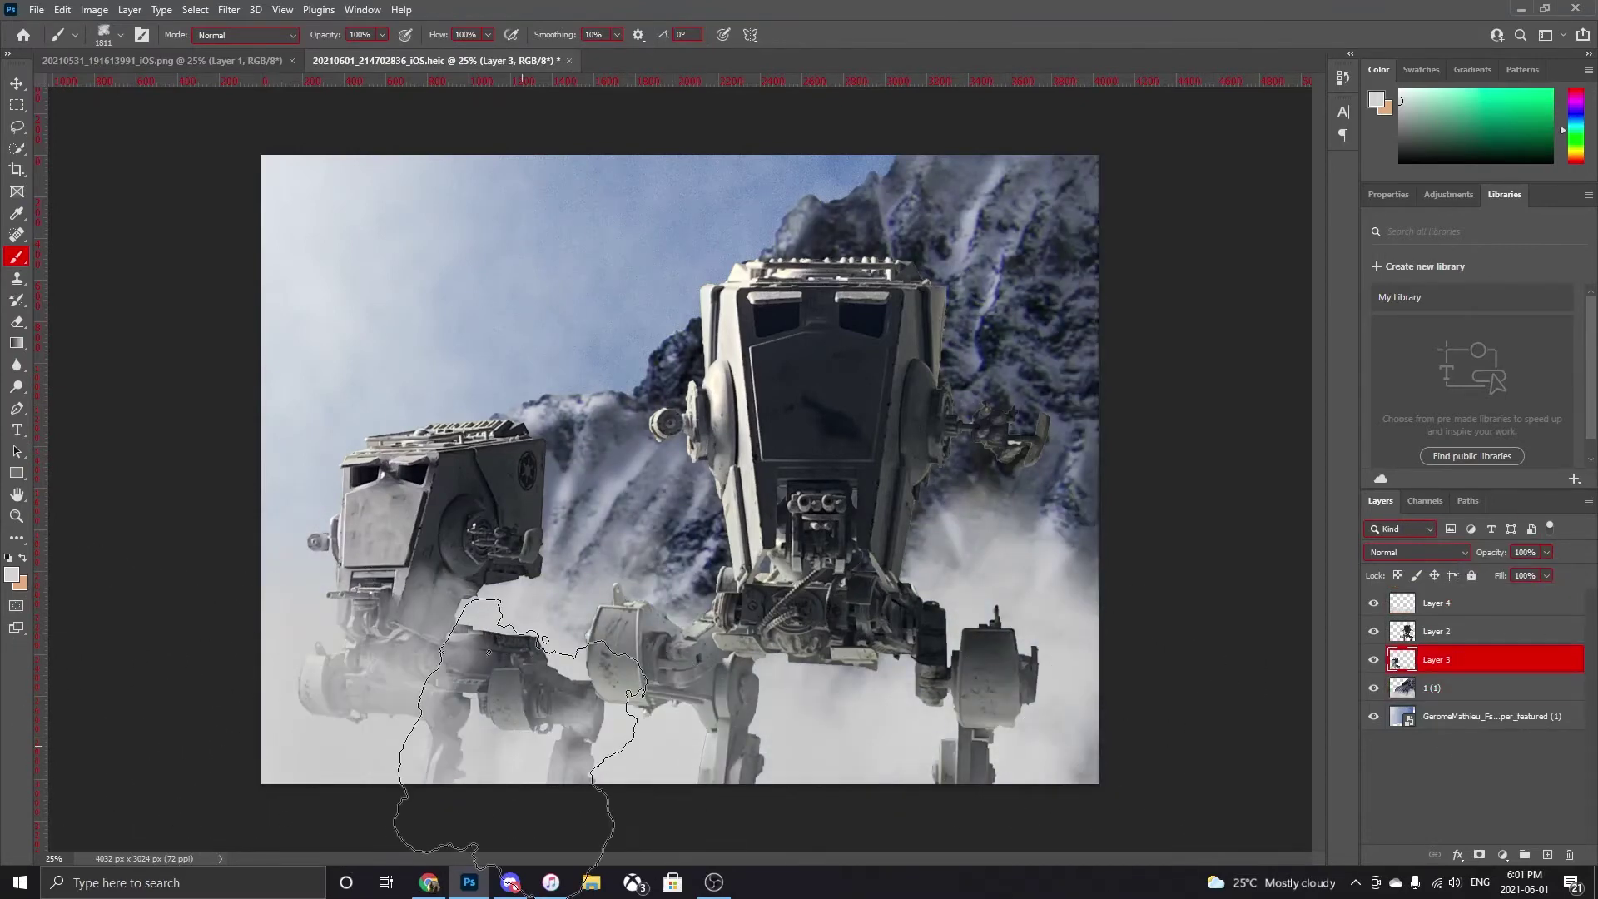
left_click(749, 832)
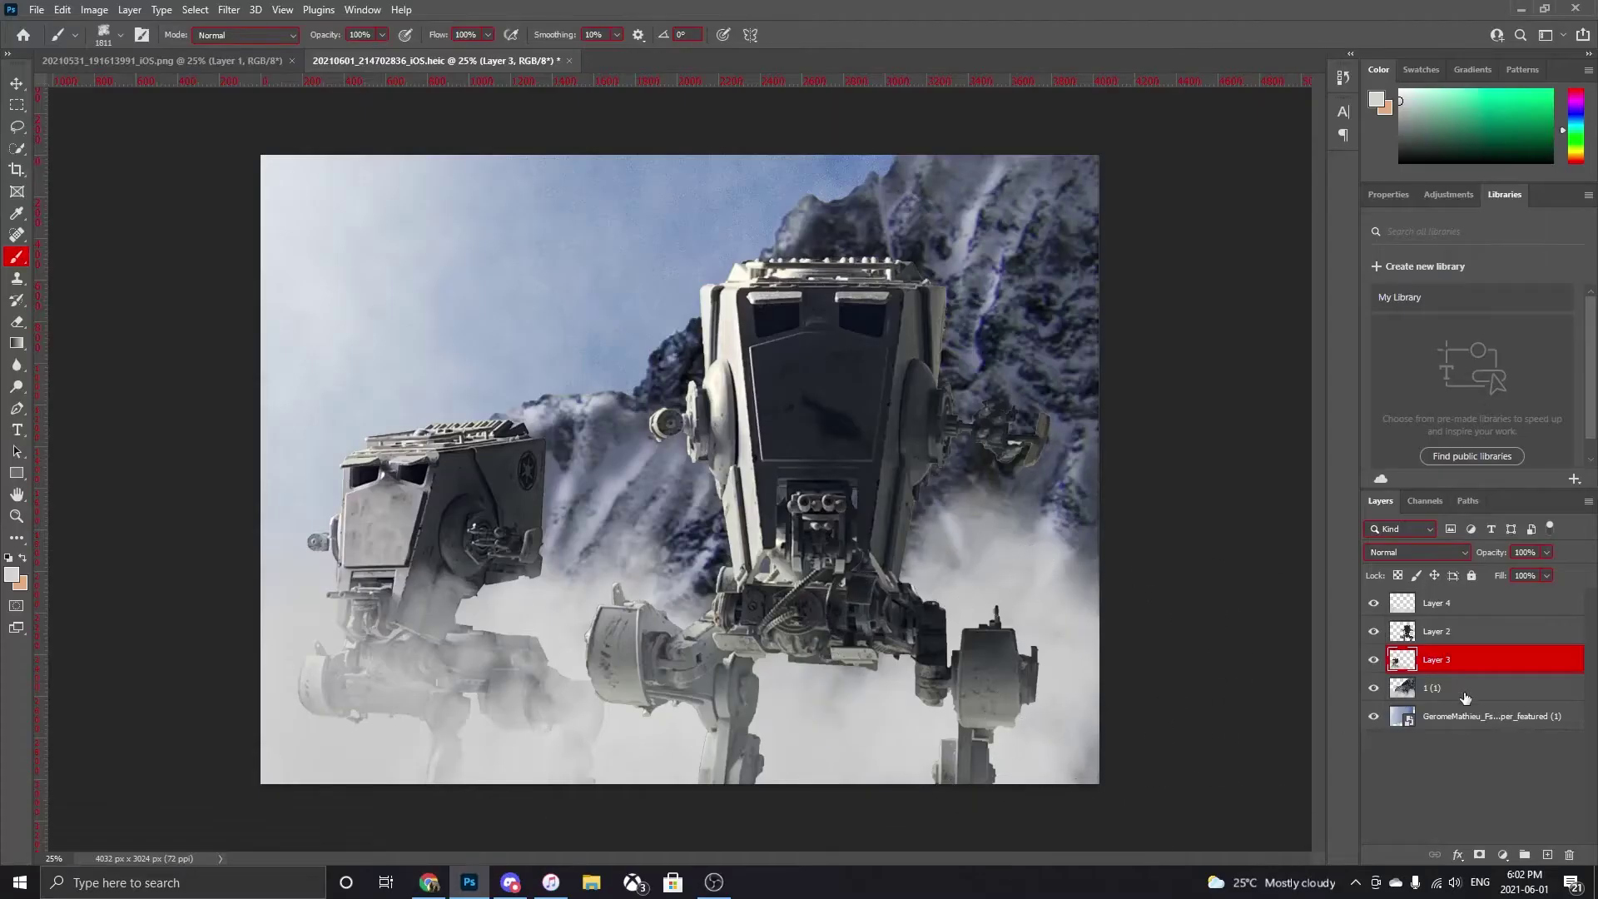
- Create Layer 5, paint fog over the right mountains, and lower its opacity to 22%
left_click(1465, 687)
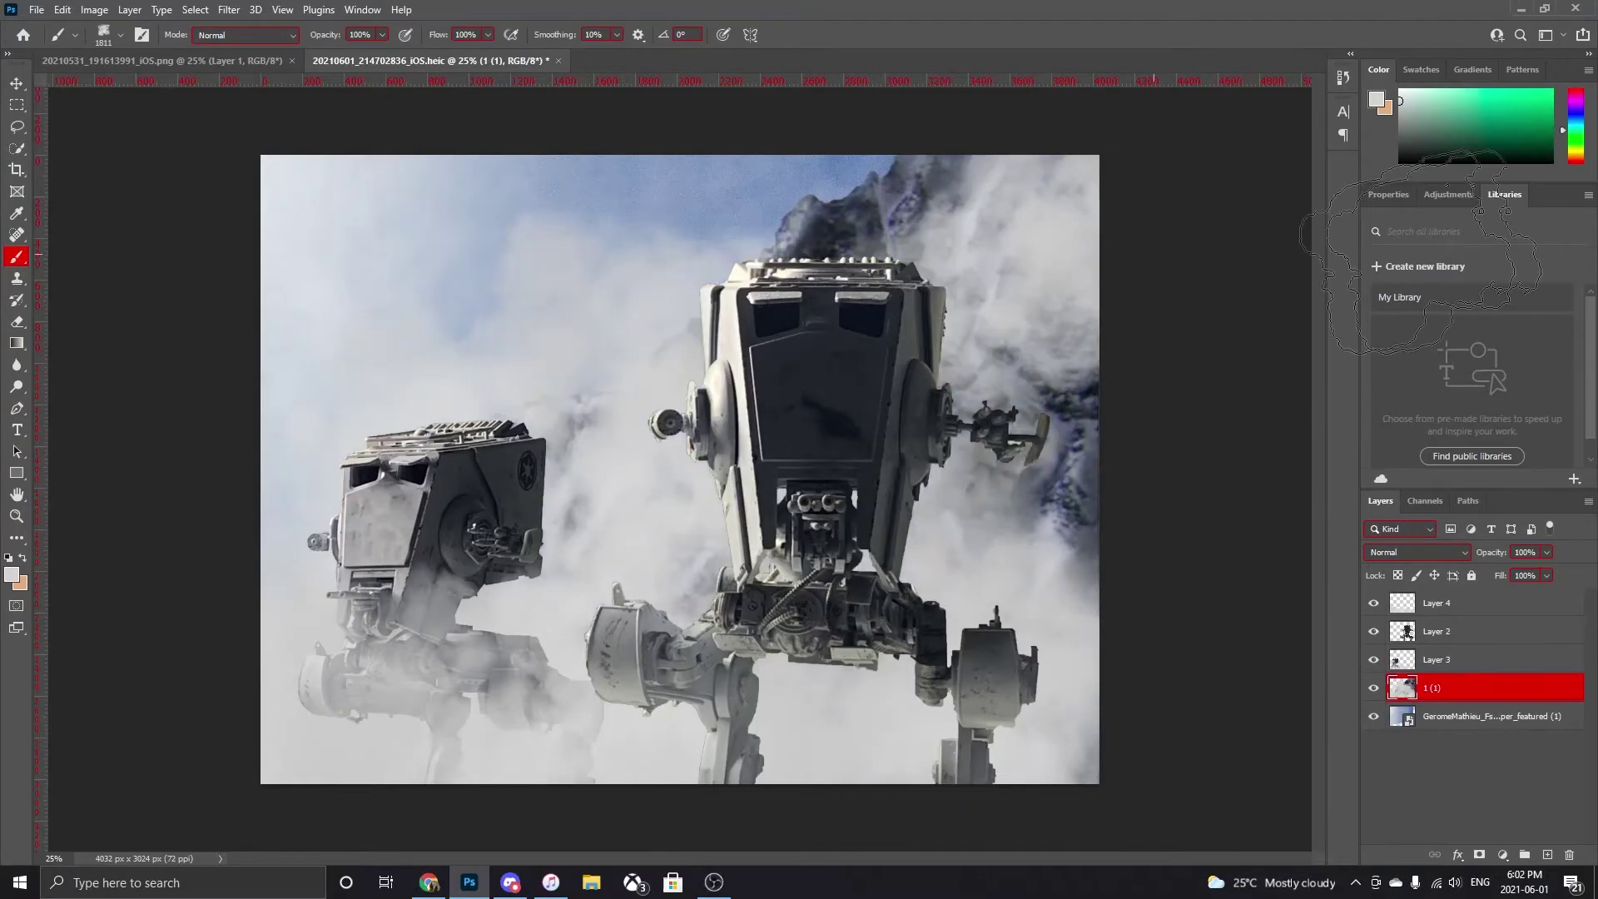
left_click(1587, 500)
left_click(1444, 248)
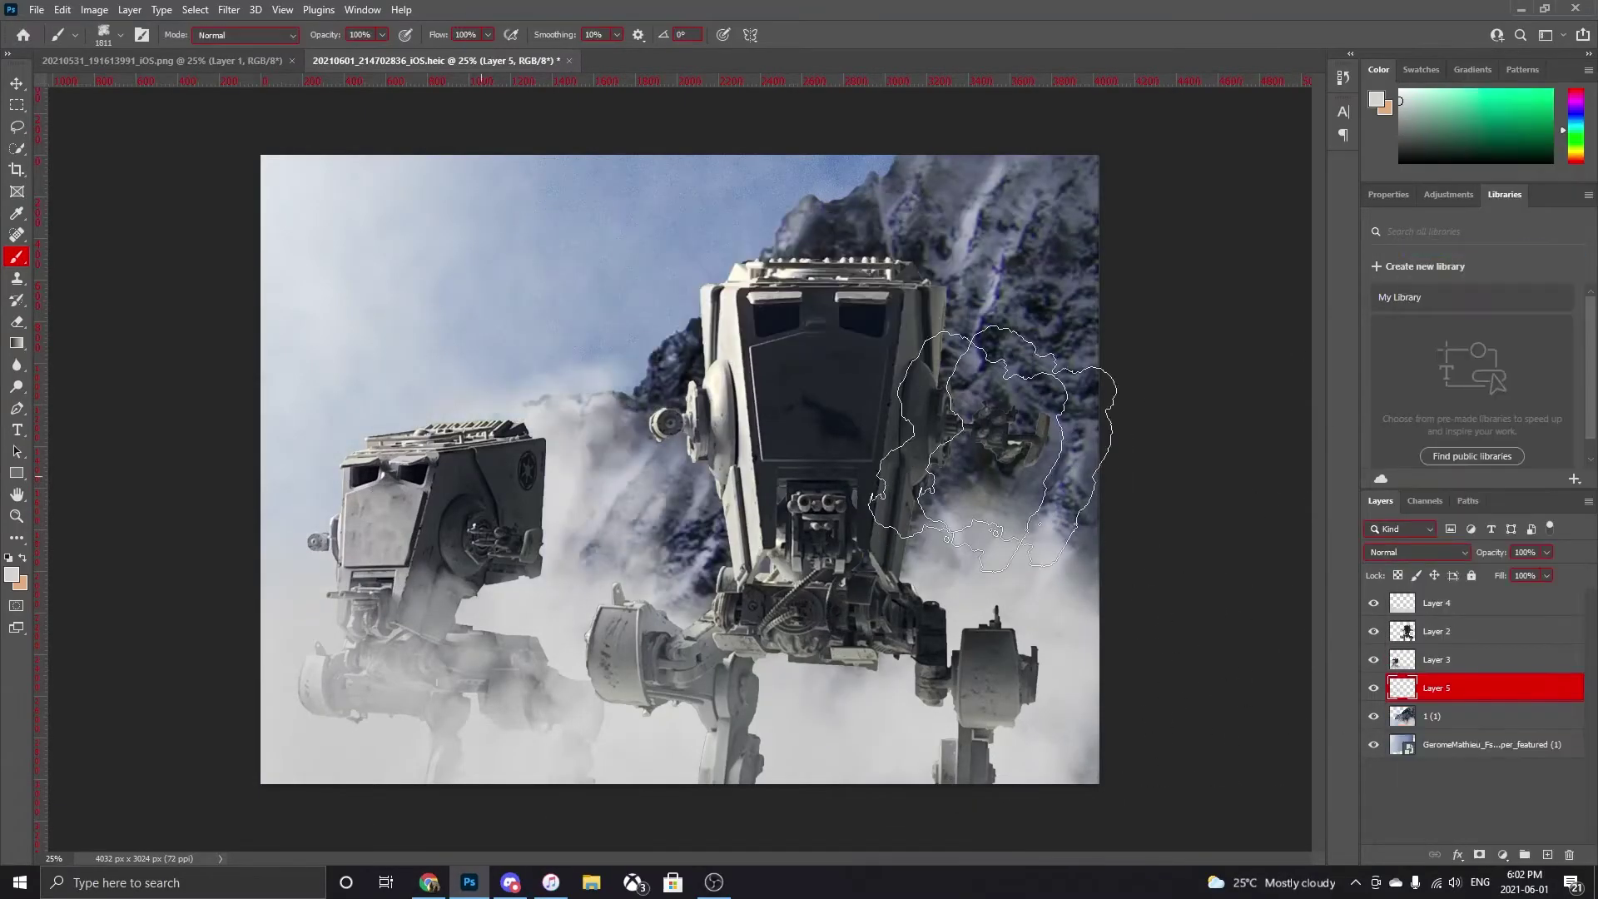
left_click_drag(832, 333, 1041, 466)
left_click(1545, 552)
mouse_move(1485, 571)
left_mouse_down()
mouse_move(1516, 572)
mouse_move(1487, 574)
left_mouse_up()
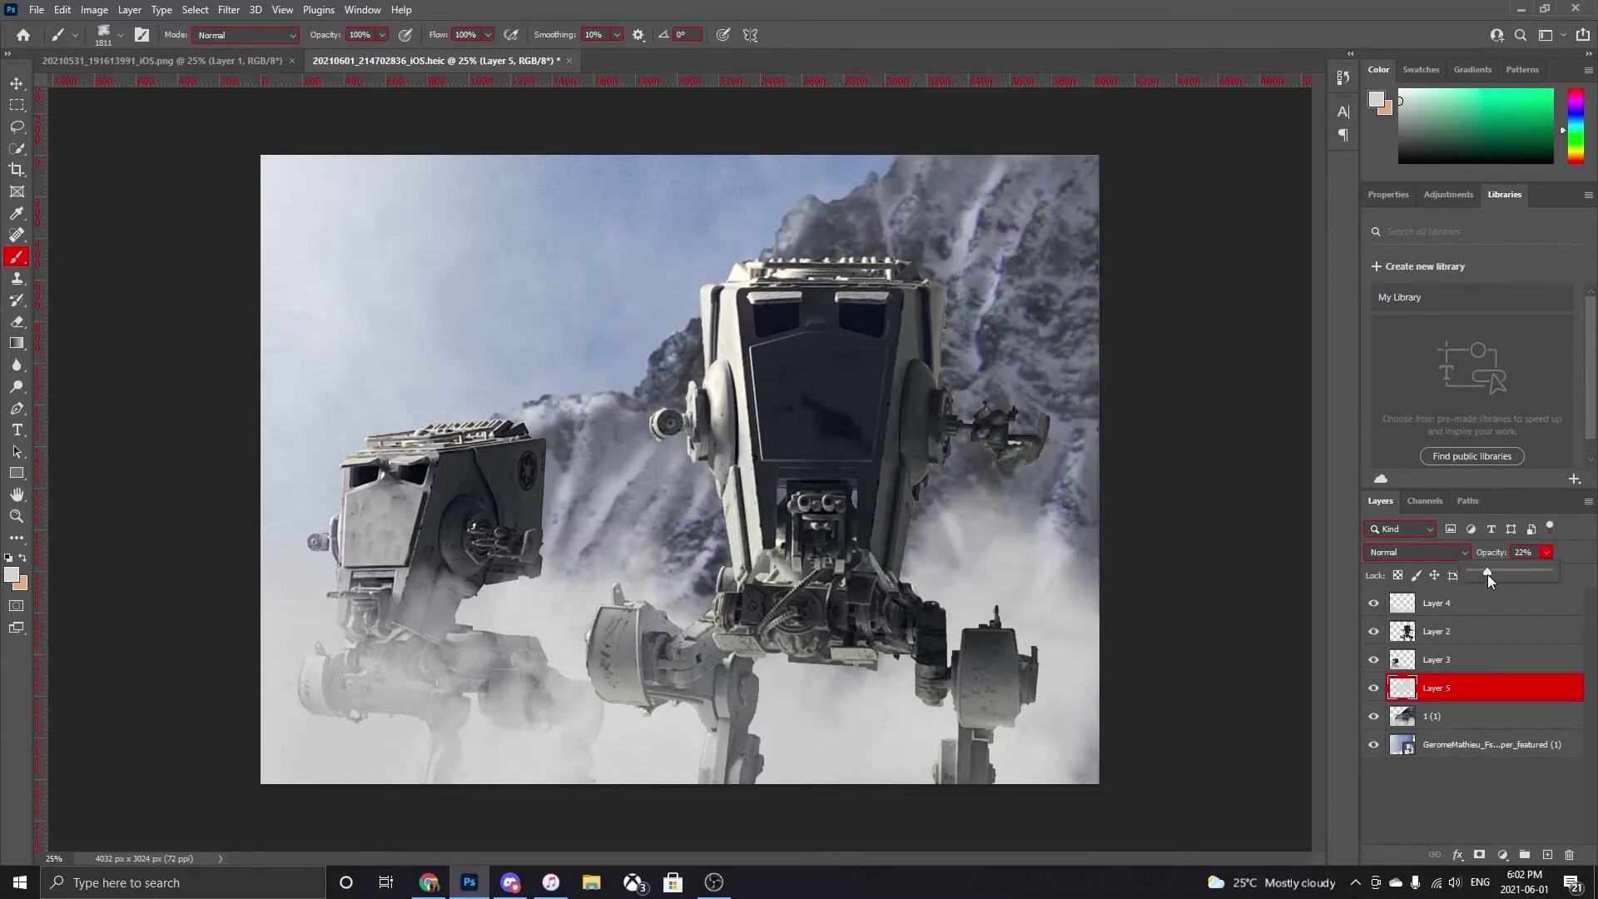
left_click(1464, 716)
left_click(94, 10)
- Brighten the mountain layer and lower its contrast with Brightness/Contrast, discarding a Curves attempt
left_click(333, 89)
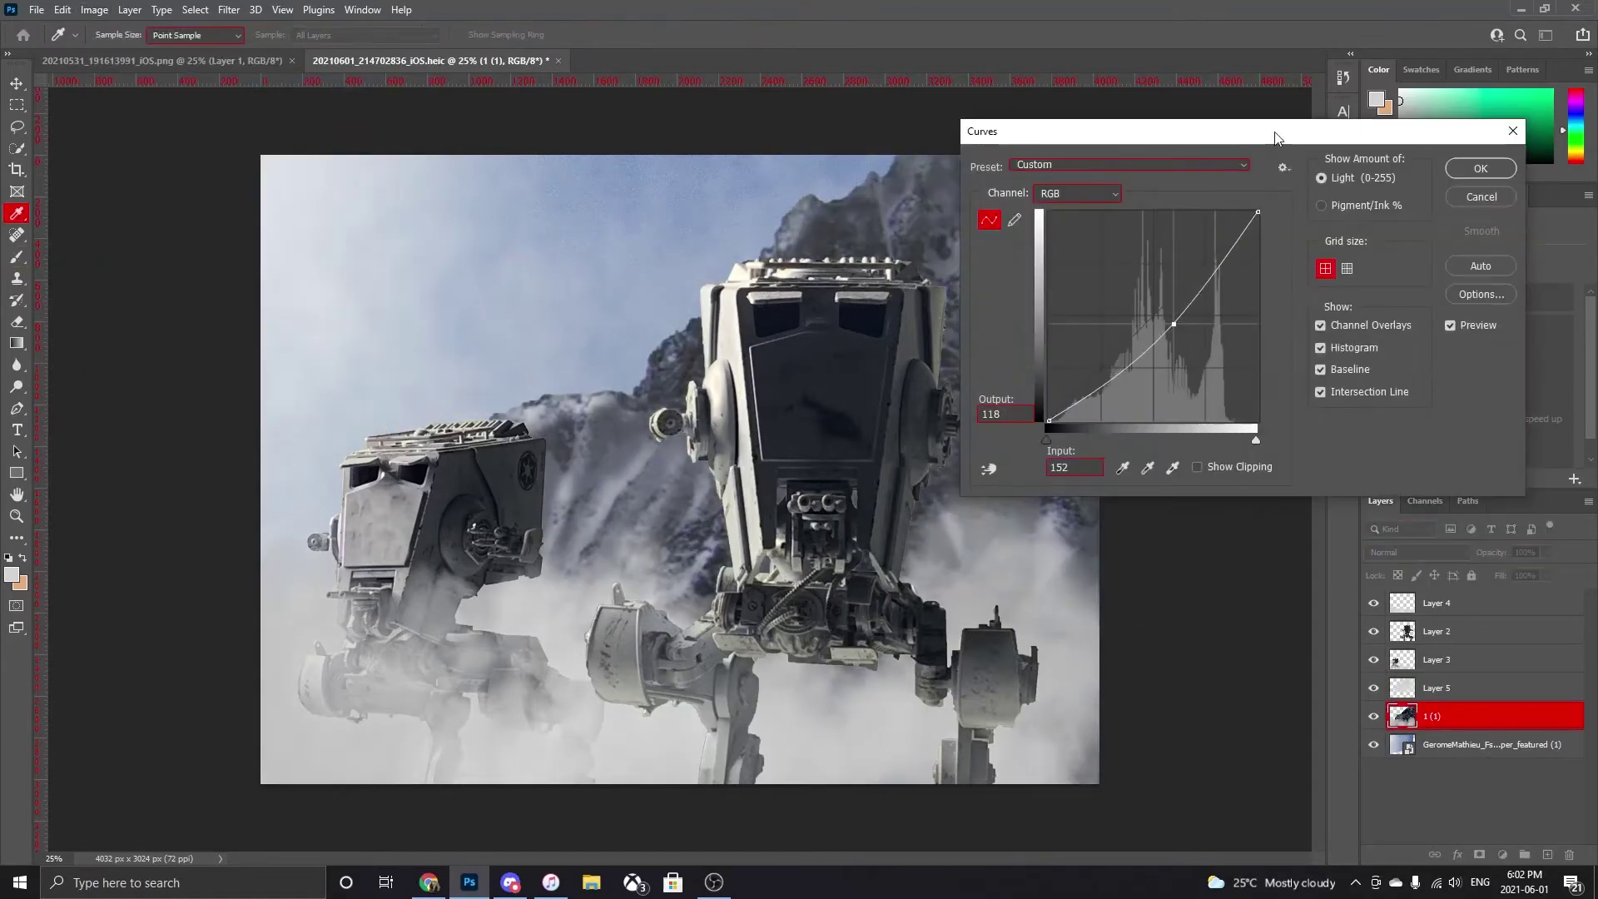
key("Escape")
left_click(94, 9)
left_click(313, 52)
mouse_move(1111, 250)
left_mouse_down()
mouse_move(1174, 251)
mouse_move(1140, 291)
left_mouse_up()
left_click(1243, 232)
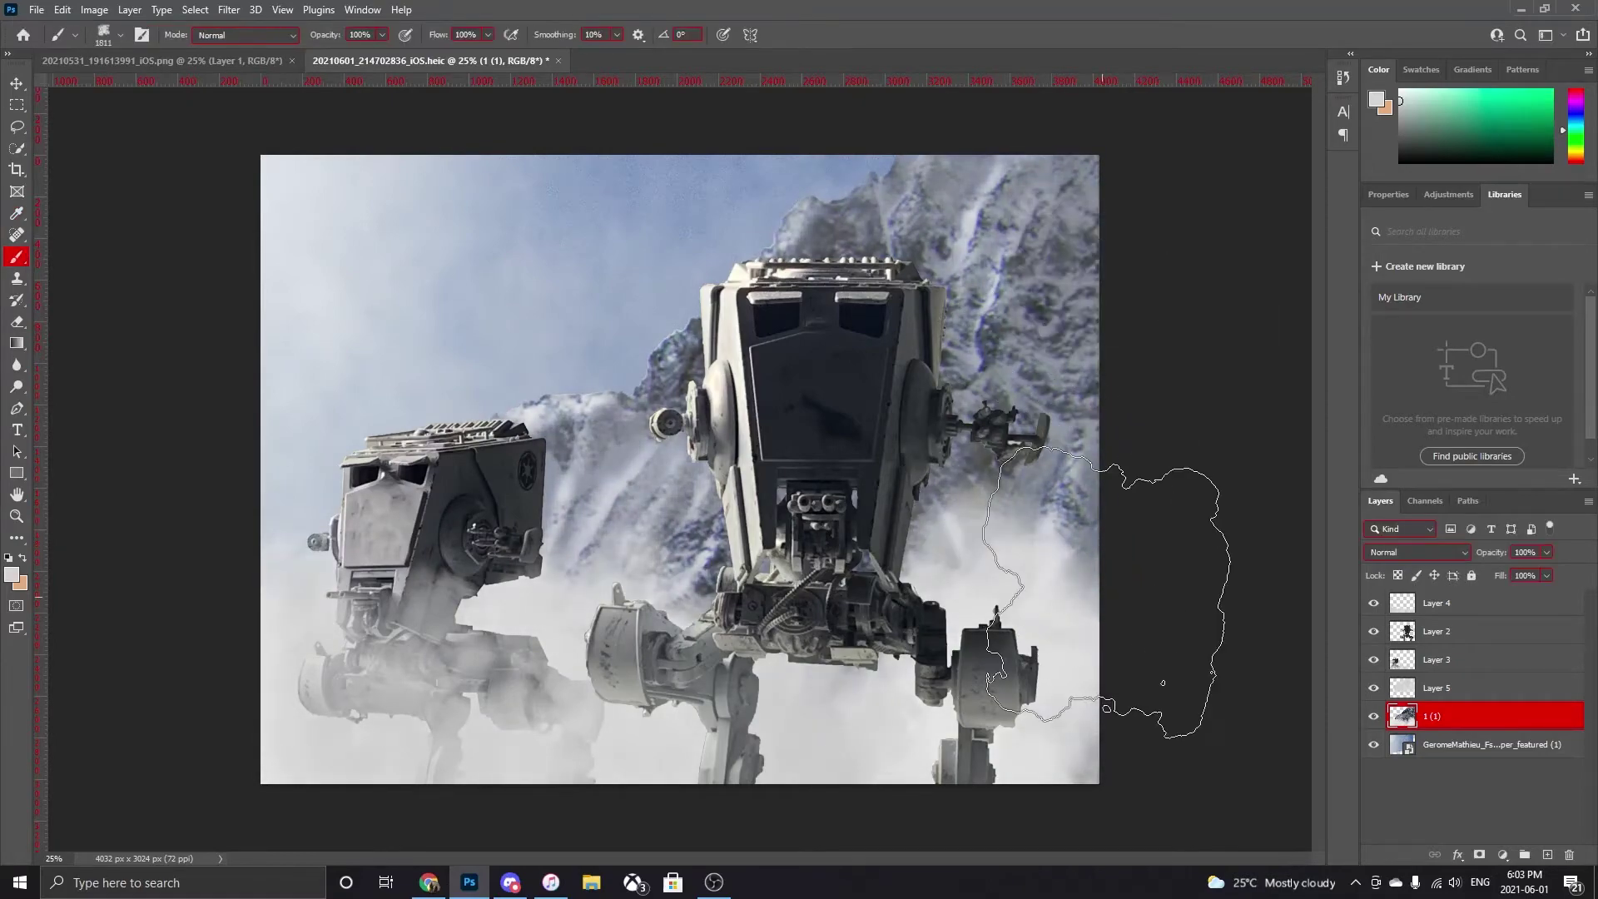
- Place the dust particles image as embedded and scale it to cover the canvas
left_click(37, 9)
left_click(75, 319)
double_click(649, 428)
left_click_drag(869, 532, 1099, 786)
key("Return")
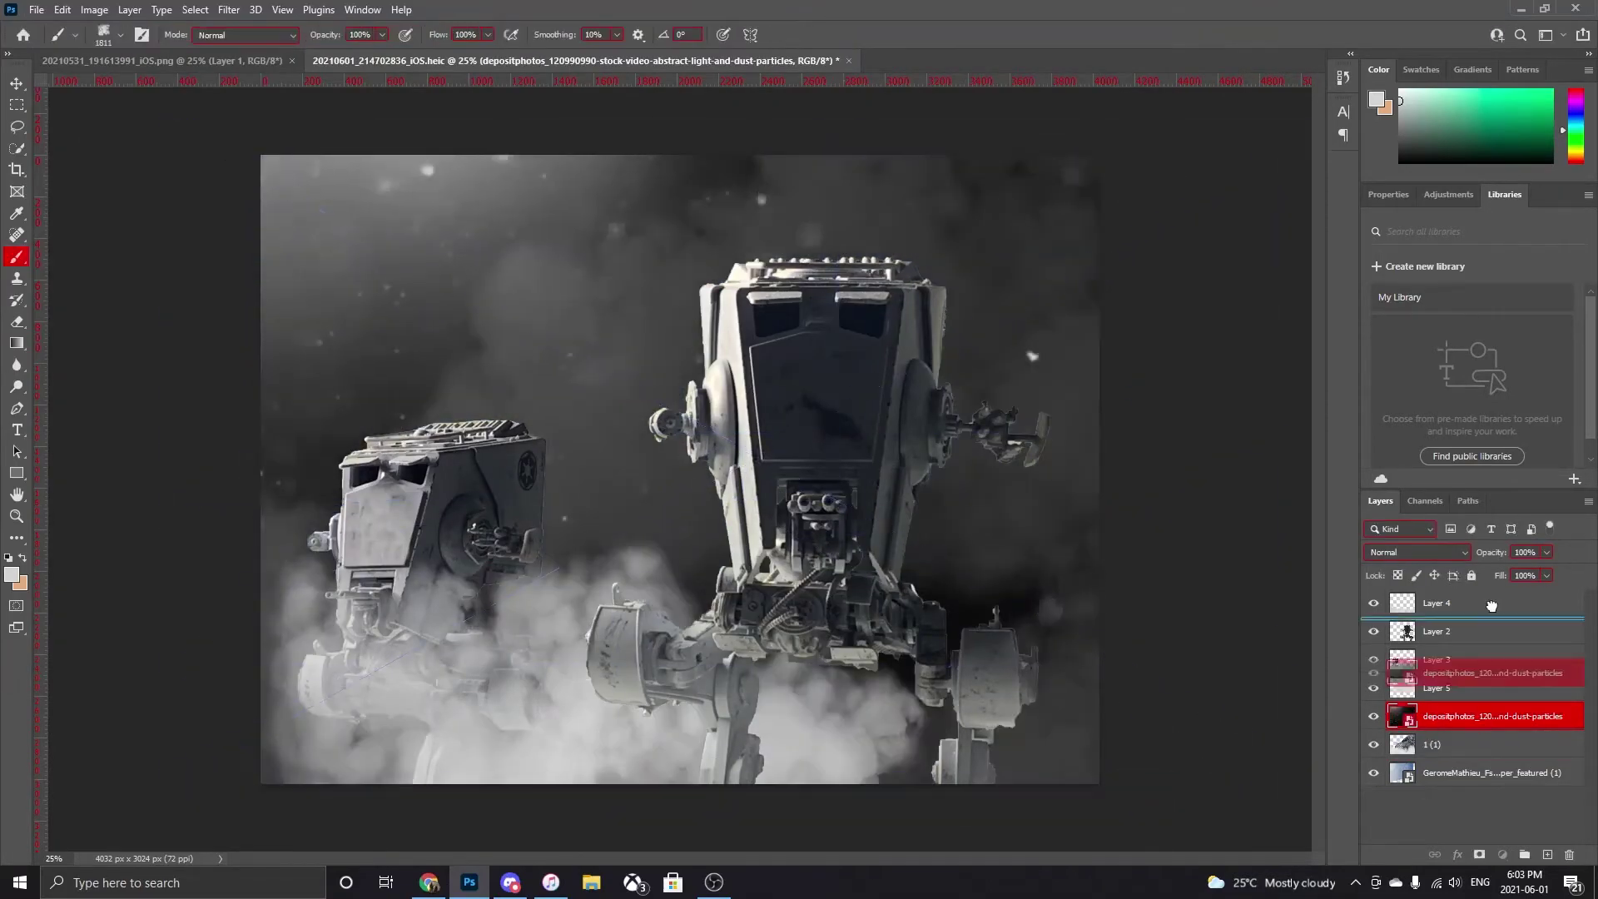
- Move the dust layer to the top and set it to Screen blend
left_click_drag(1473, 716, 1473, 603)
key("alt+shift+s")
key("ctrl+t")
key("Return")
key("b")
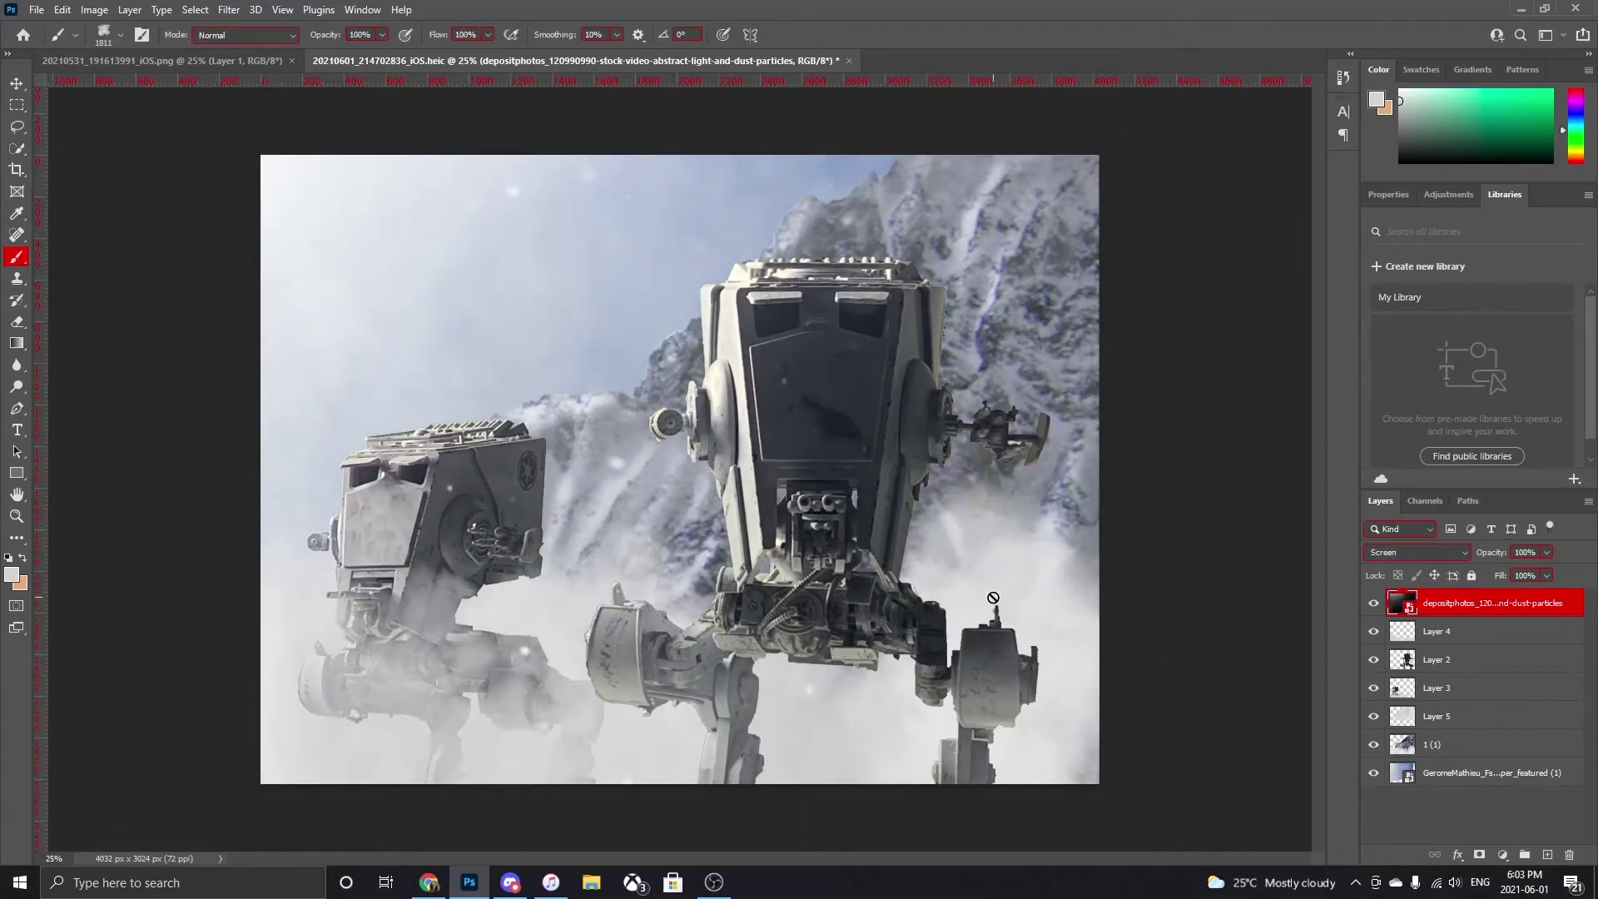
- Adjust the brightness and contrast of the mountain layer 1 (1)
left_click(1432, 744)
left_click(94, 9)
left_click(285, 53)
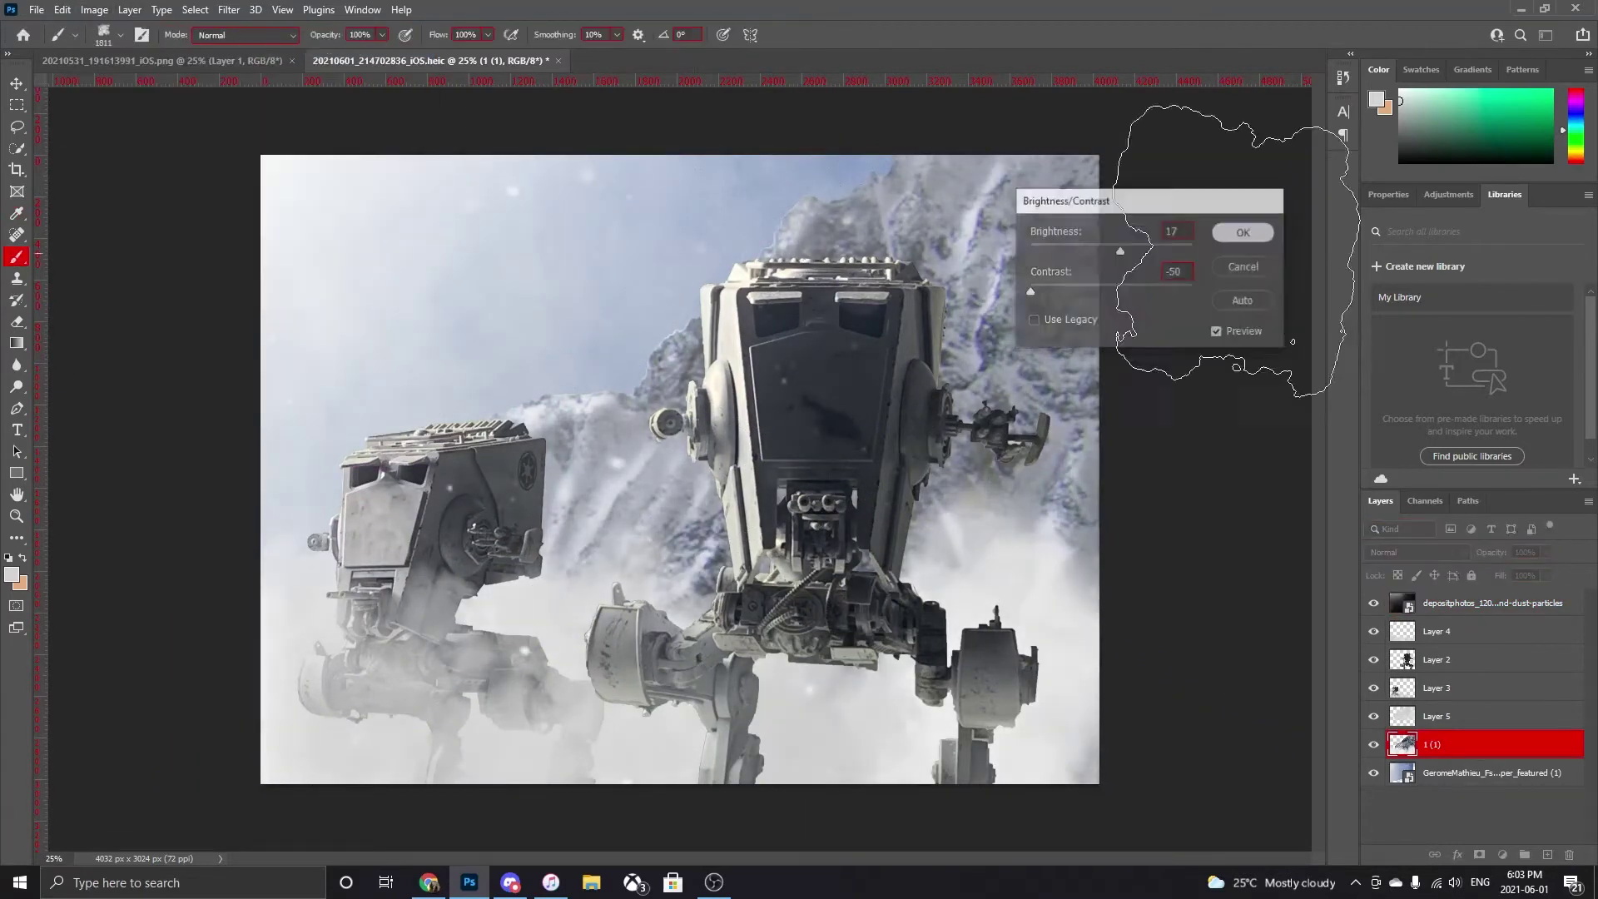
left_click(1243, 232)
- Apply a Gaussian Blur to the 1 (1) fog layer
left_click(229, 9)
left_click(470, 286)
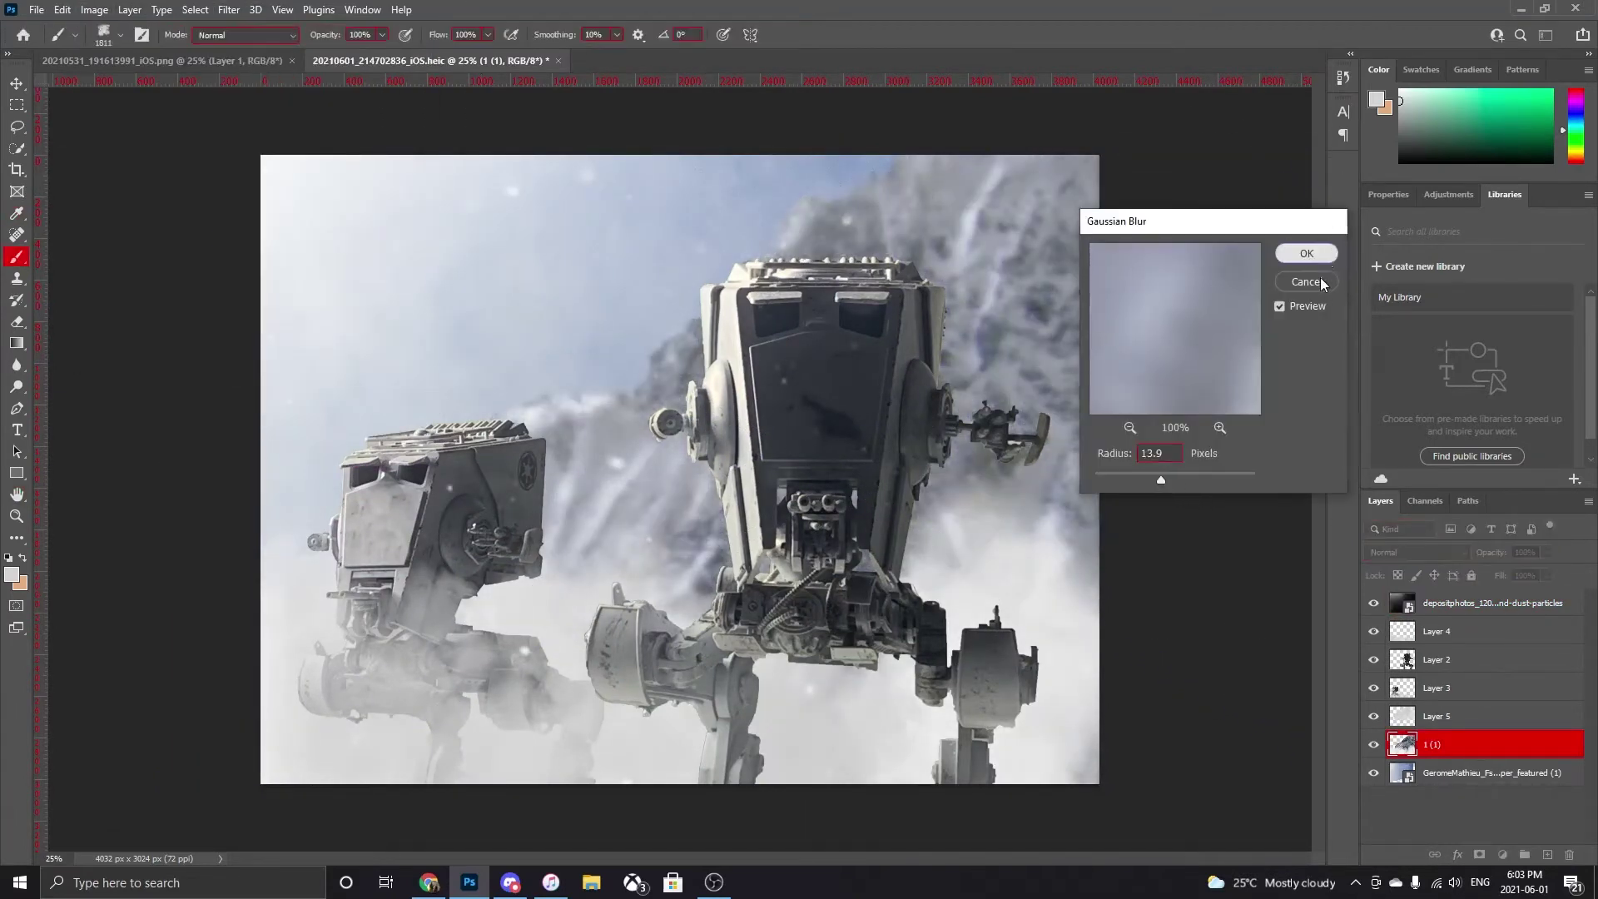
left_click(1306, 253)
- Apply a Gaussian Blur of about 5 px radius to Layer 3
left_click(1436, 688)
left_click(229, 9)
left_click(470, 286)
left_click_drag(1153, 480, 1138, 481)
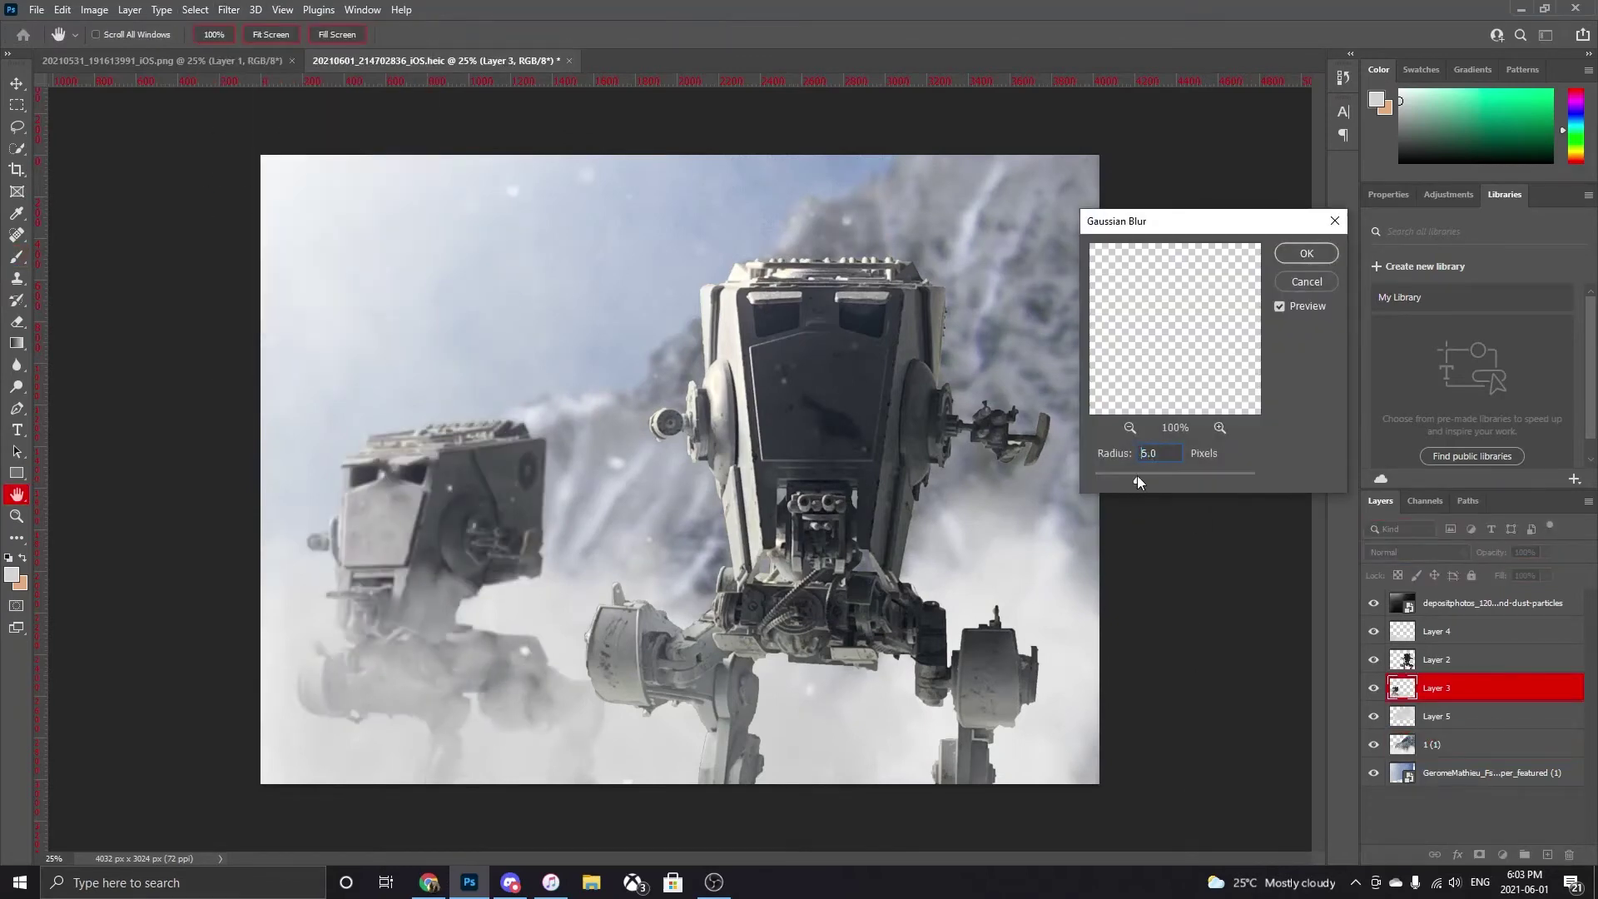
left_click(1305, 253)
- Begin placing another embedded particle image into the document
key("b")
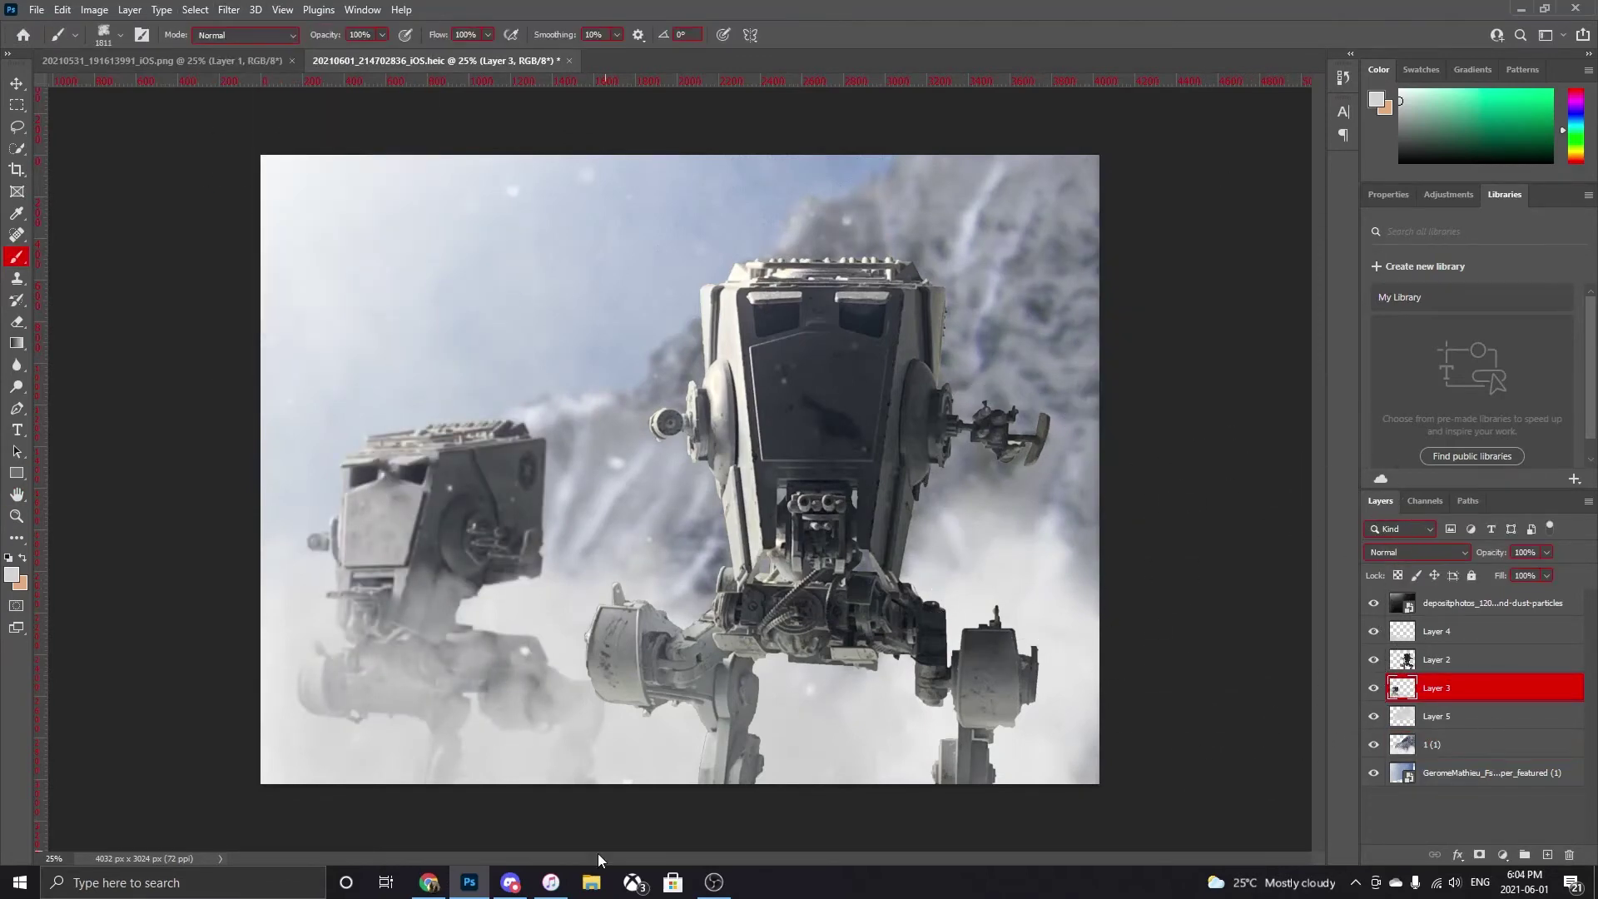
left_click(428, 883)
left_click(428, 882)
left_click(37, 10)
- Place the snow particles image, set it to Screen blend at 60% opacity
left_click(75, 373)
double_click(462, 271)
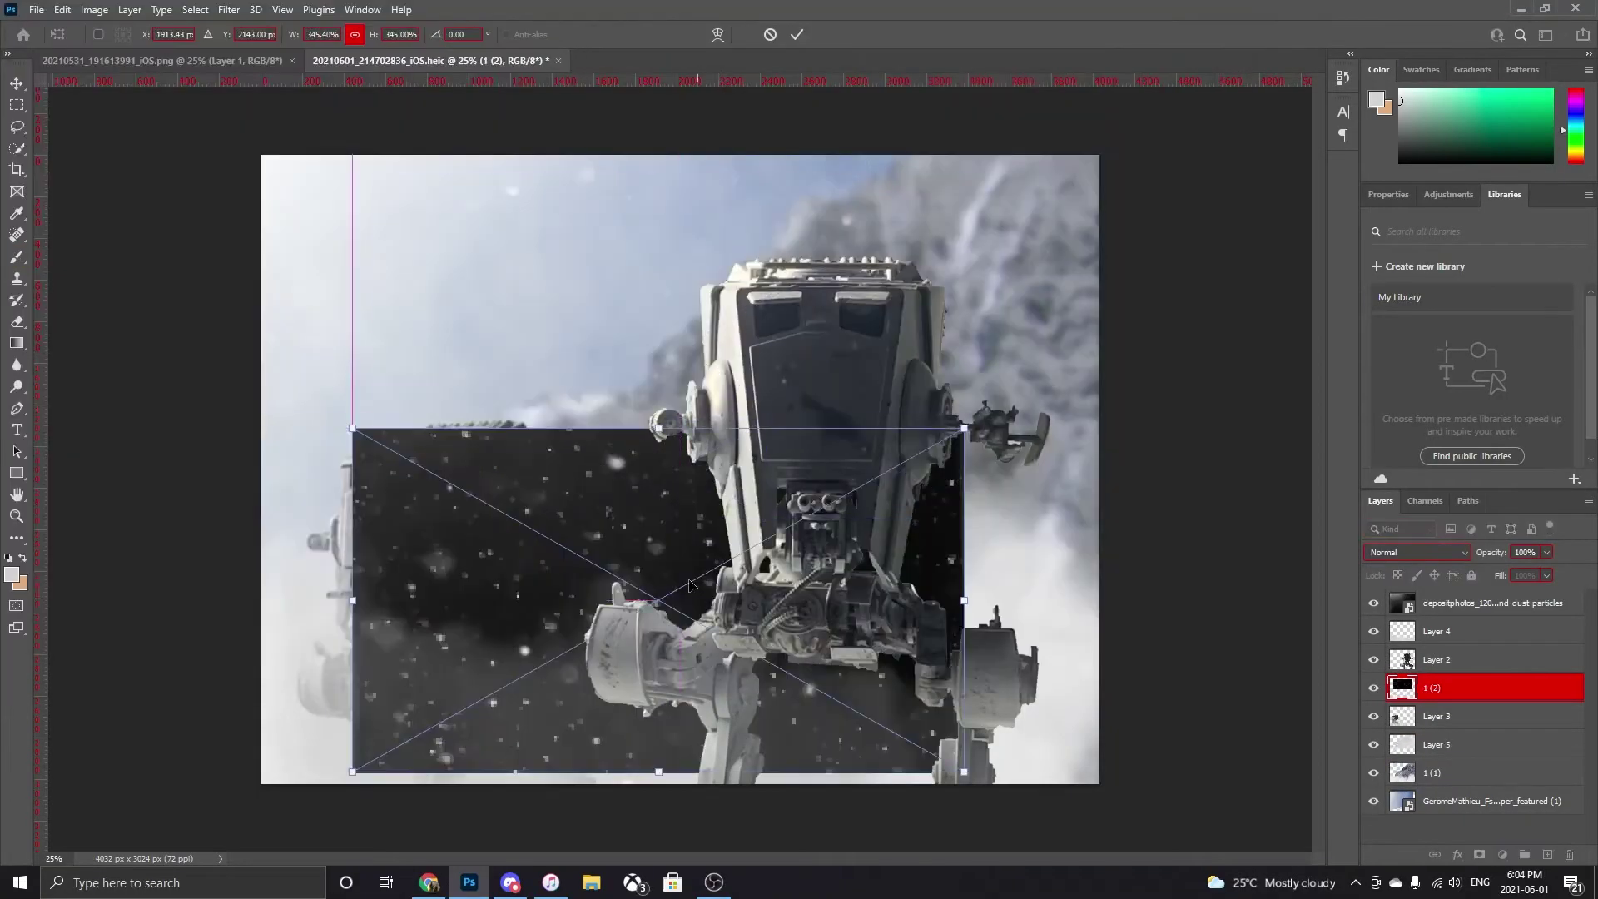
key("Return")
key("shift+alt+s")
left_click_drag(1546, 552, 1516, 574)
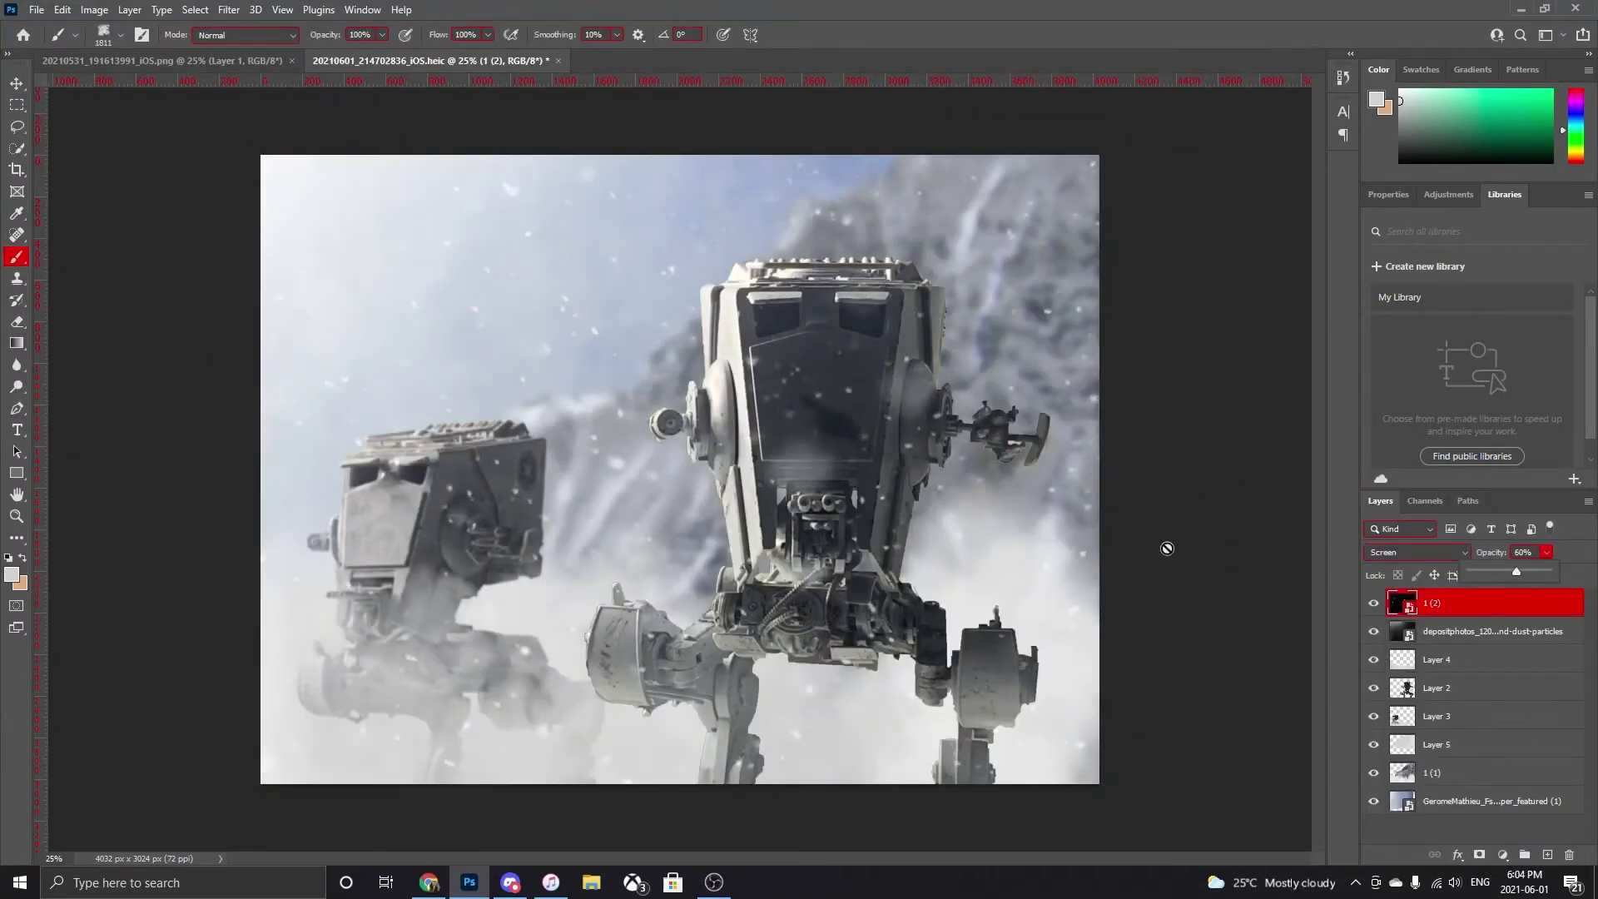
- Lower Layer 4's opacity to 26%, then select the 1 (1) fog layer
left_click(1464, 659)
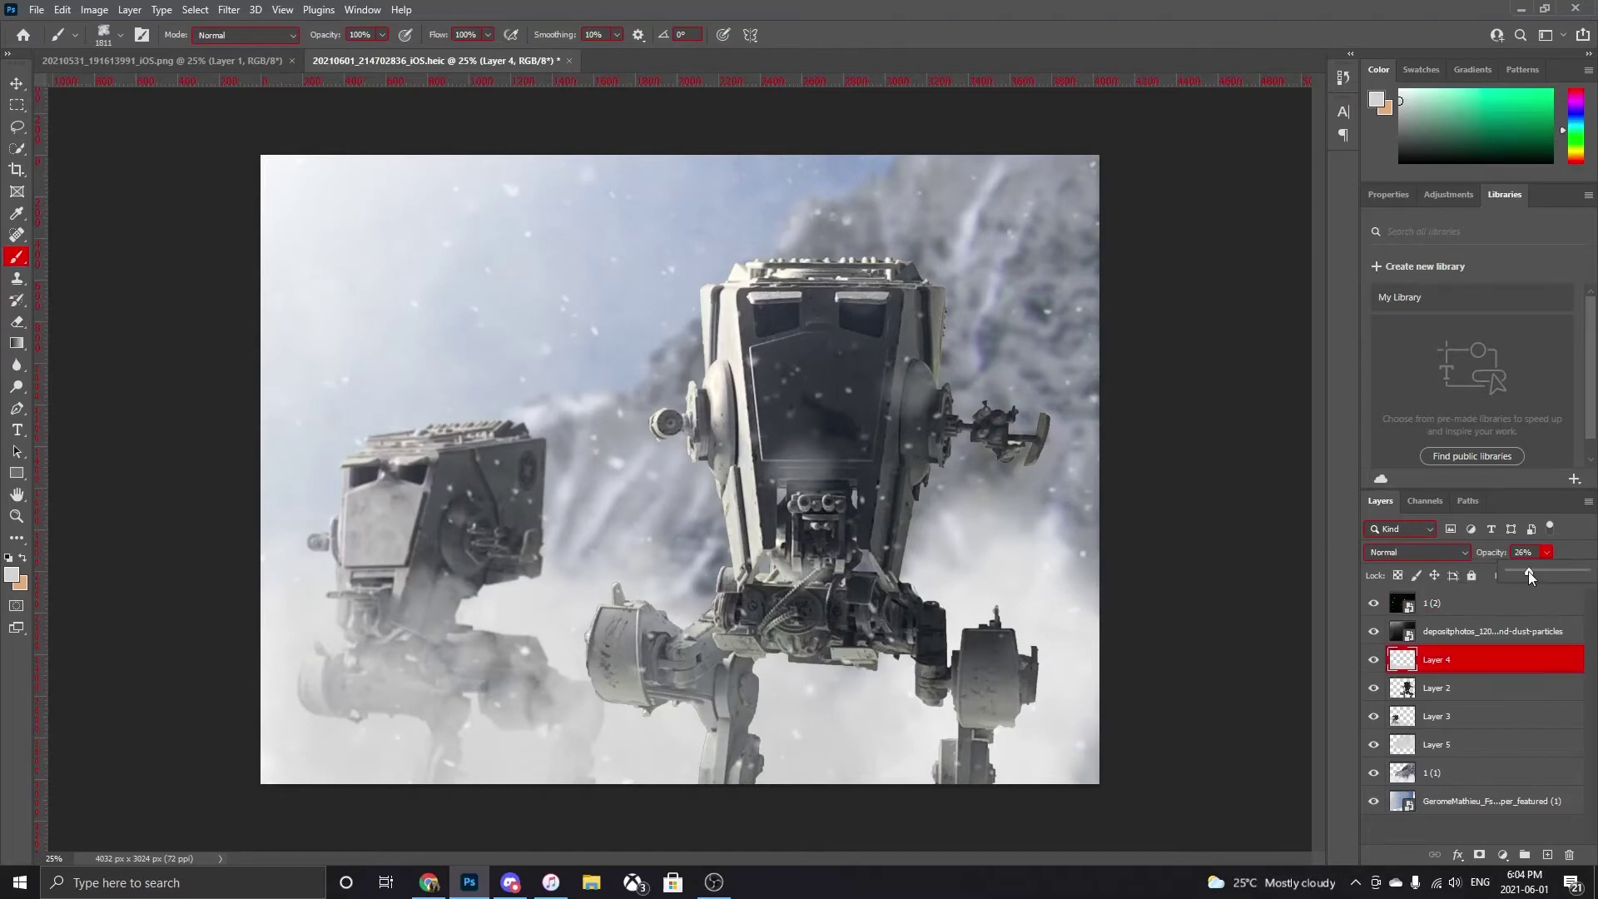
left_click_drag(1528, 574, 1540, 571)
key("alt+comma")
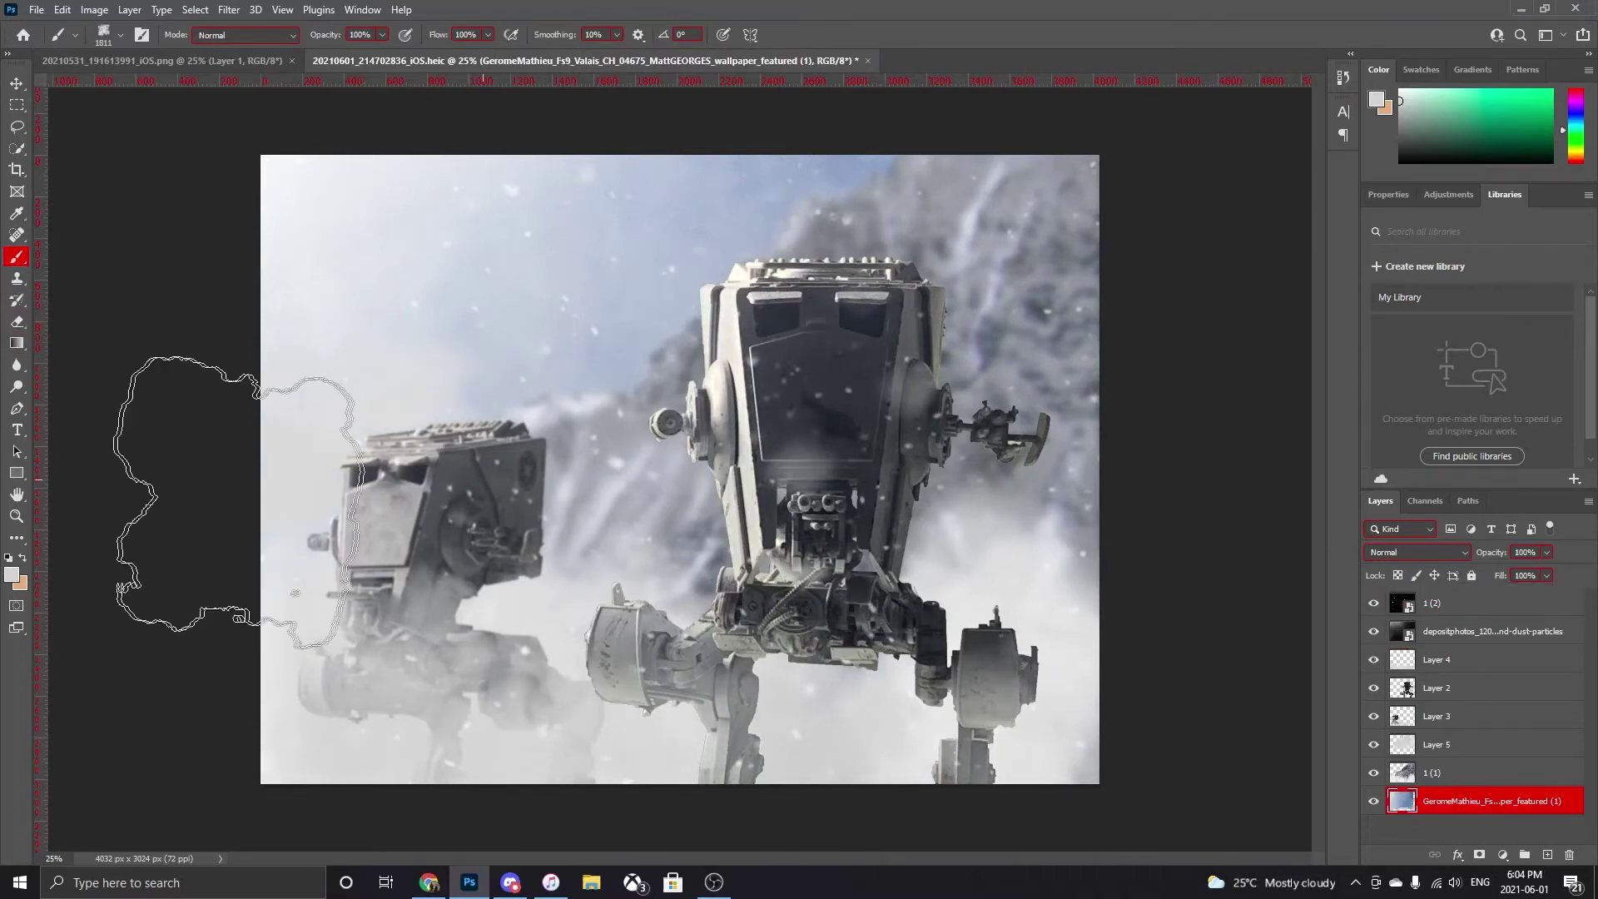
key("alt+bracketright")
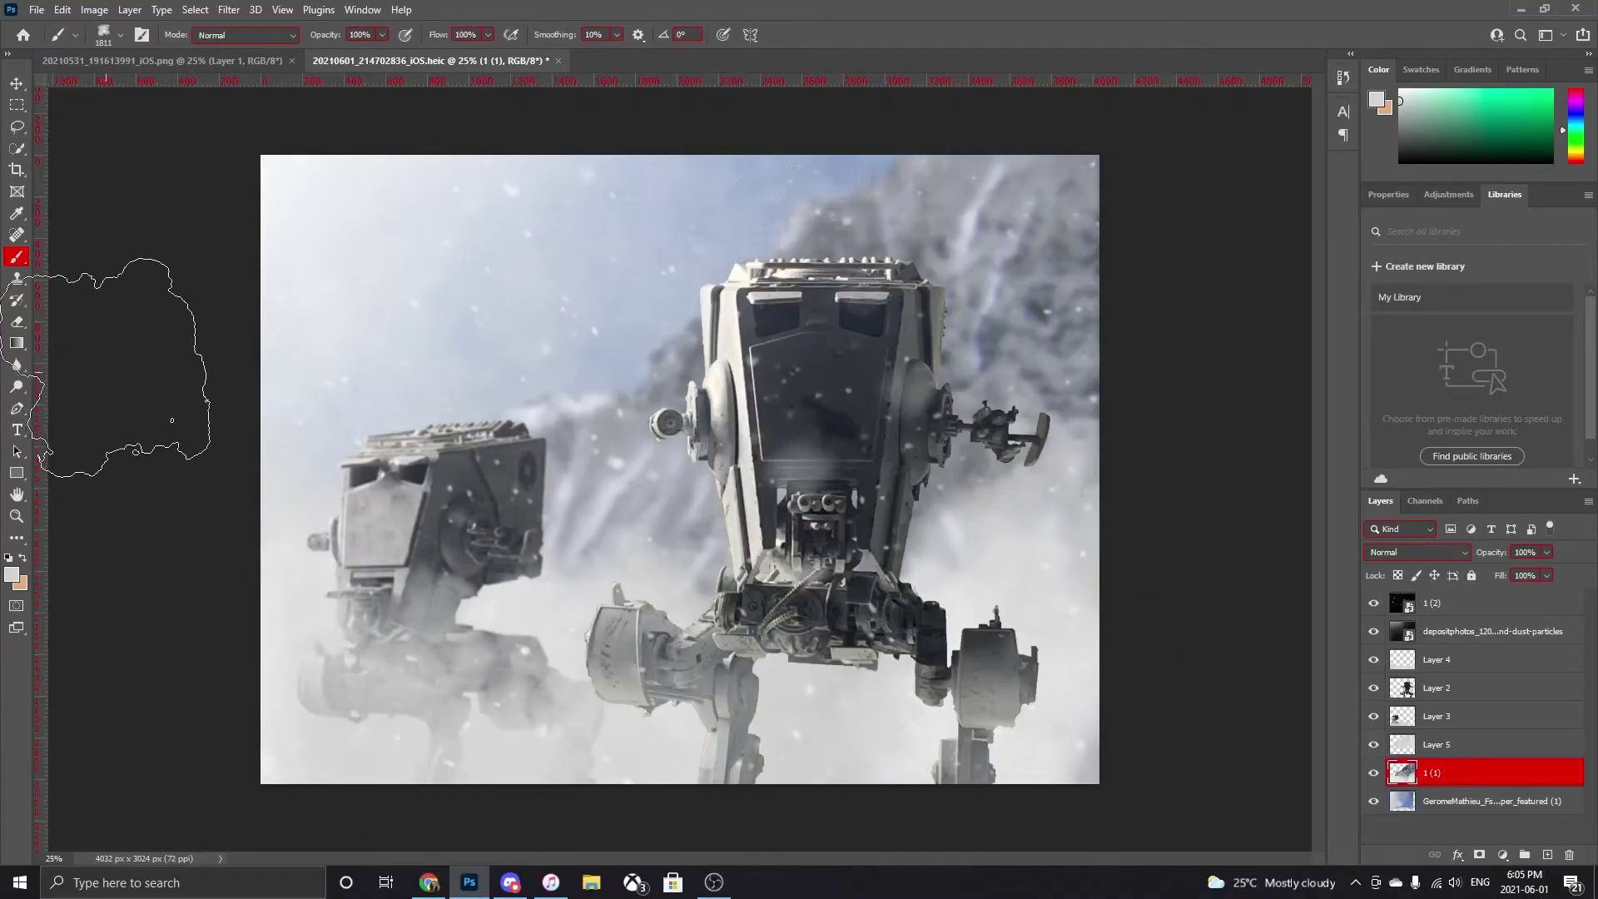
- Burn and dodge the mountains on layer 1 (1) with a 464 px brush
key("o")
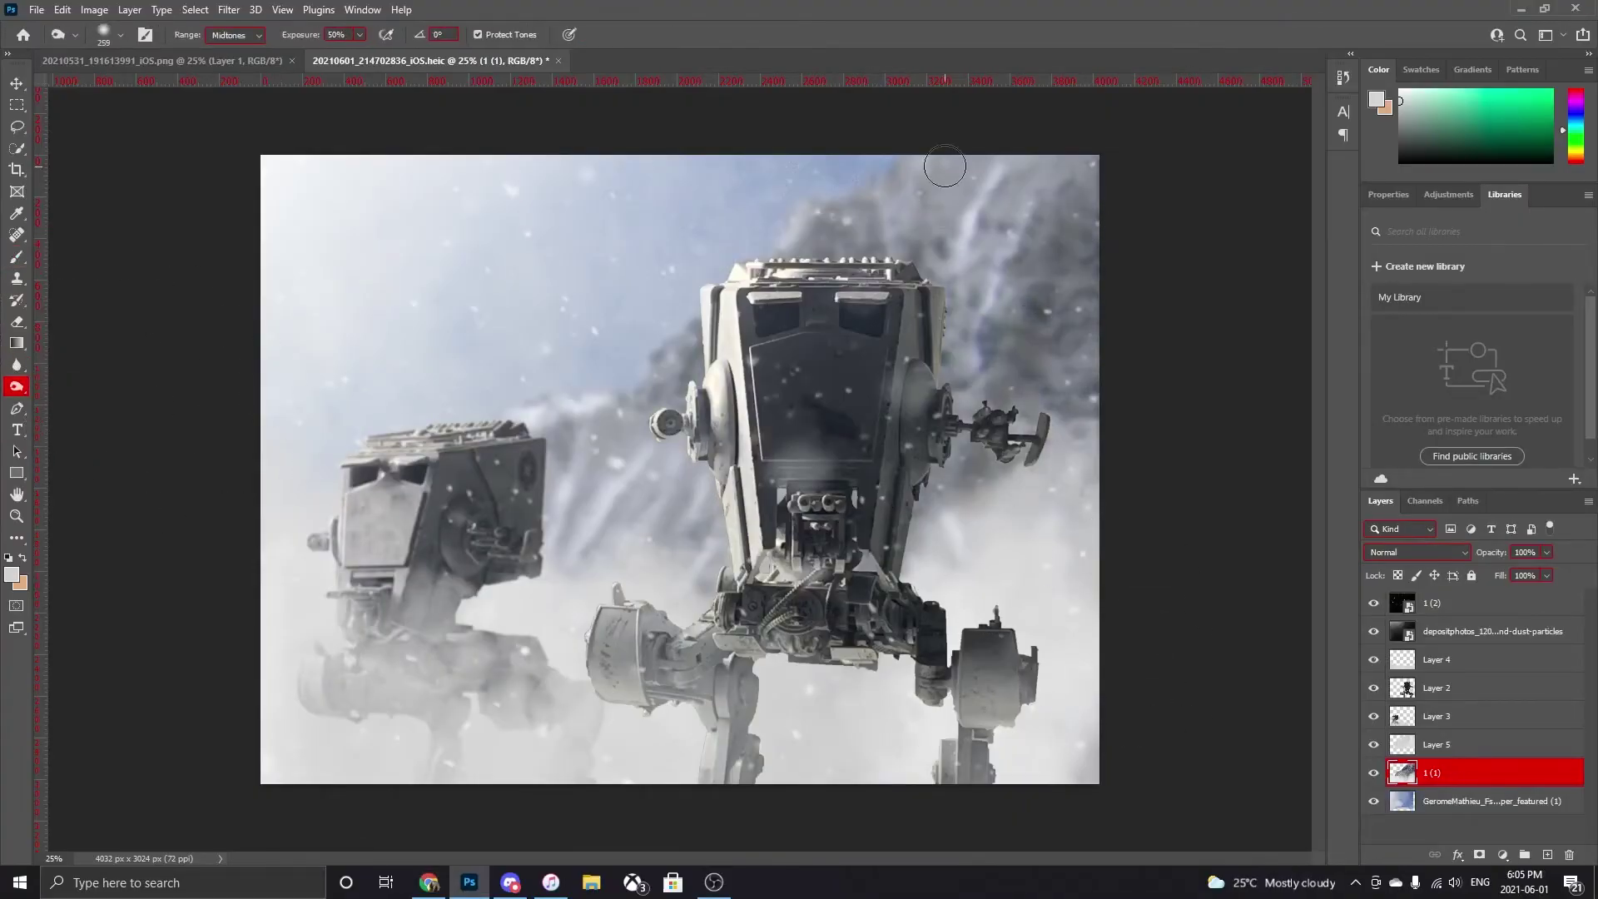
right_click(16, 388)
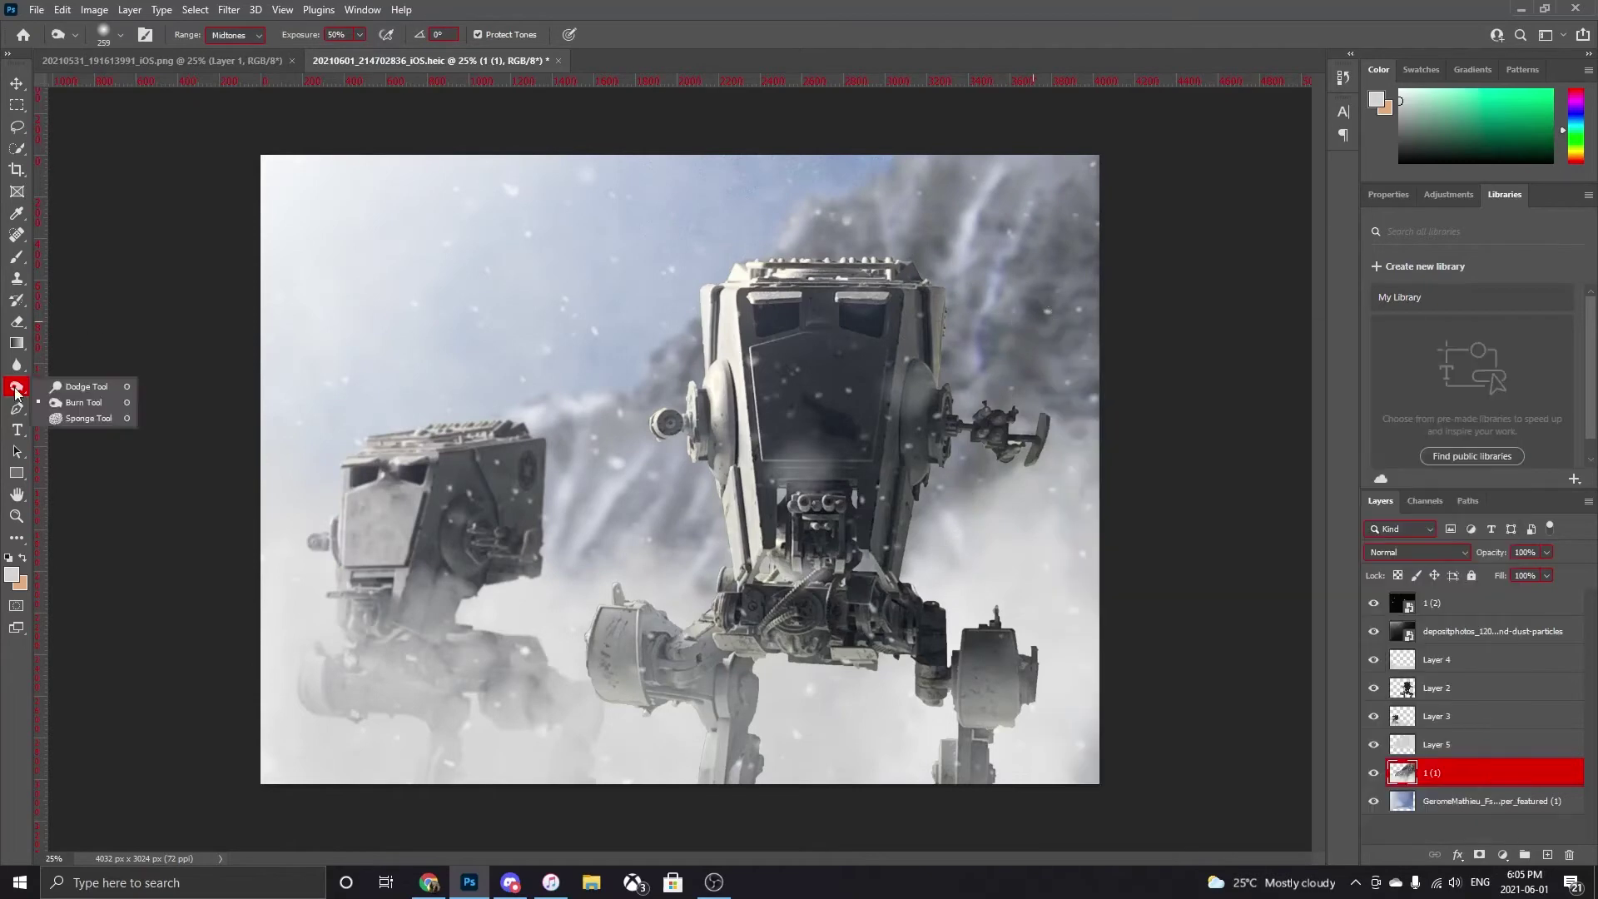
left_click(86, 387)
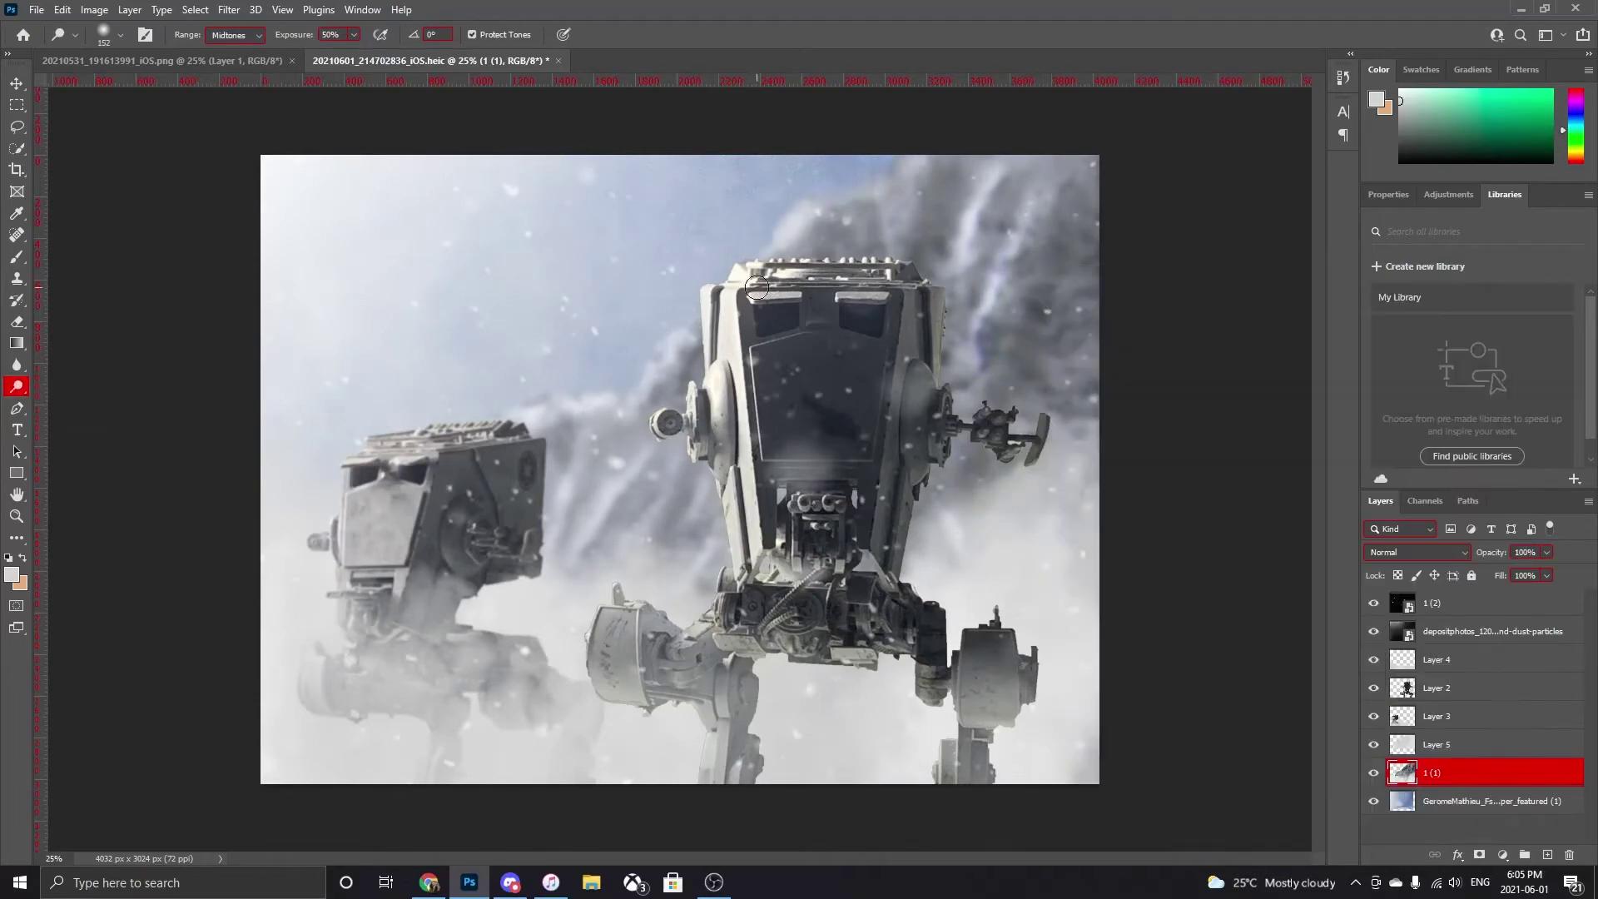
right_click(815, 341)
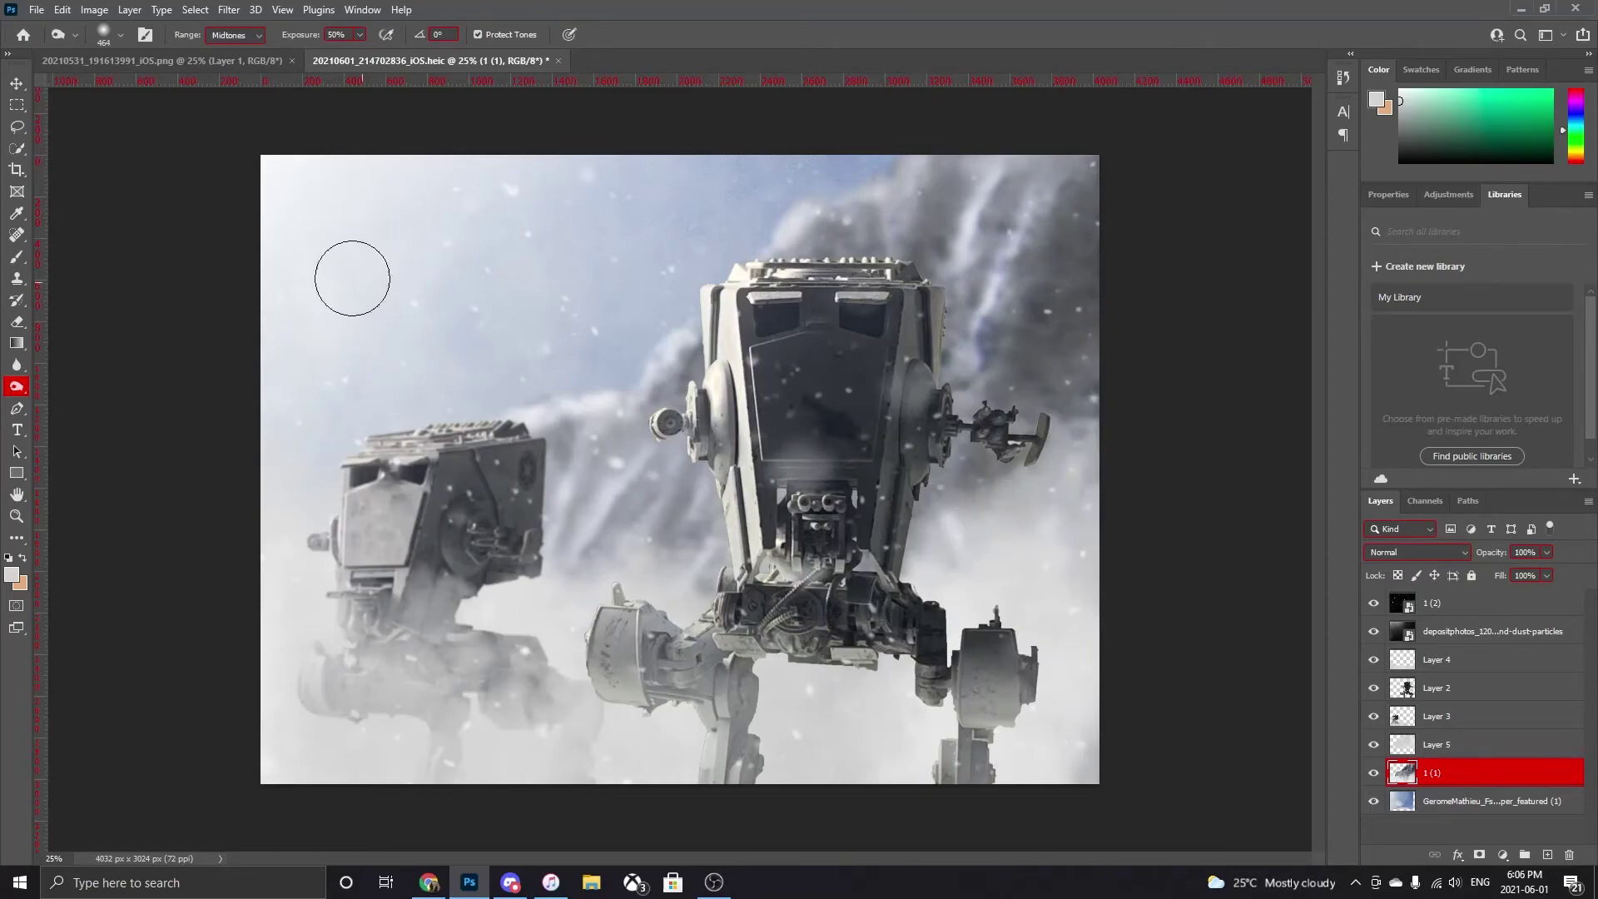
left_click(441, 885)
key("b")
left_click(1490, 800)
key("bracketright")
key("bracketright")
key("bracketright")
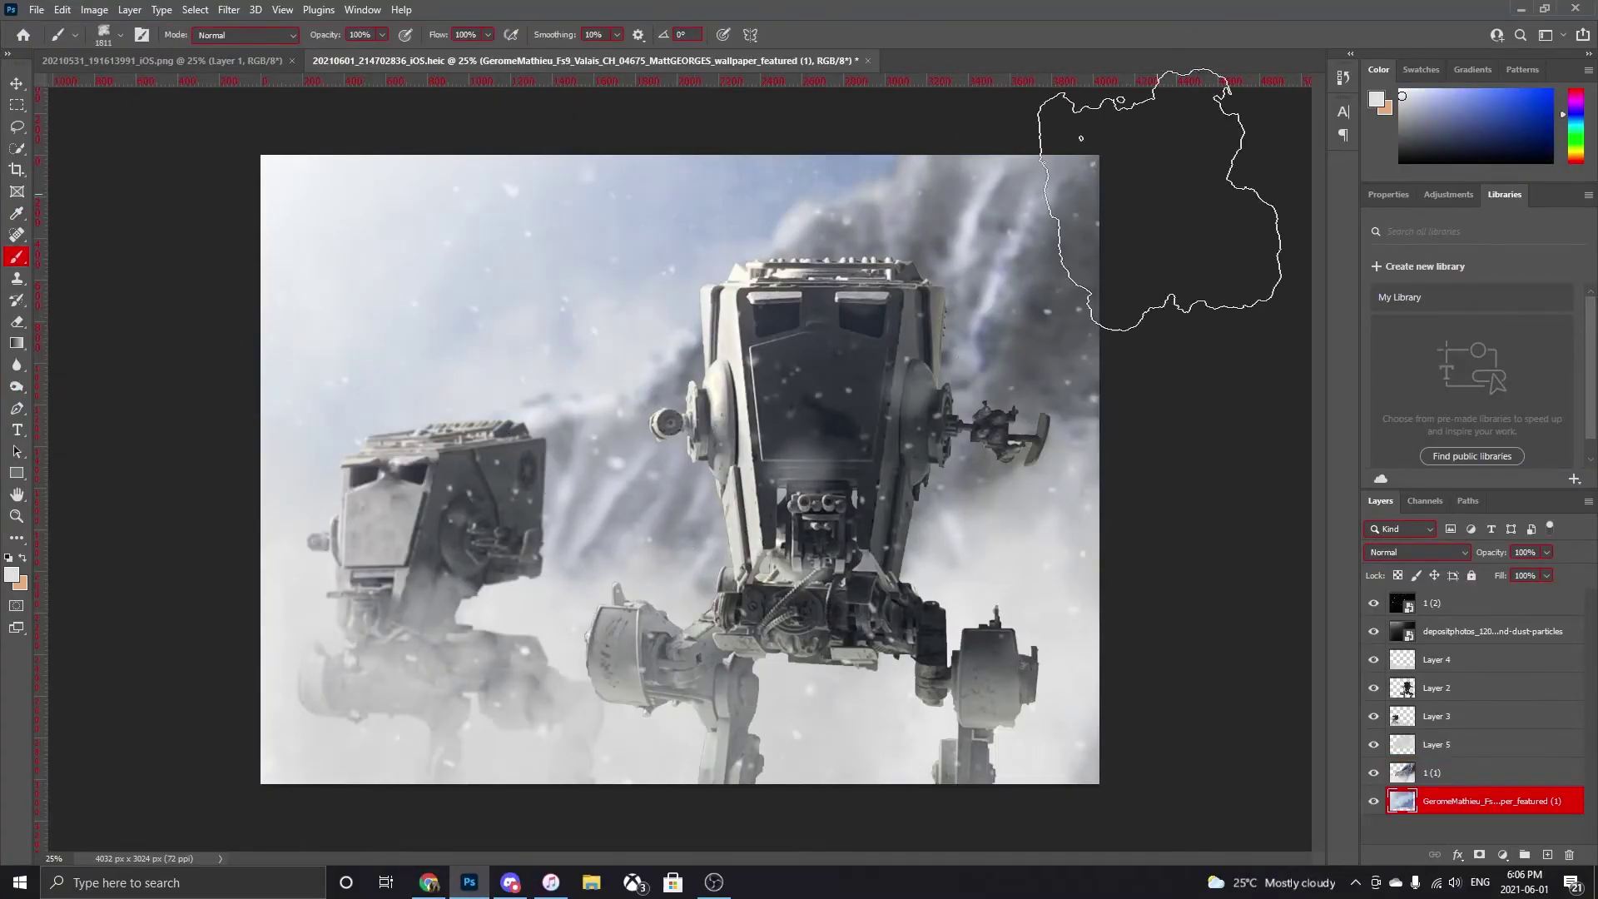
- Shift Layer 2's midtone Color Balance +17 toward blue
left_click(1452, 687)
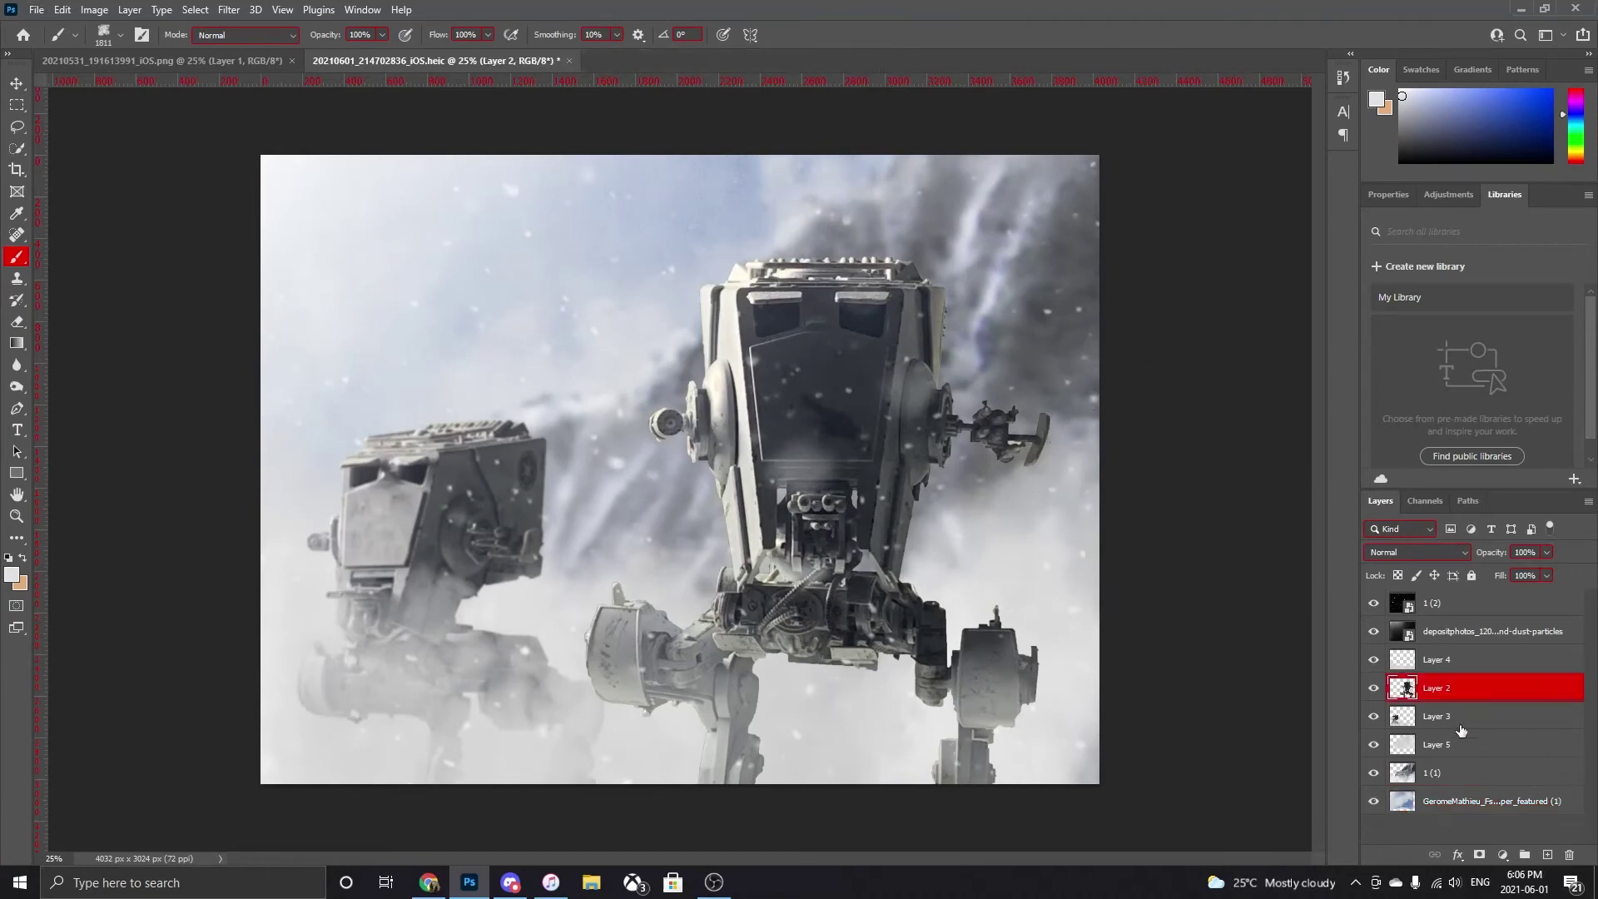
key("ctrl+b")
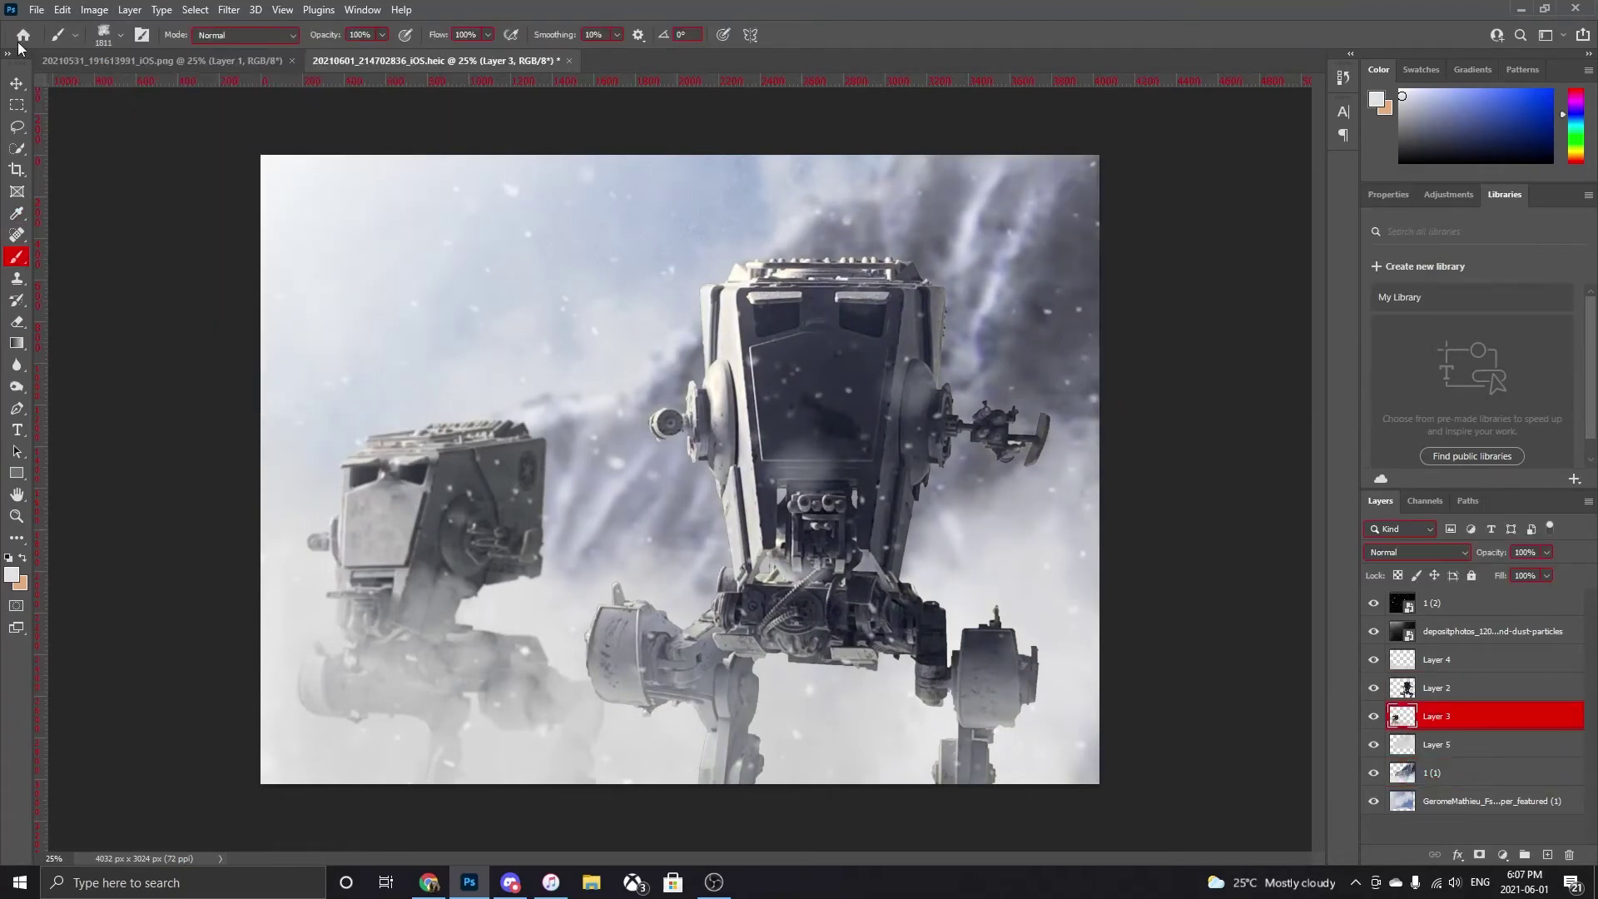
left_click(1378, 228)
- Place the PhotojunkyLogo2 logo in the bottom-left corner of the composite
key("b")
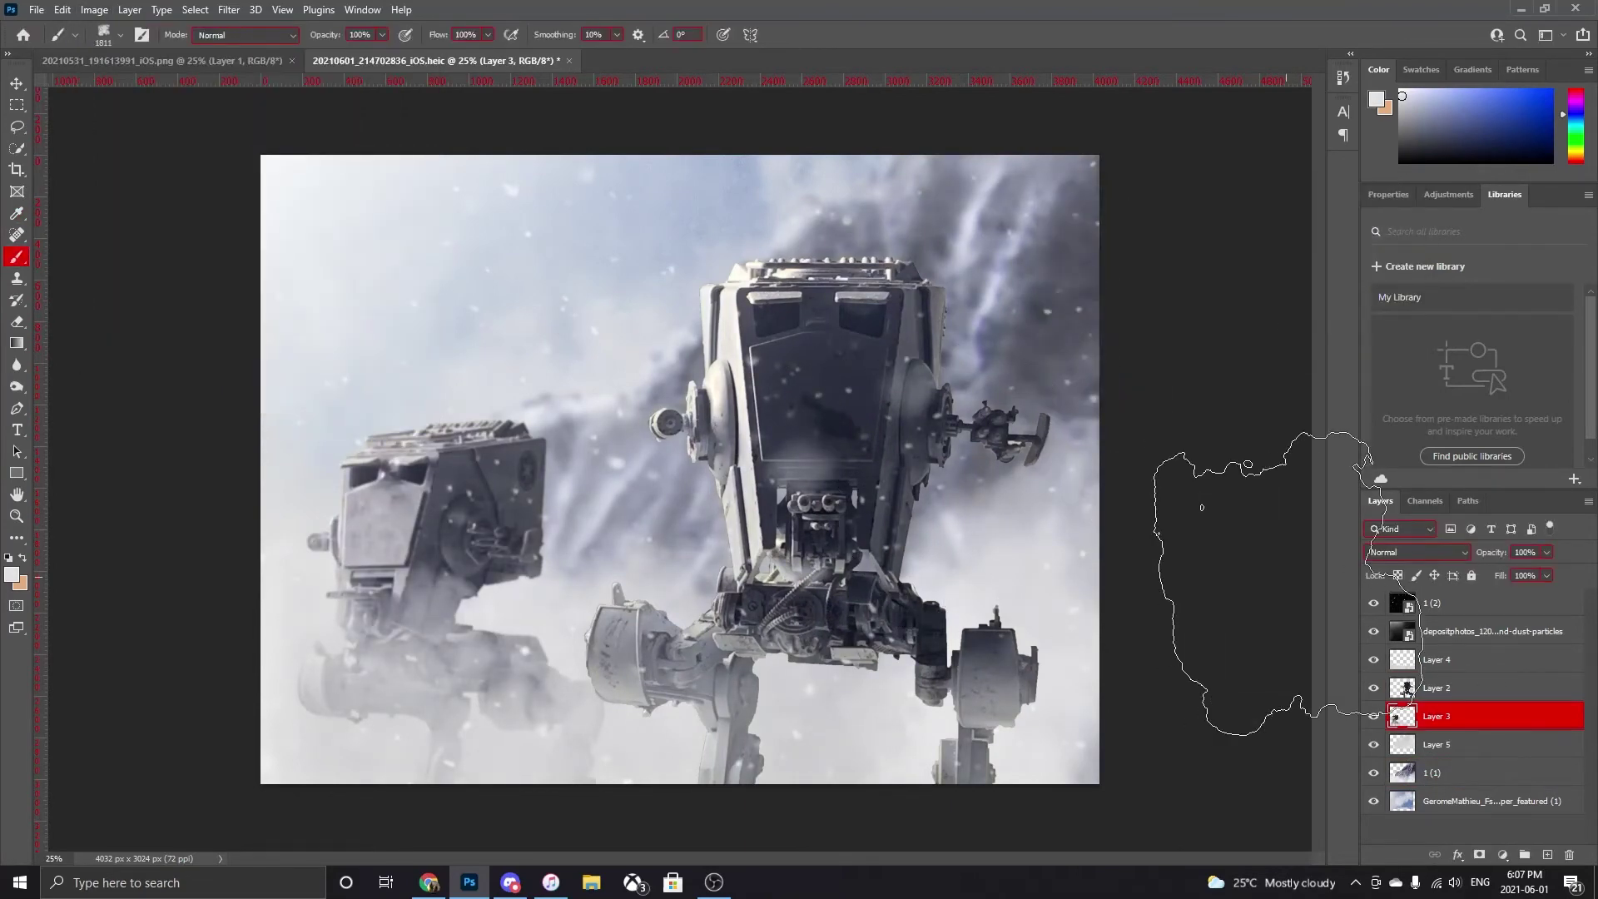
left_click(37, 9)
left_click(130, 277)
double_click(272, 648)
left_click_drag(660, 464, 273, 767)
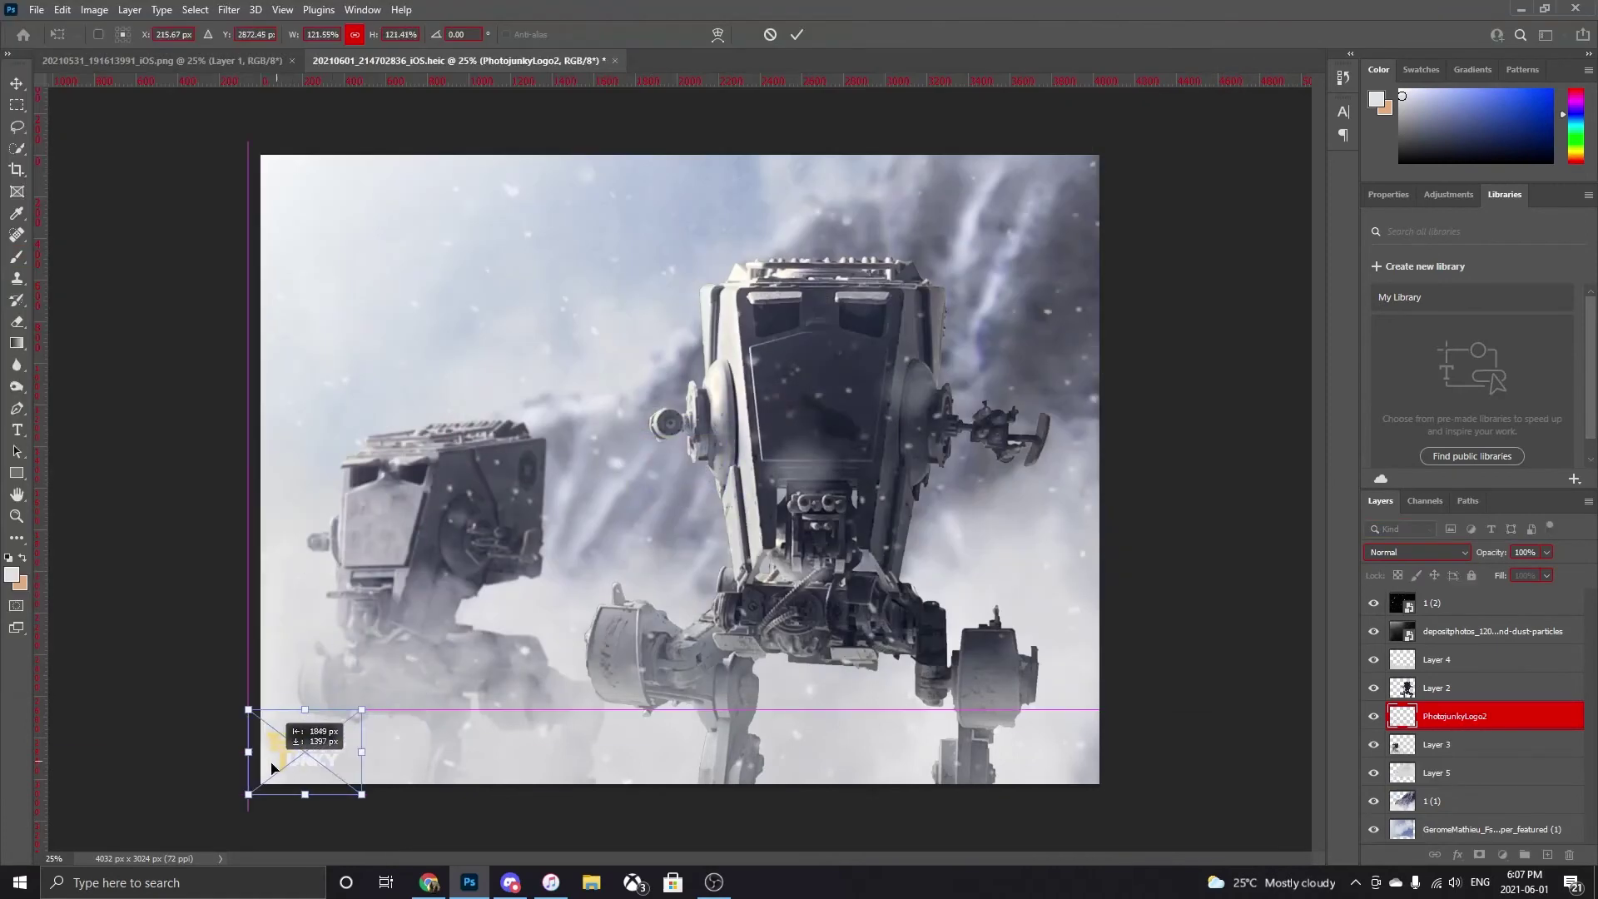
key("Return")
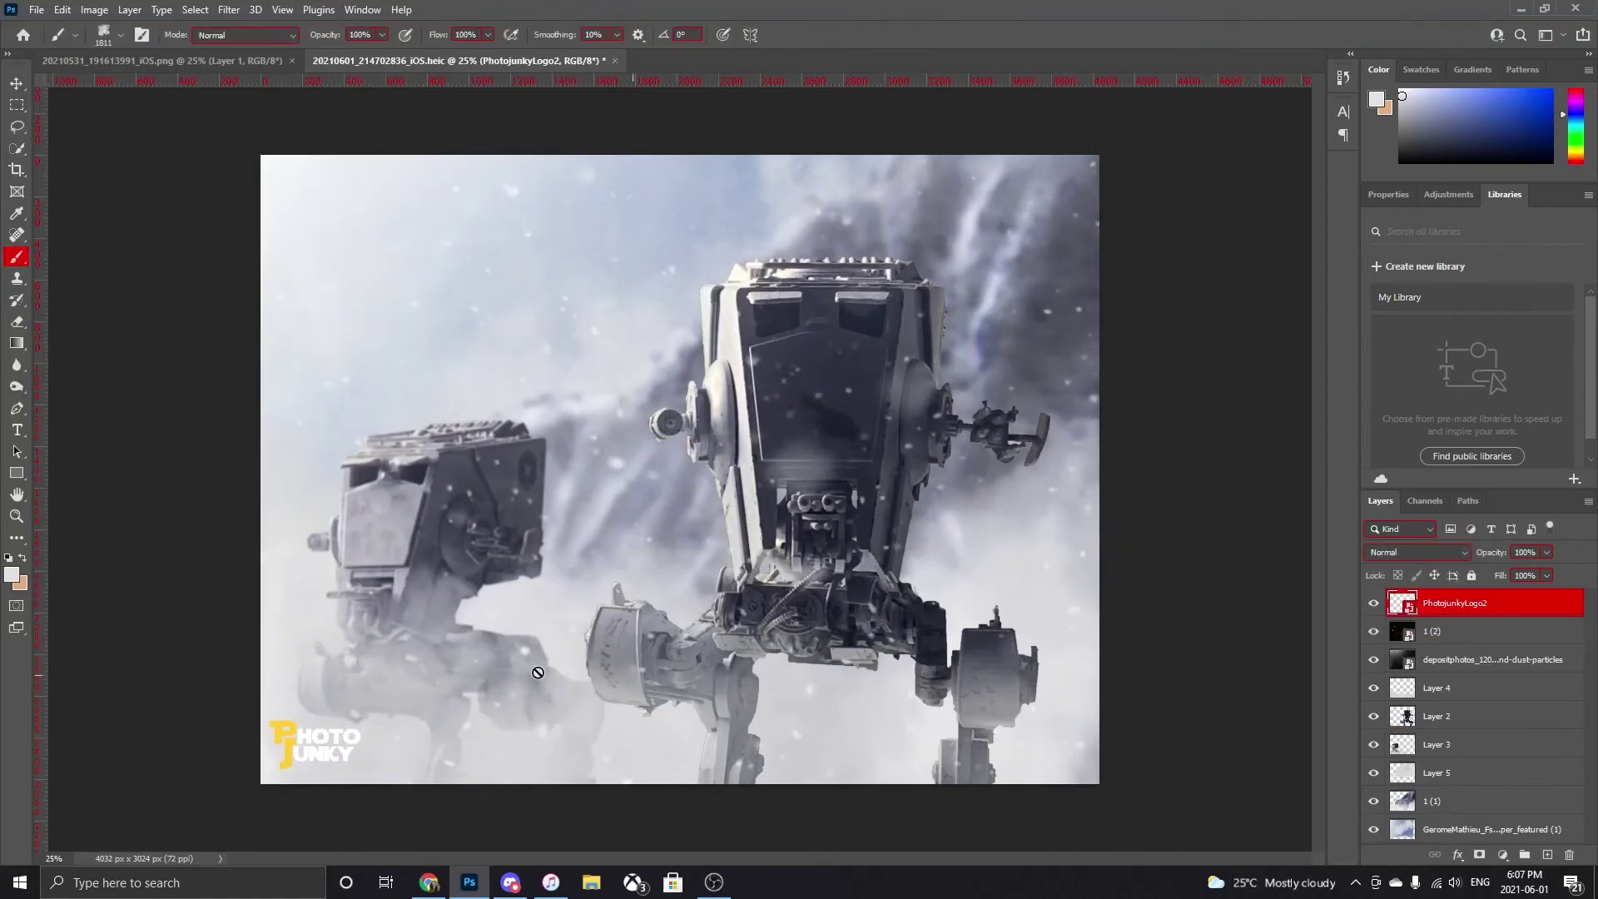
left_click_drag(324, 773, 1050, 213)
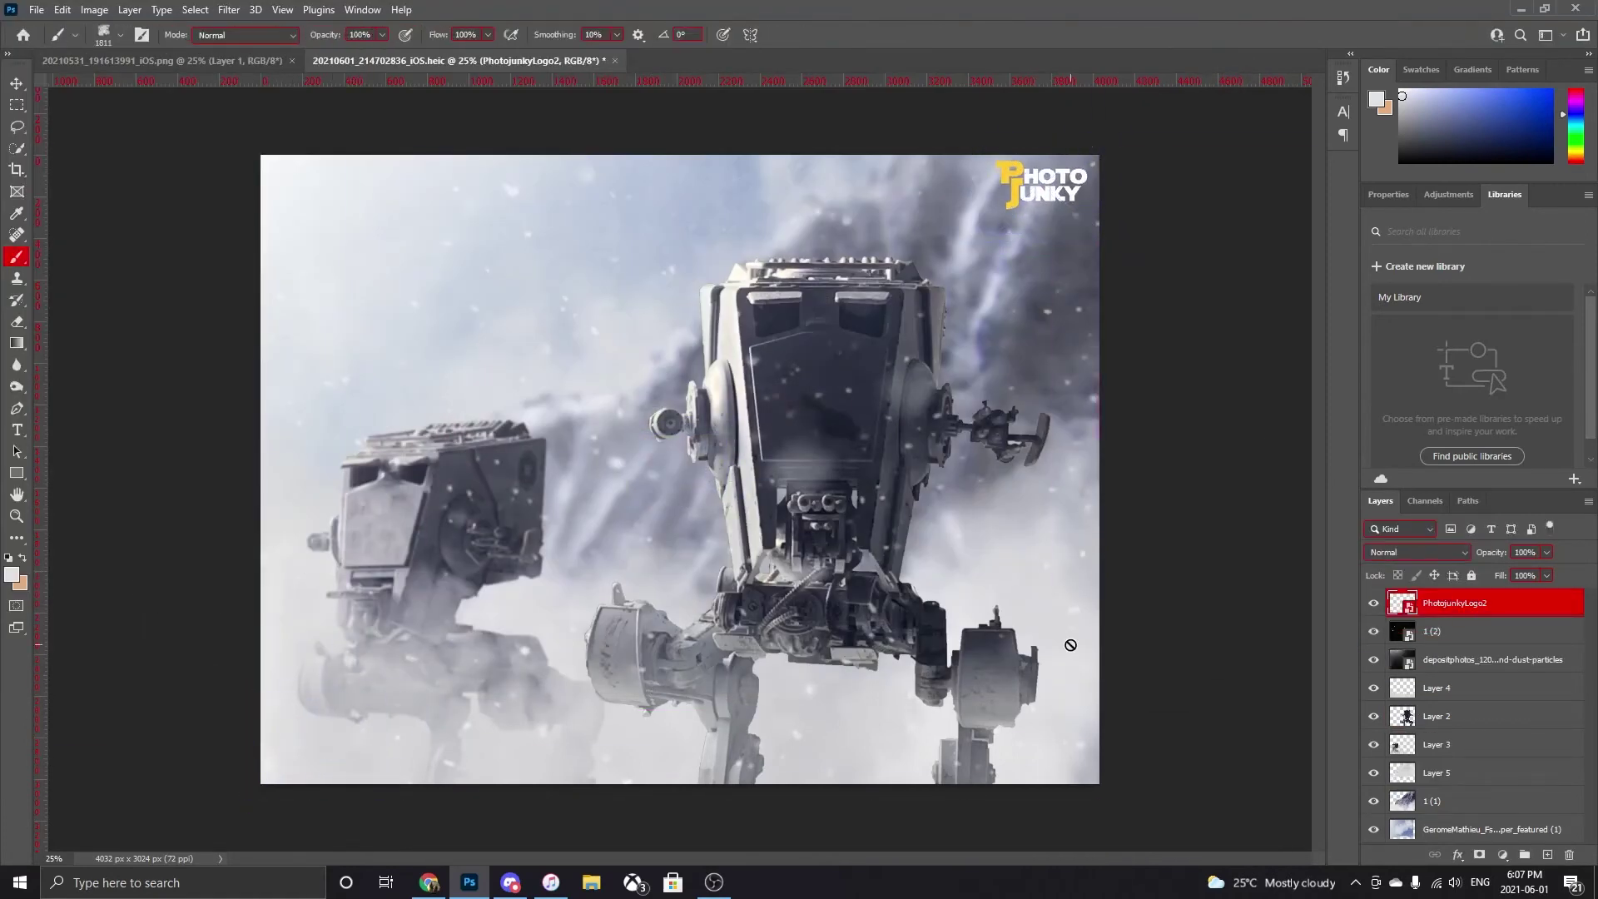
key("ctrl+z")
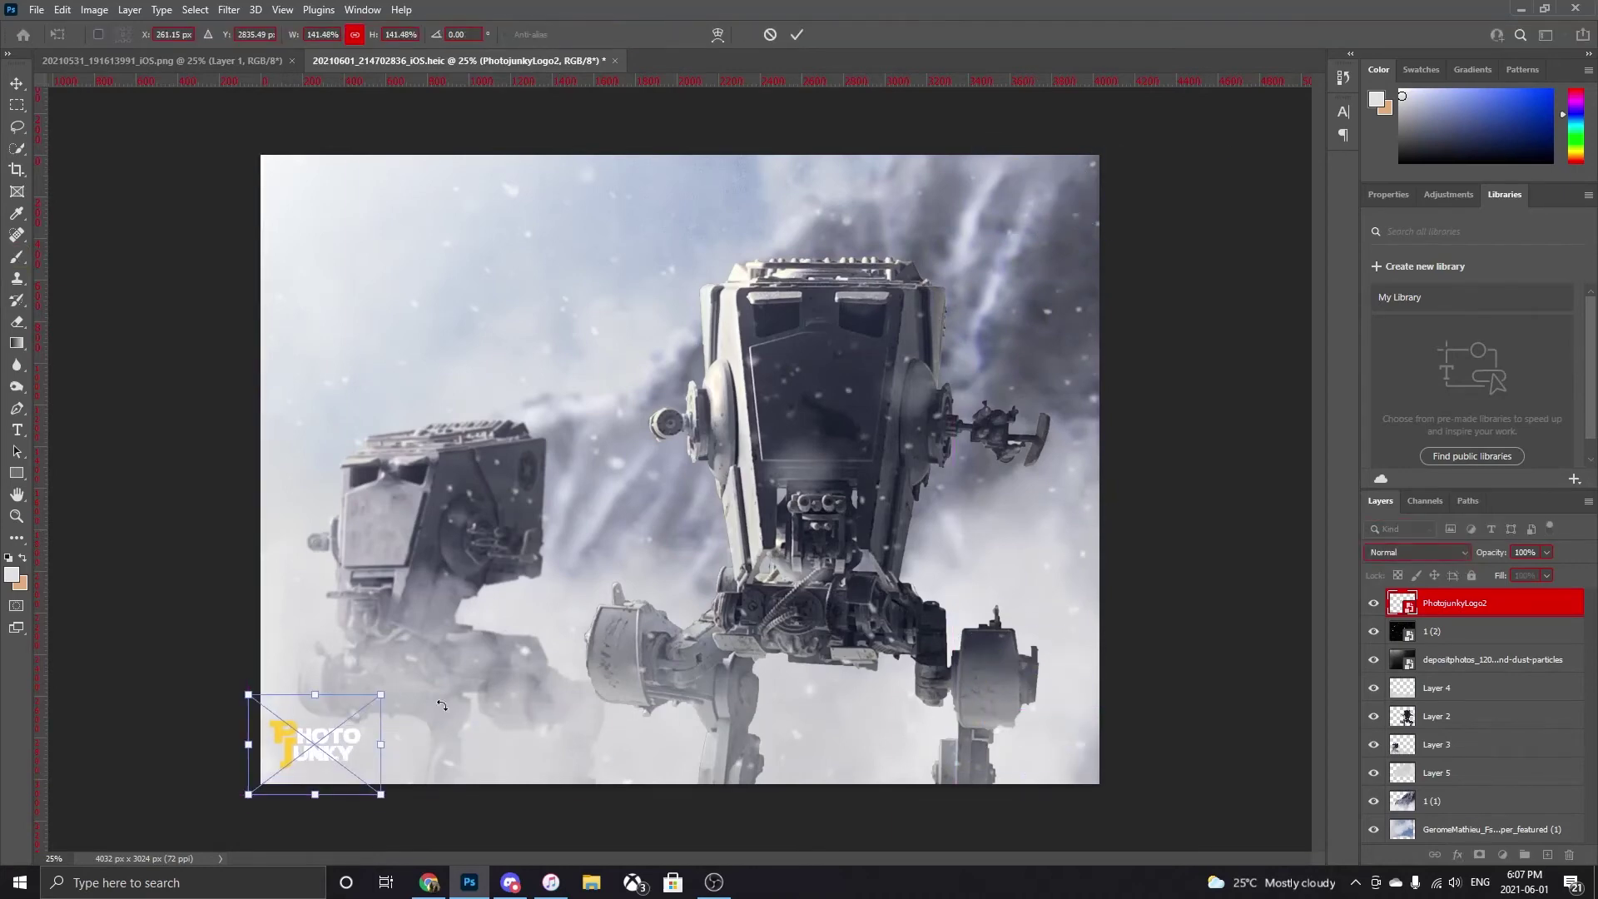
- Apply a Levels adjustment to the logo layer
left_click(1402, 603, "ctrl")
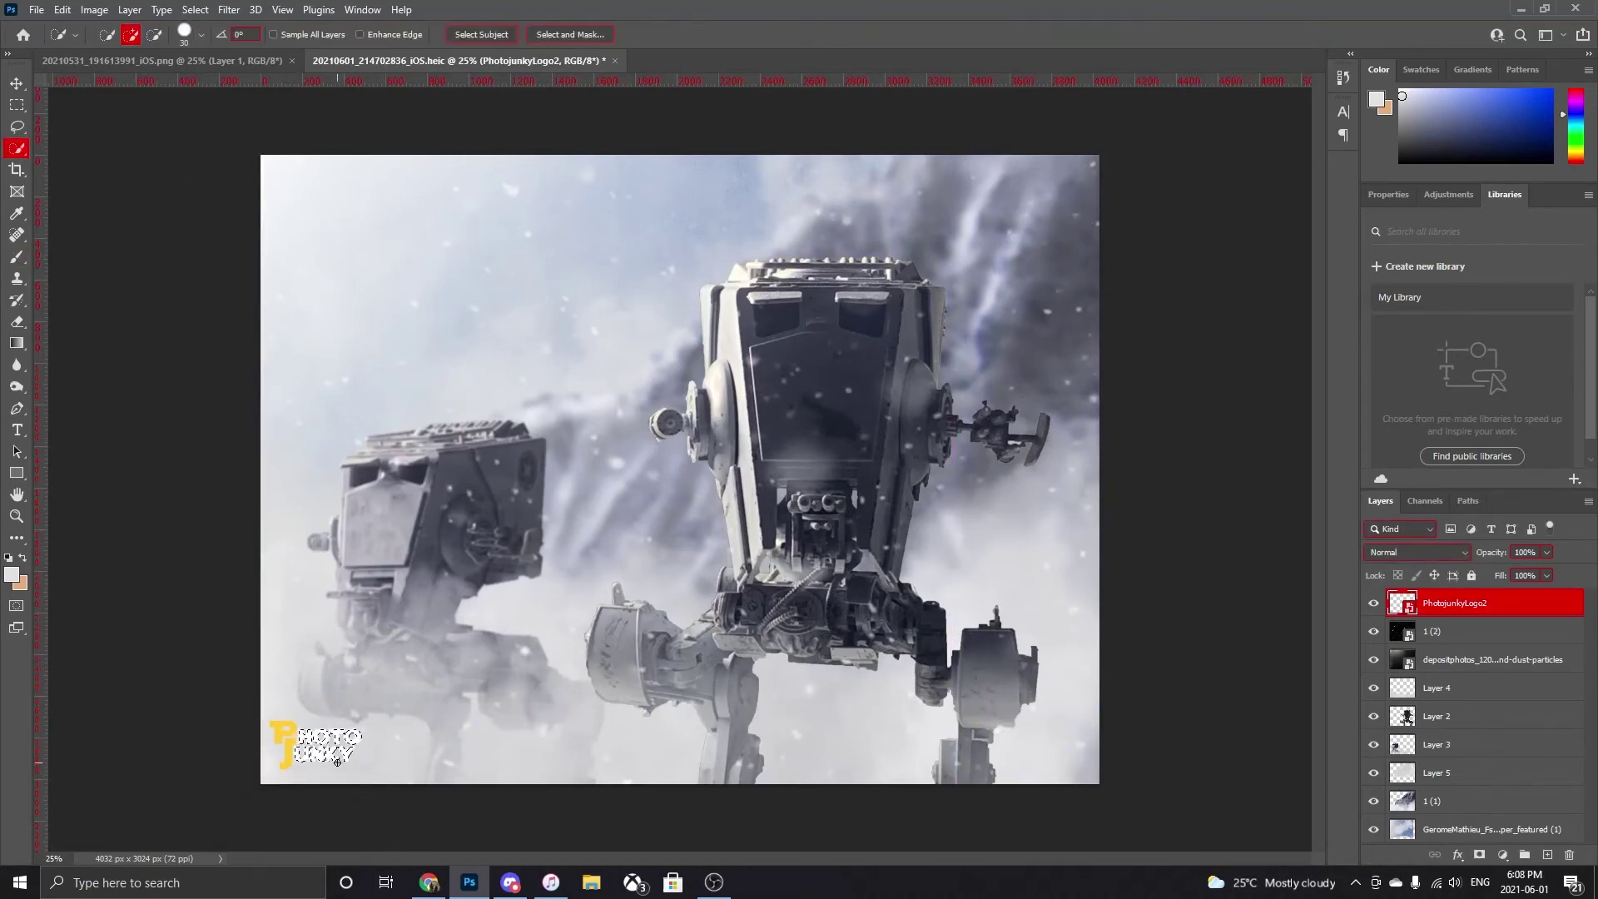
left_click(94, 10)
left_click(283, 65)
- On the background layer, set up a soft round brush at 1457 px
left_click(1490, 835)
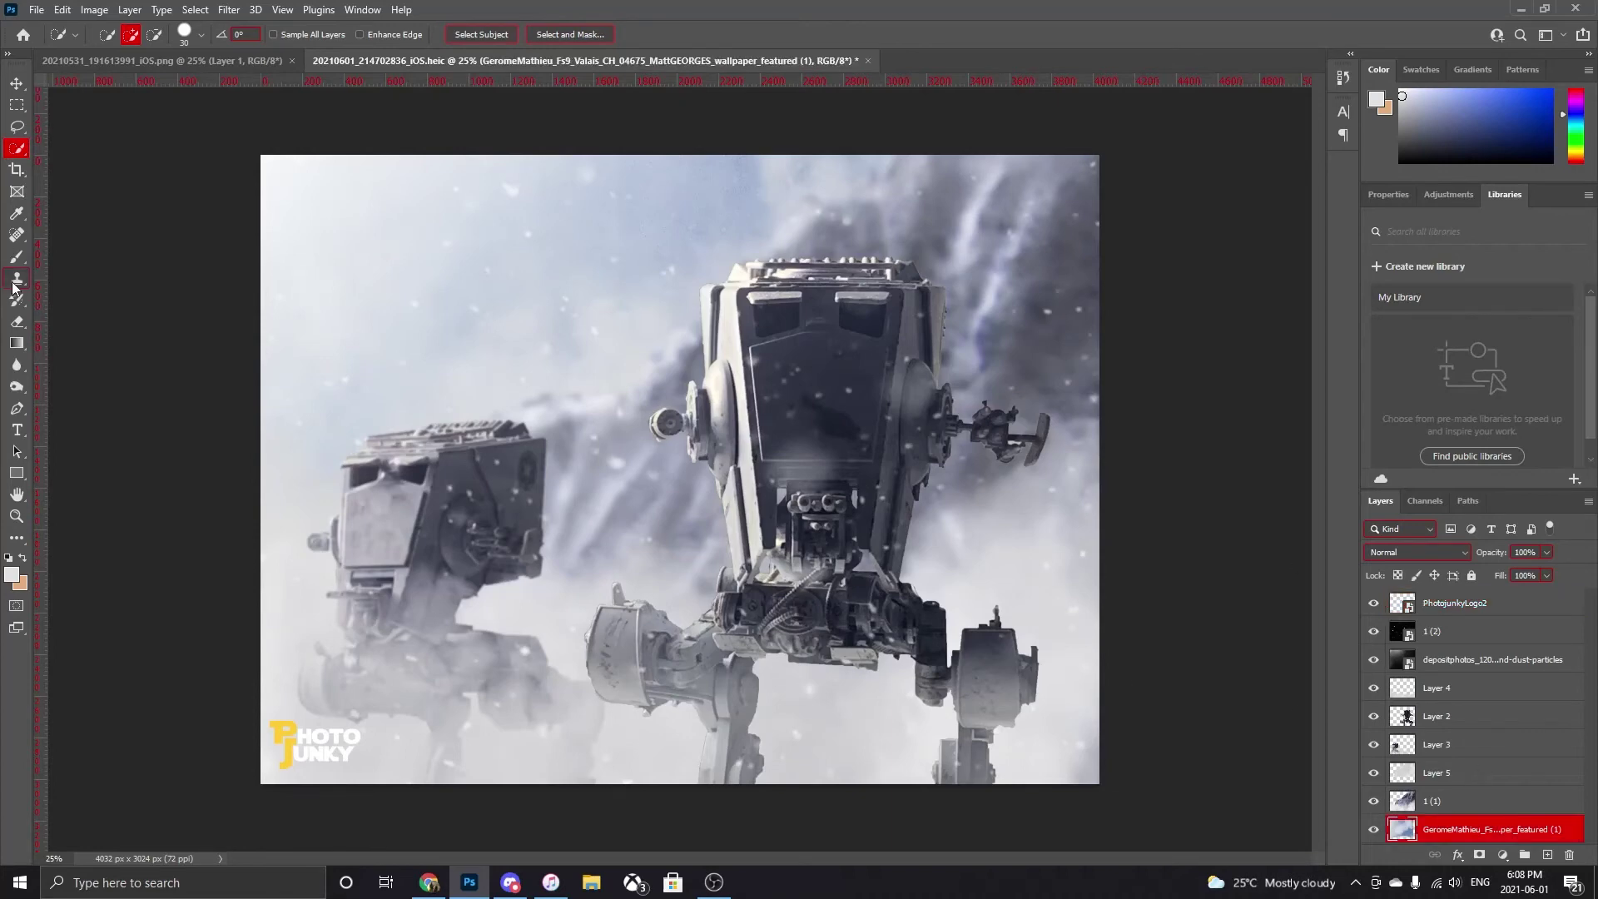
key("b")
right_click(681, 353)
key("Escape")
left_click(103, 34)
left_click(87, 190)
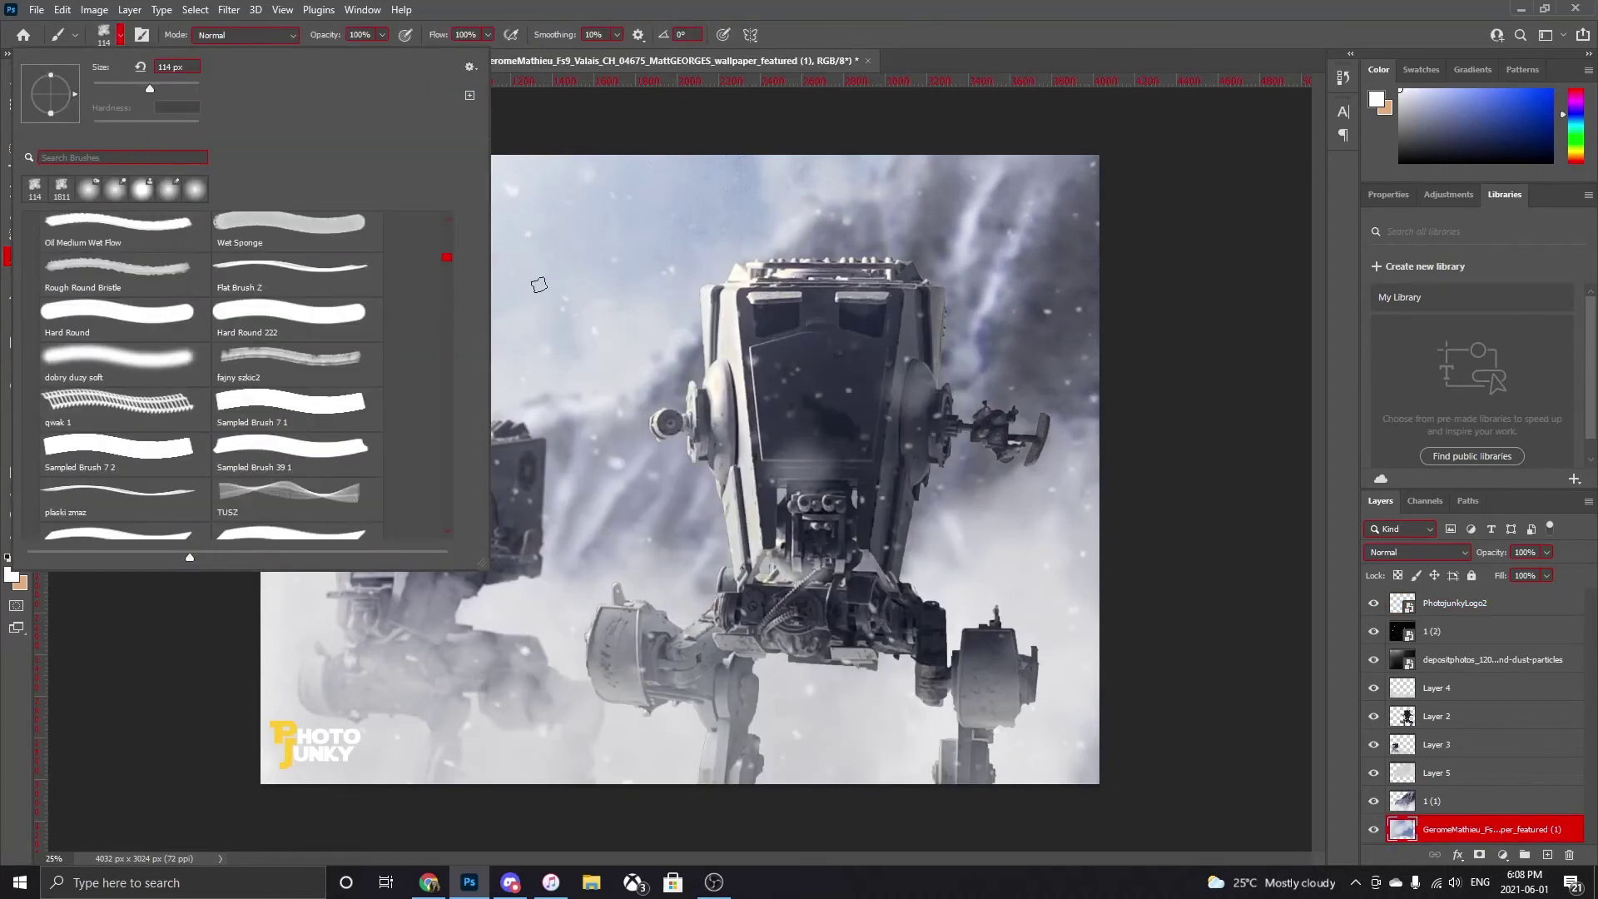
key("Return")
right_click(349, 137)
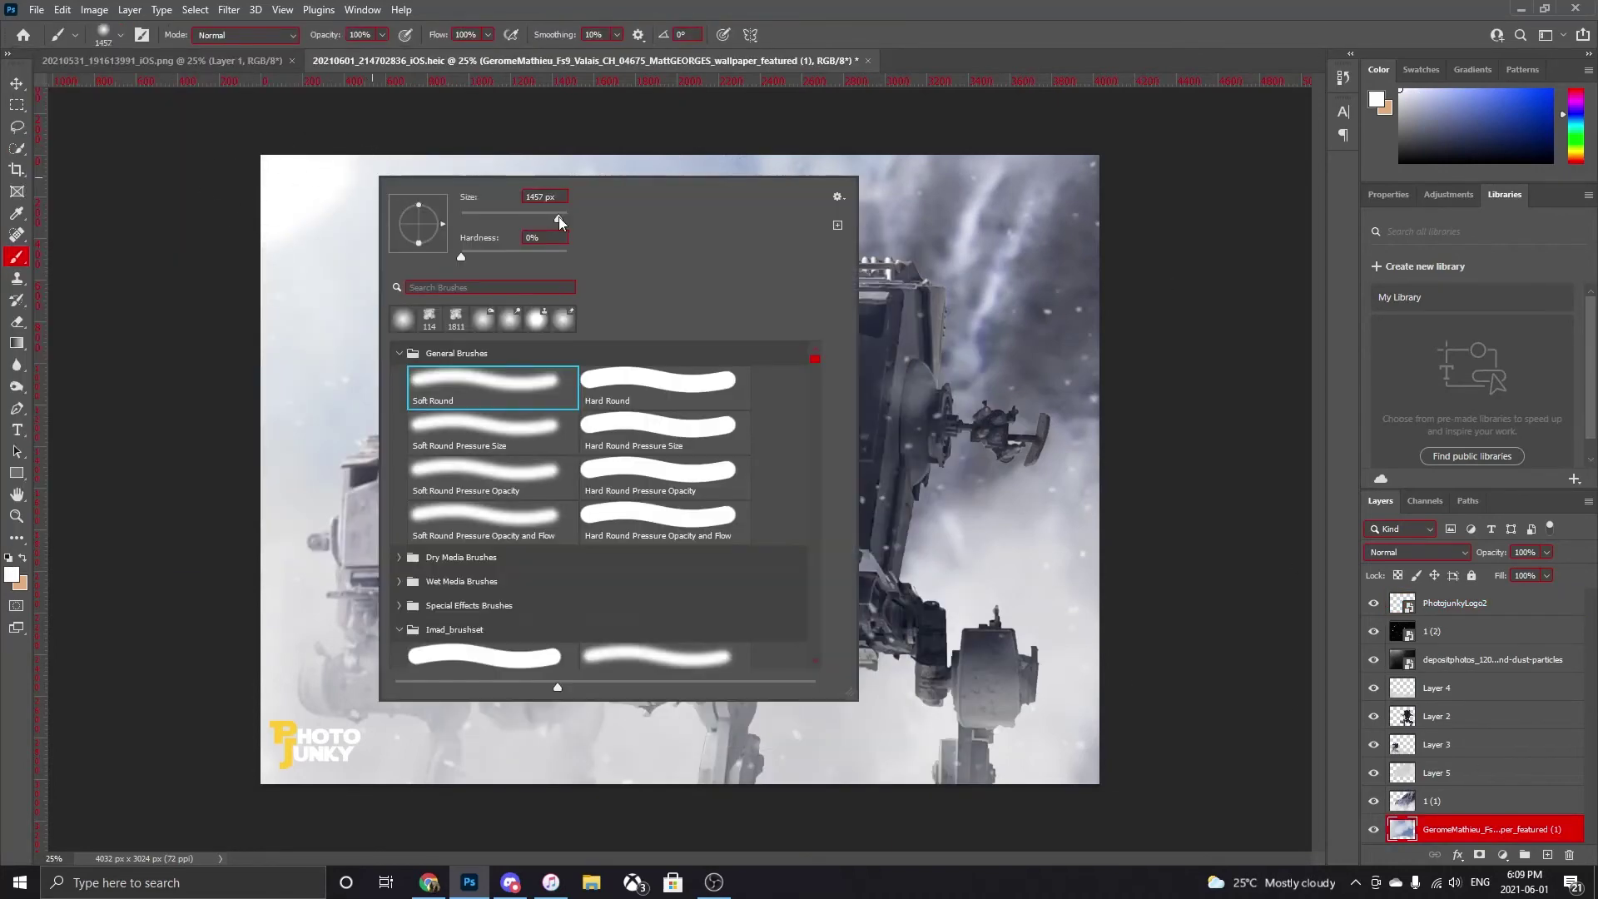
key("Return")
- Save the composite file with Save As
left_click(37, 9)
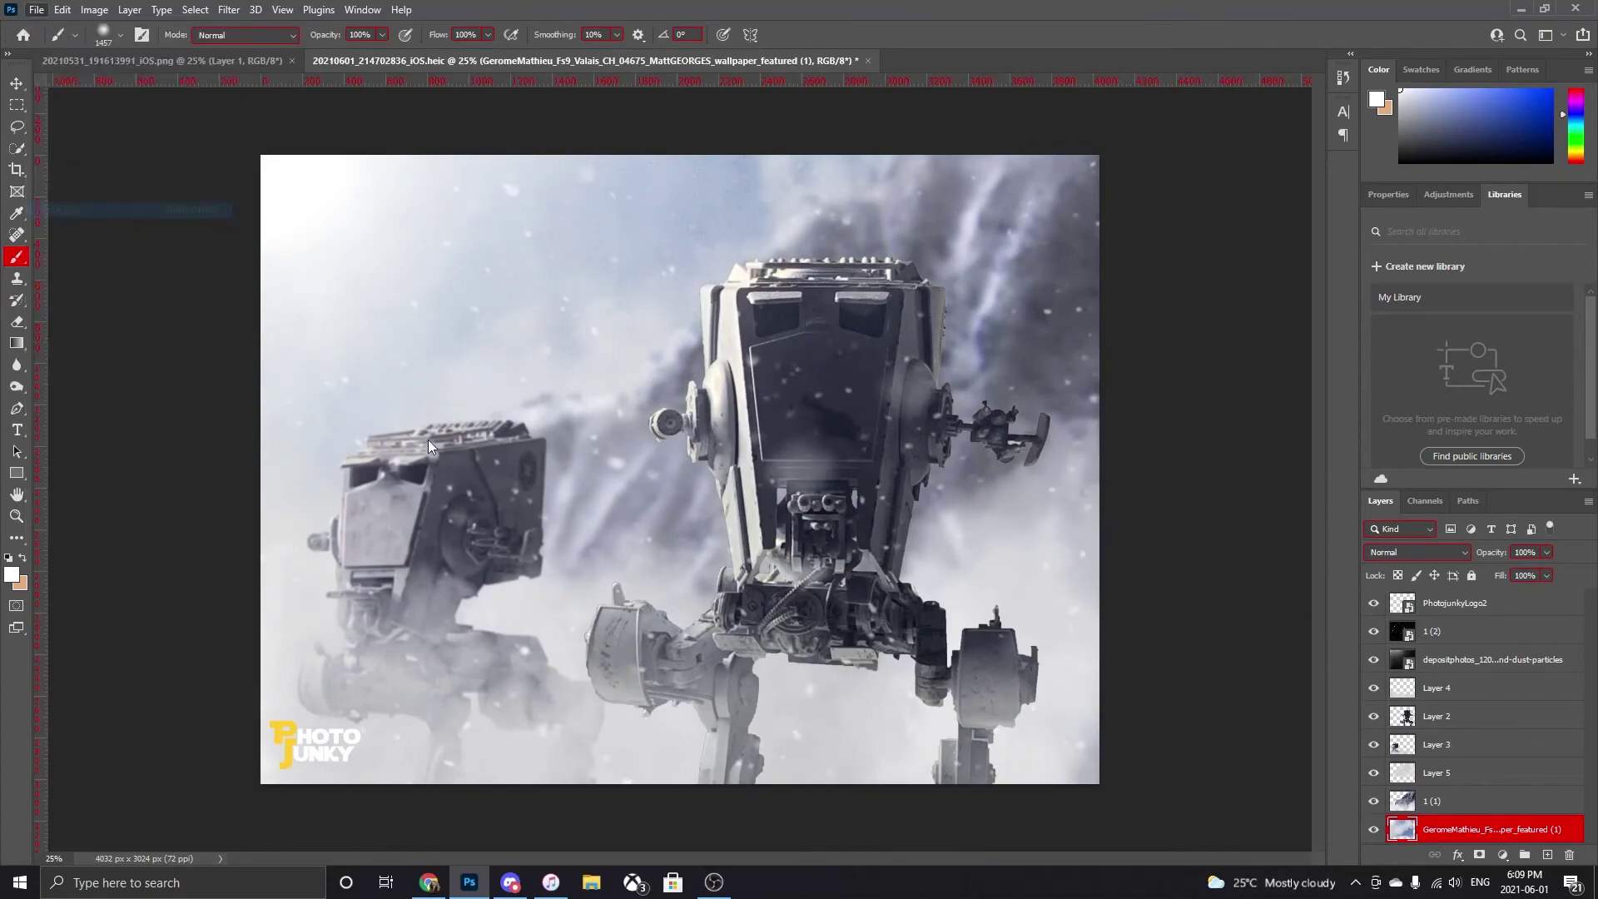
left_click(100, 211)
left_click(1022, 760)
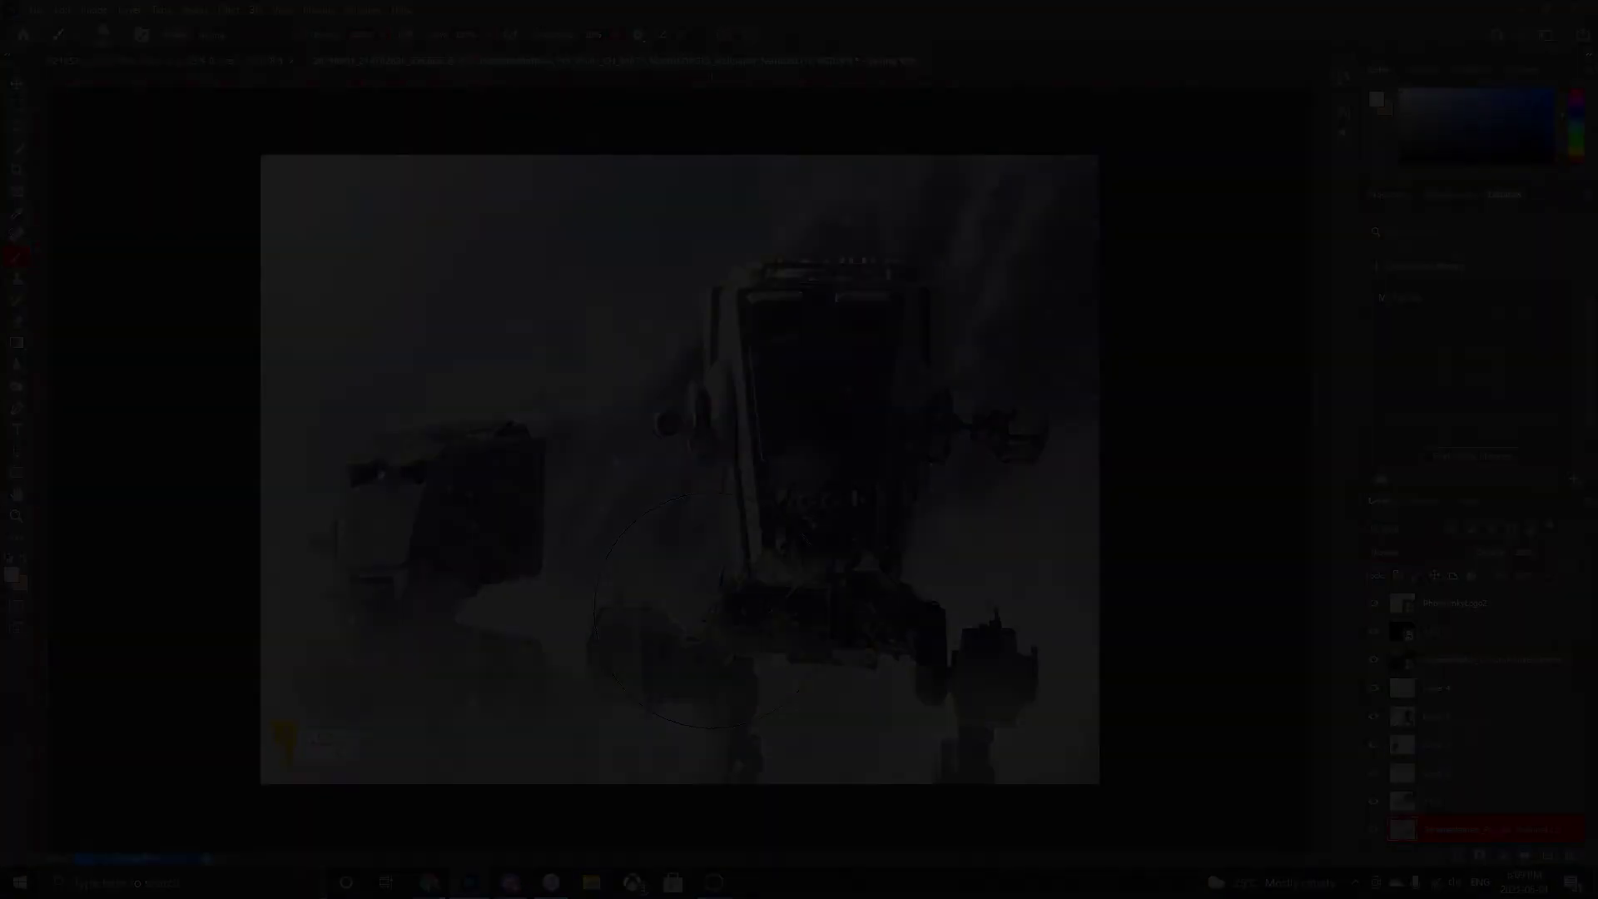